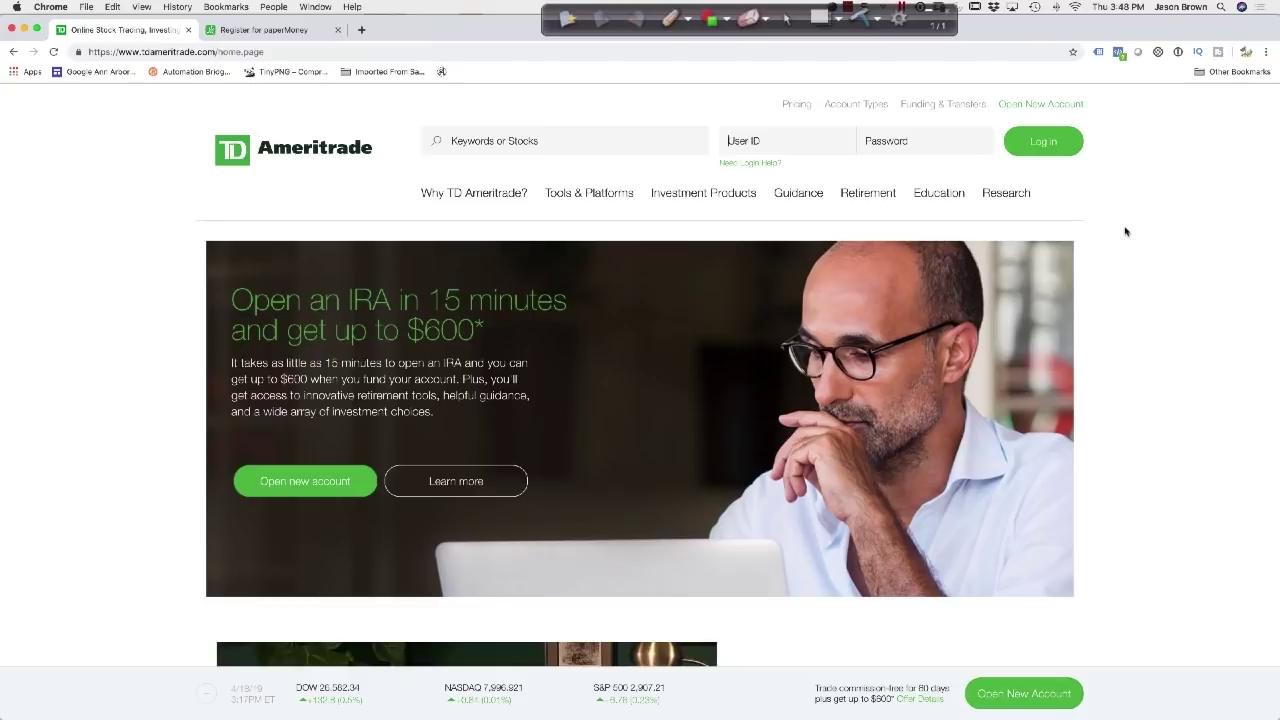
# - Open the Tools & Platforms page, go to its thinkorswim platform page and look through the features
pyautogui.click(592, 192)
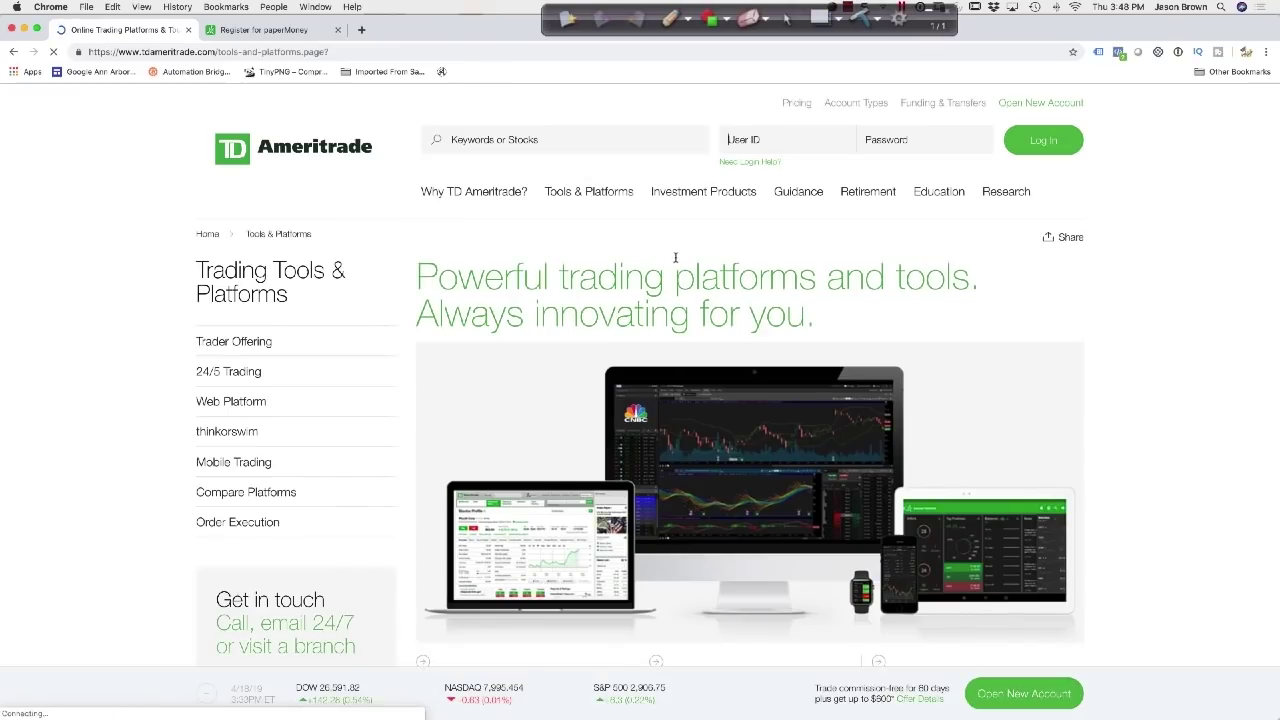
pyautogui.scroll(-2, 676, 256)
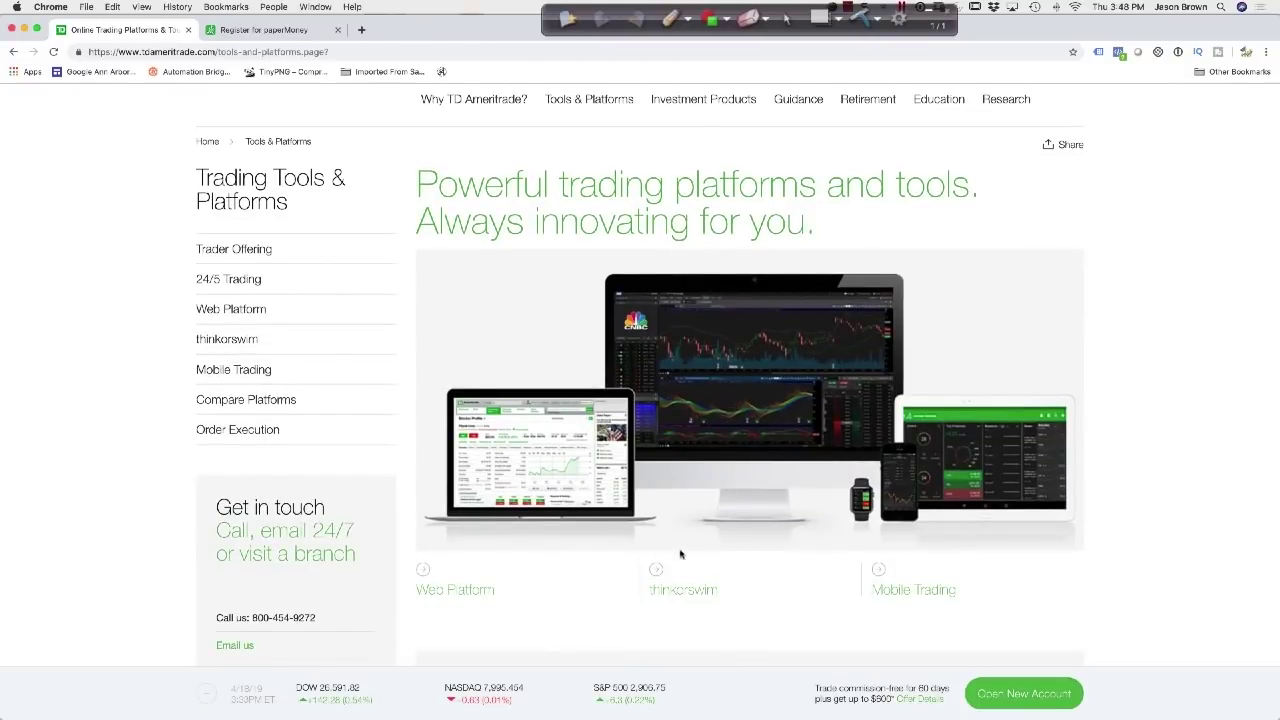
pyautogui.scroll(-5, 690, 593)
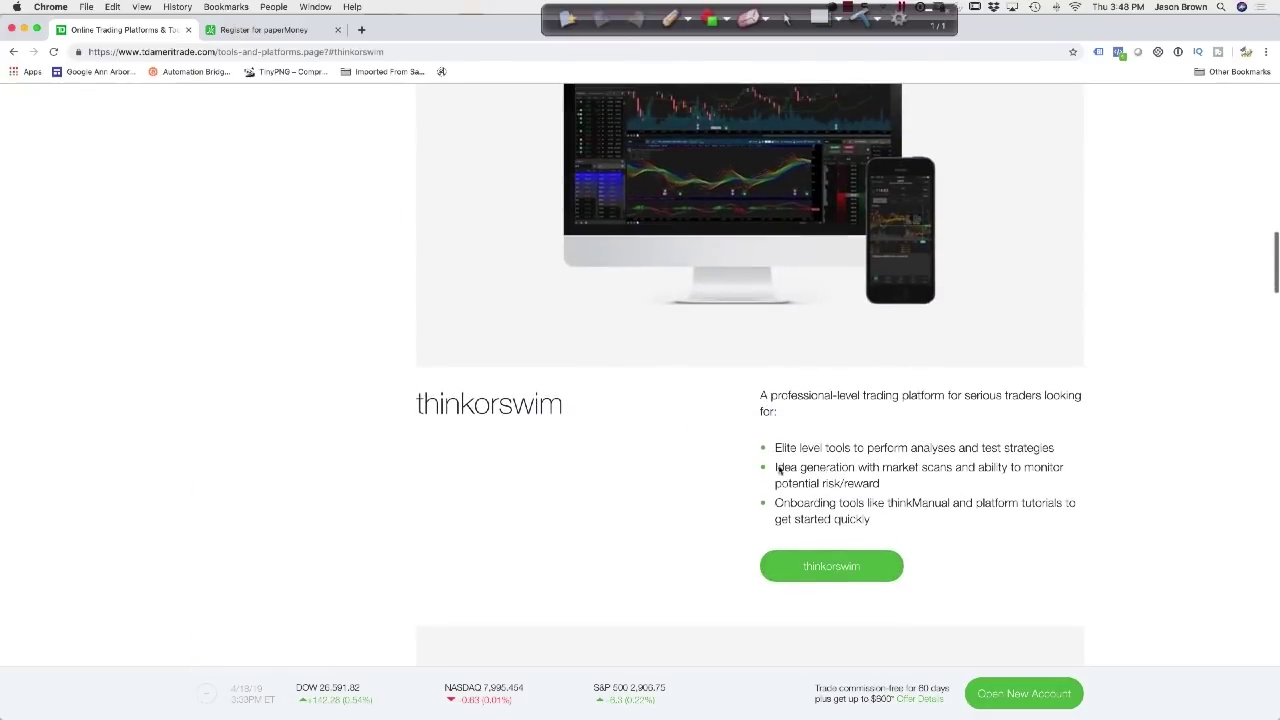
pyautogui.click(812, 567)
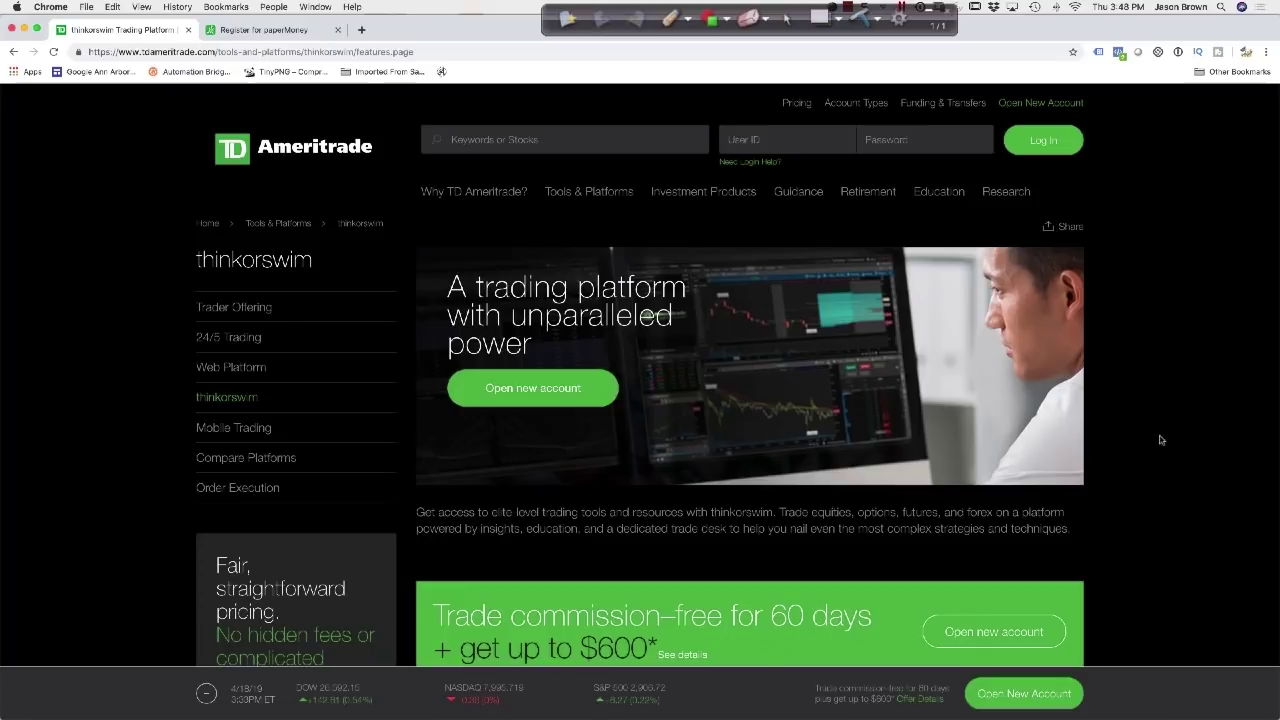
pyautogui.scroll(-4, 1163, 439)
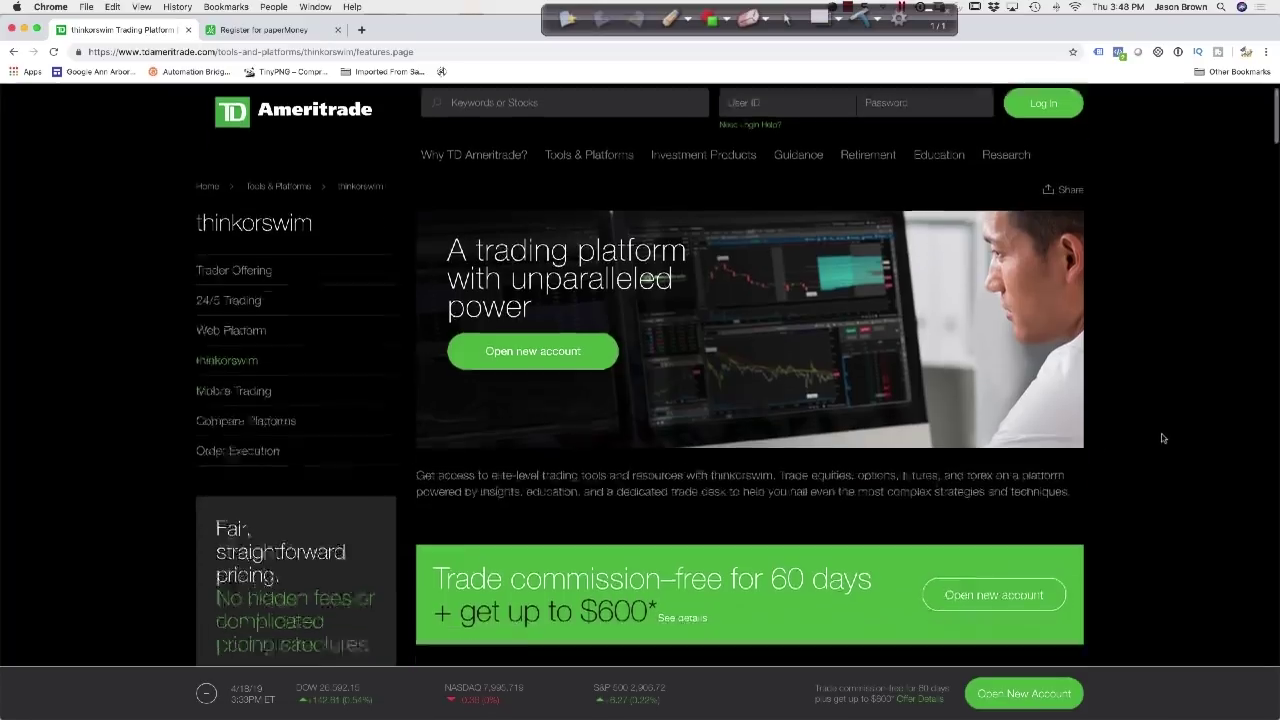
pyautogui.scroll(-2, 1163, 439)
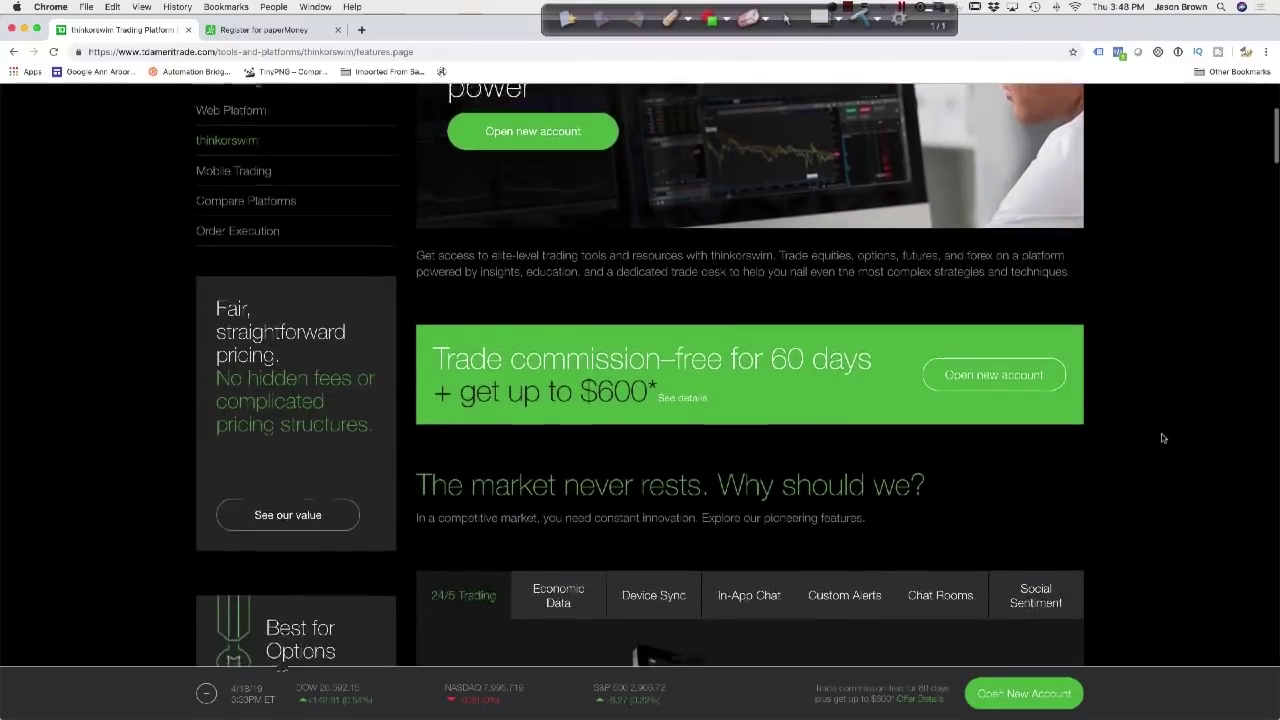
# - Switch to the paperMoney registration page and examine the User ID and Password fields for existing account holders
pyautogui.click(246, 31)
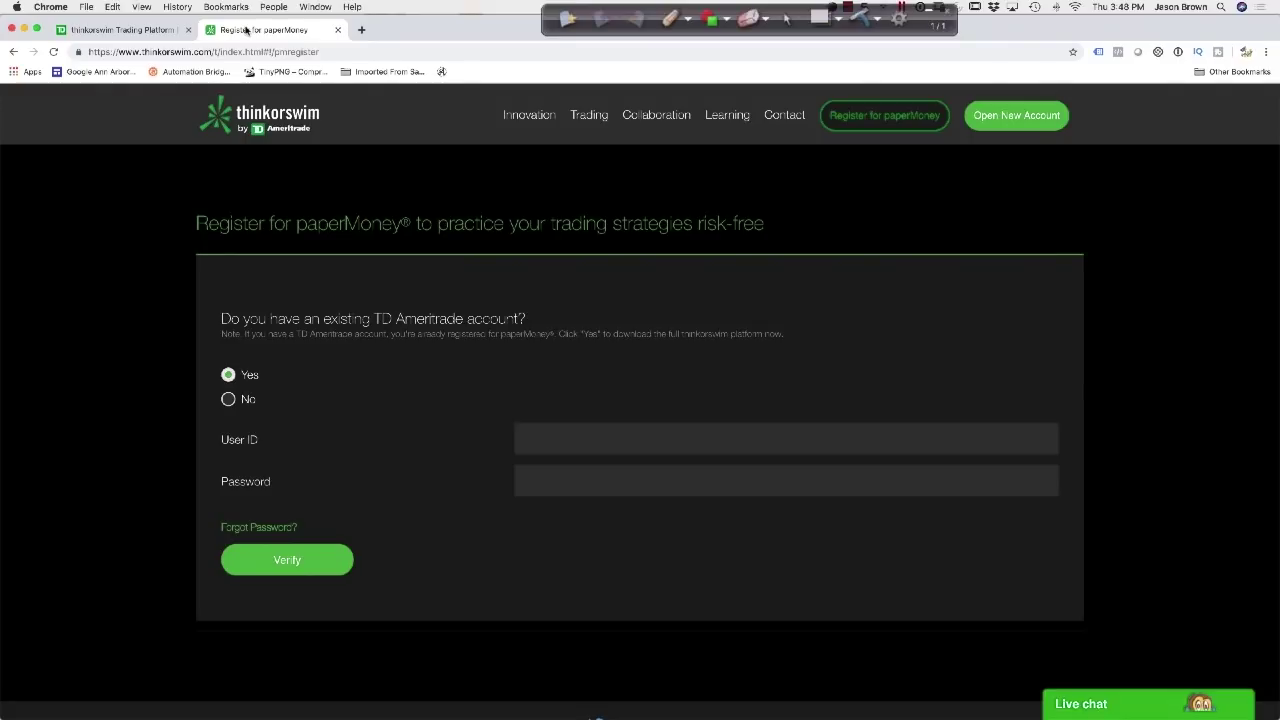
pyautogui.click(670, 17)
pyautogui.moveTo(362, 52)
pyautogui.mouseDown()
pyautogui.moveTo(146, 42)
pyautogui.moveTo(74, 60)
pyautogui.moveTo(300, 80)
pyautogui.moveTo(352, 66)
pyautogui.mouseUp()
pyautogui.click(748, 17)
pyautogui.click(786, 17)
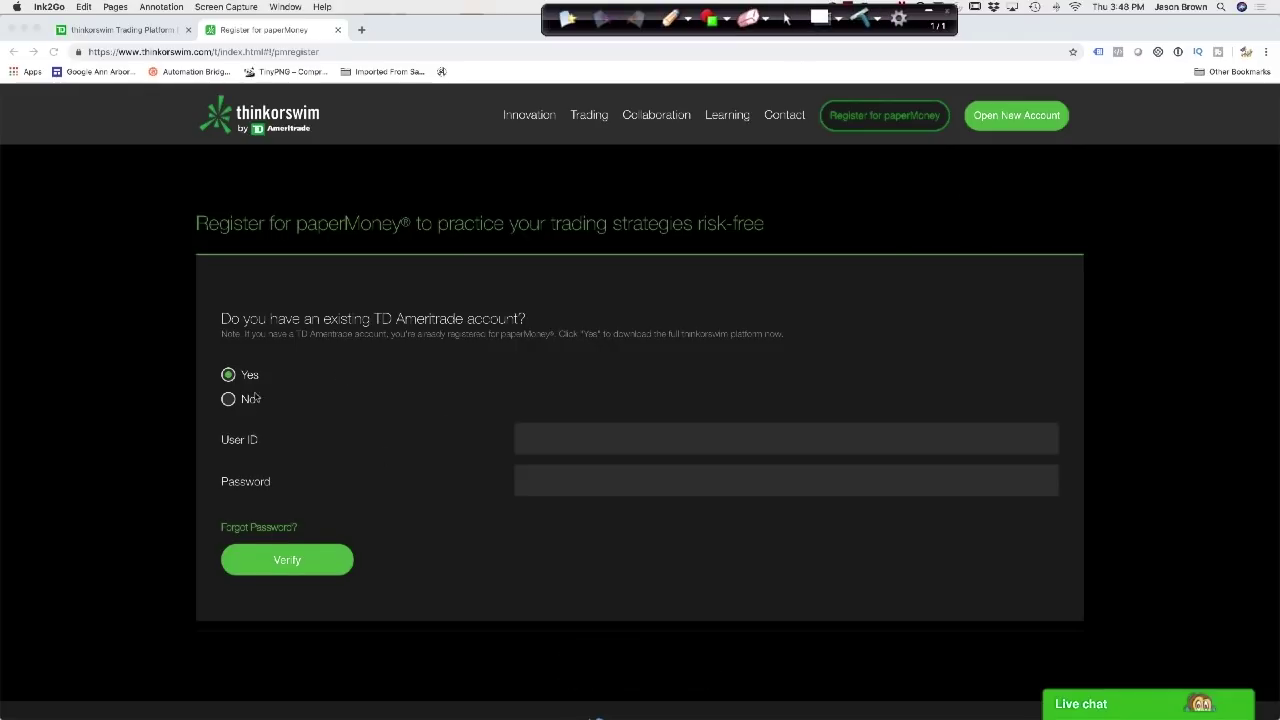
pyautogui.click(661, 439)
pyautogui.click(586, 485)
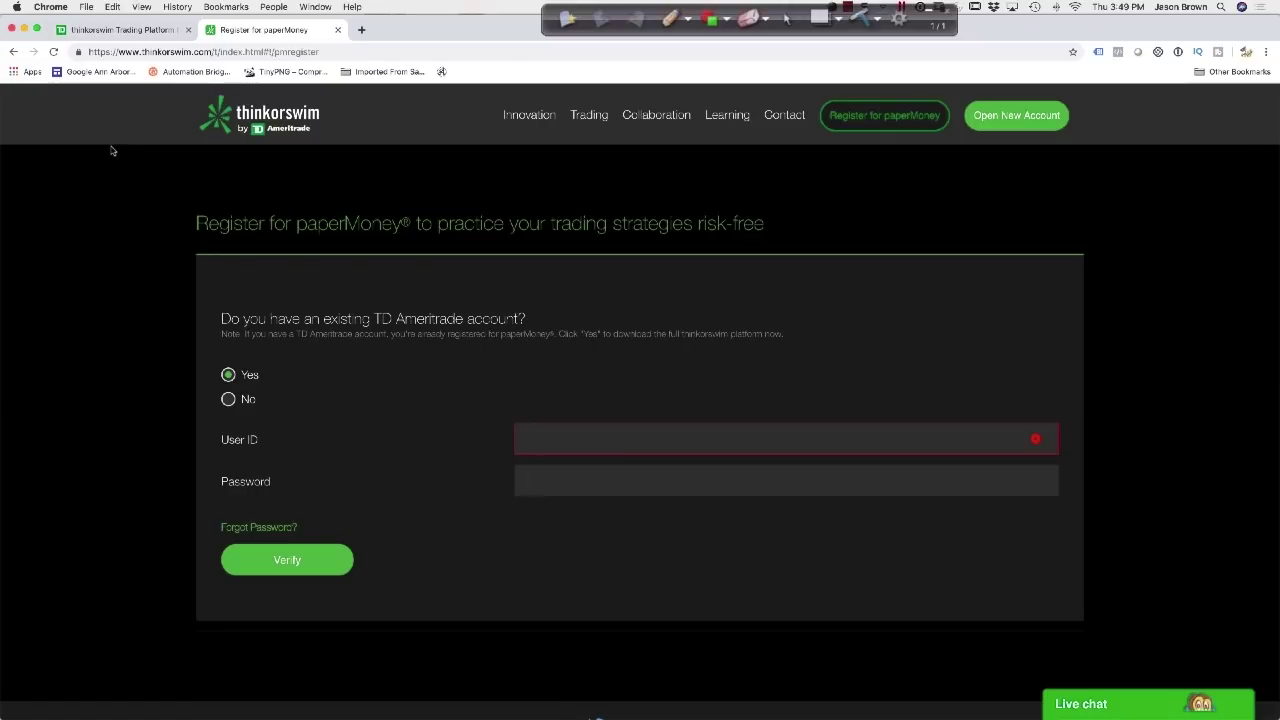
# - Reposition the thinkorswim login window, switch it to Live Trading and return it to Paper Money
pyautogui.moveTo(720, 268); pyautogui.dragTo(625, 196)
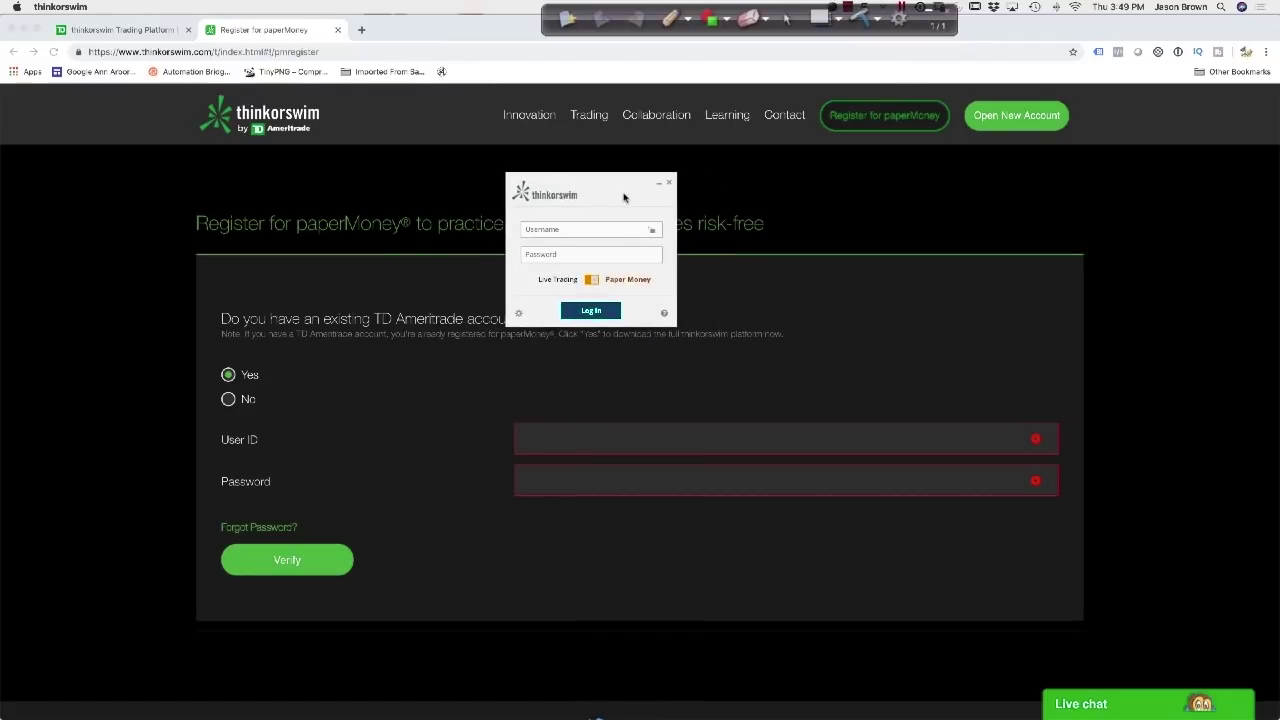
pyautogui.click(591, 281)
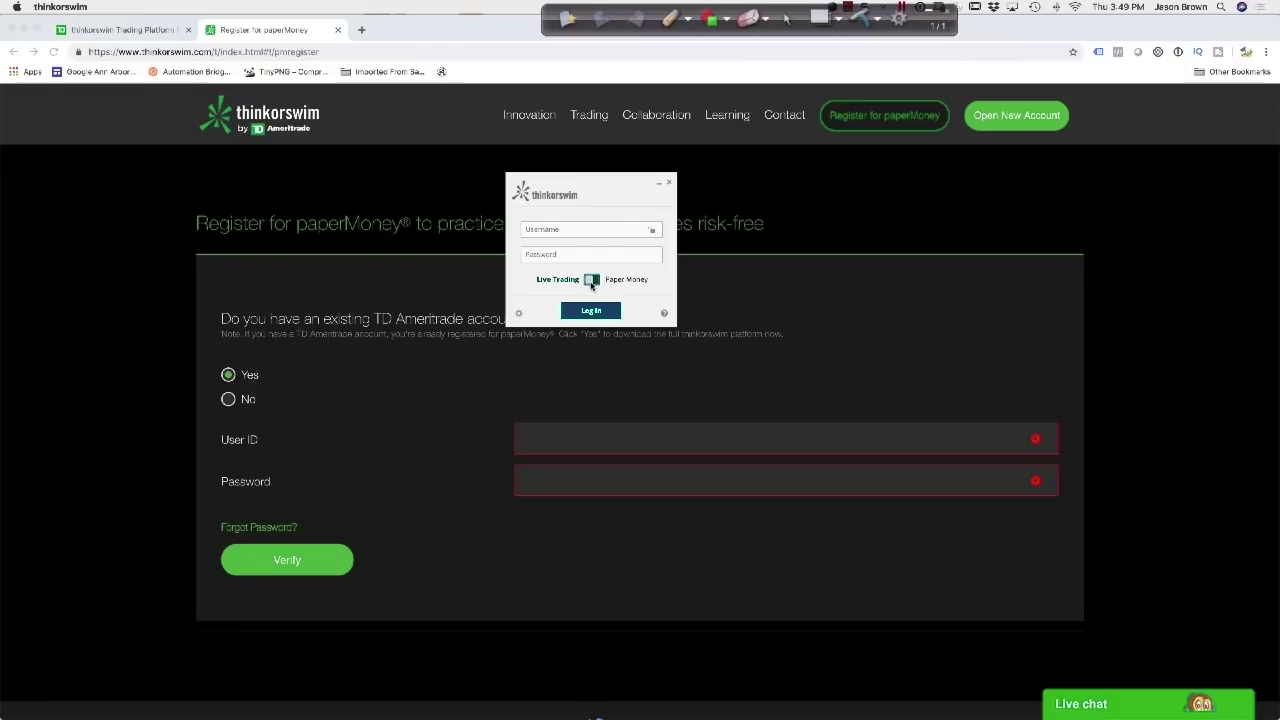
pyautogui.click(591, 282)
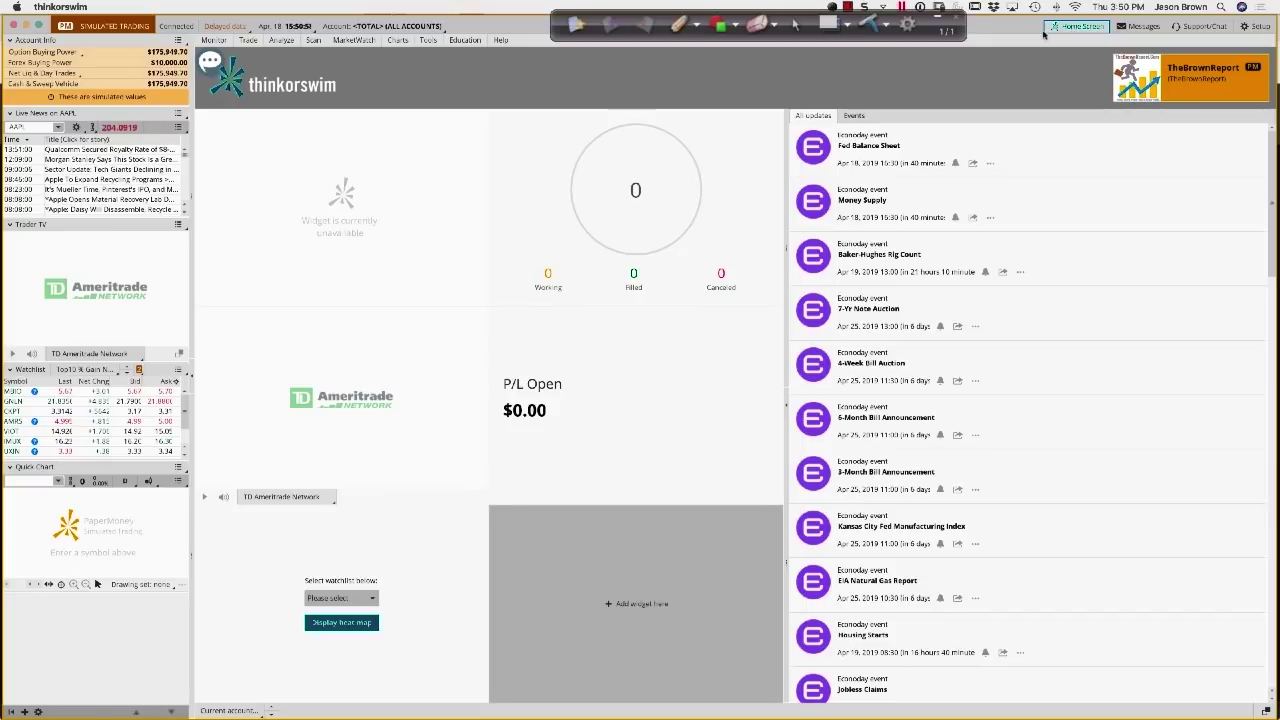
# - Circle the Home Screen link in red ink, draw an arrow to the TheBrownReport profile, and clear the annotations
pyautogui.press('super+shift+p')
pyautogui.click(1125, 7)
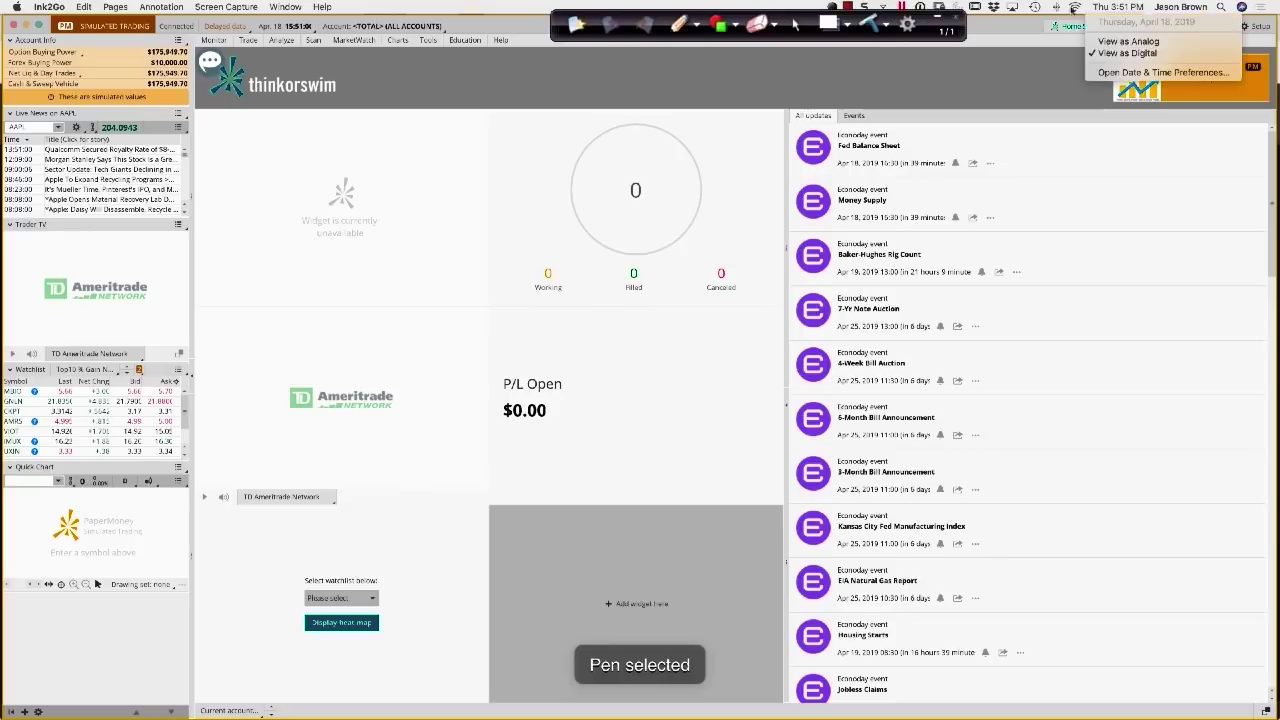
pyautogui.click(1001, 37)
pyautogui.moveTo(1034, 22)
pyautogui.mouseDown()
pyautogui.moveTo(1068, 62)
pyautogui.moveTo(1118, 24)
pyautogui.moveTo(1030, 18)
pyautogui.mouseUp()
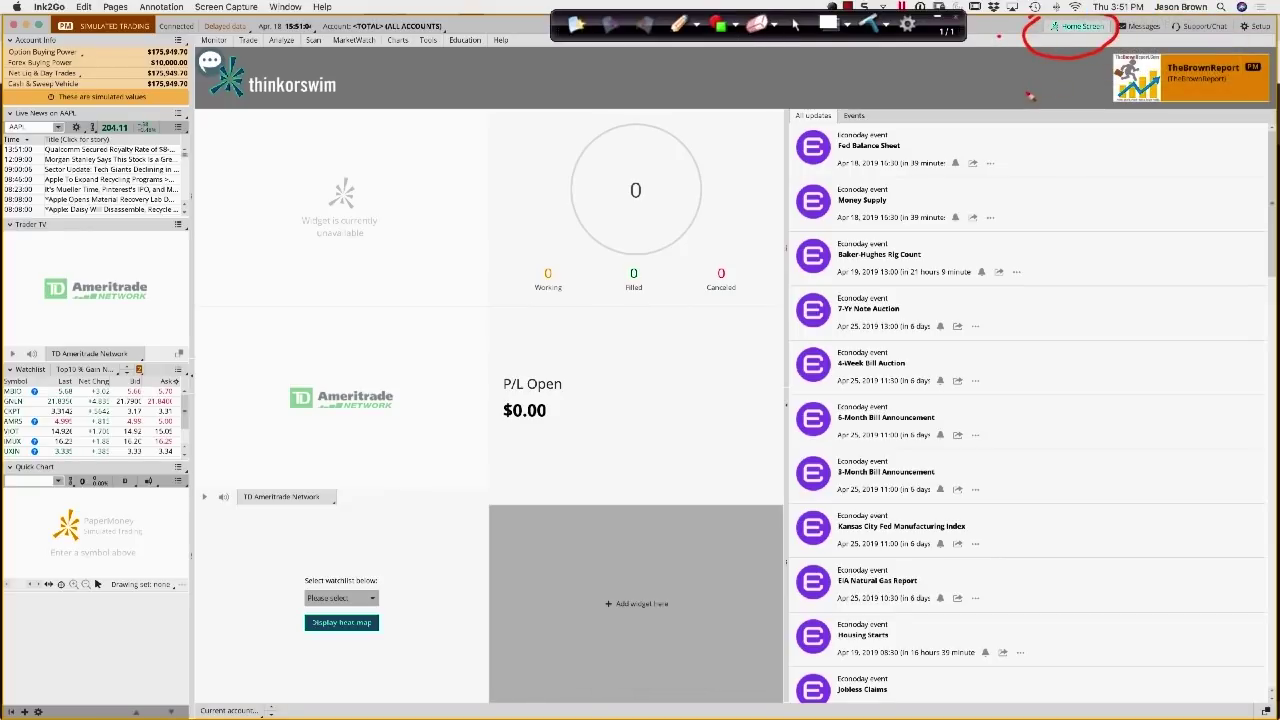
pyautogui.moveTo(980, 81); pyautogui.dragTo(1105, 89)
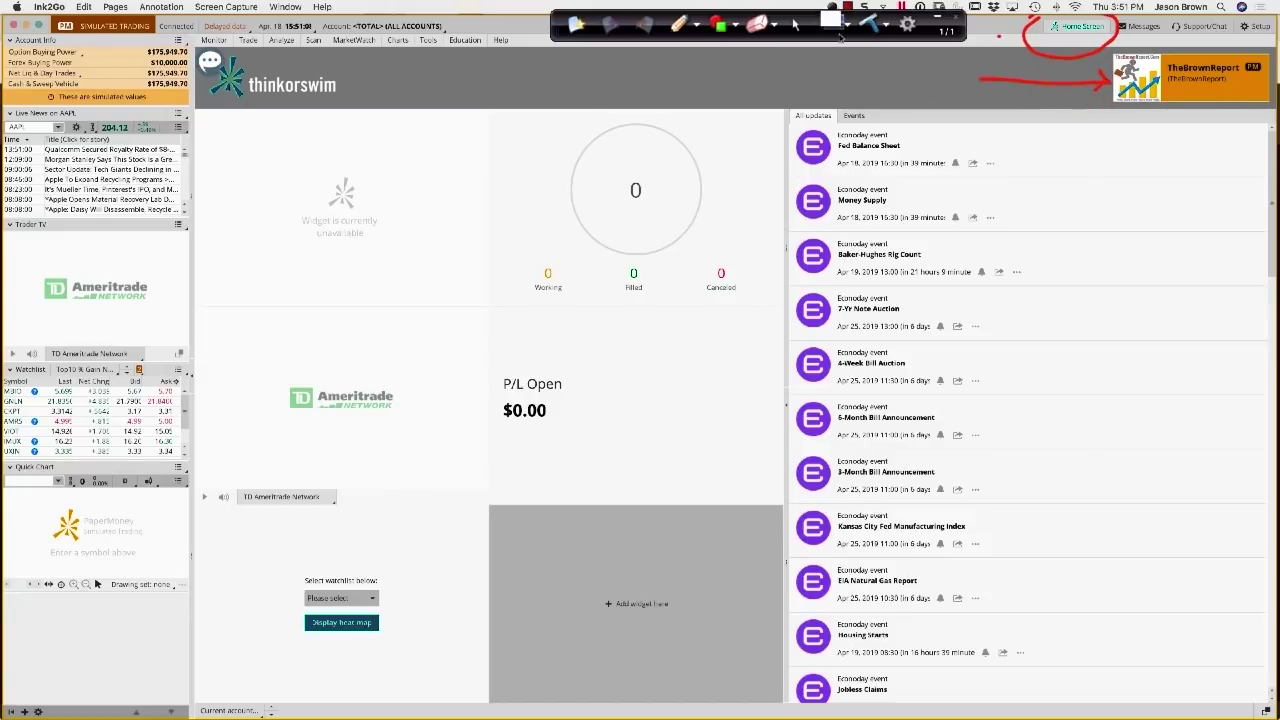
pyautogui.click(870, 23)
pyautogui.click(800, 24)
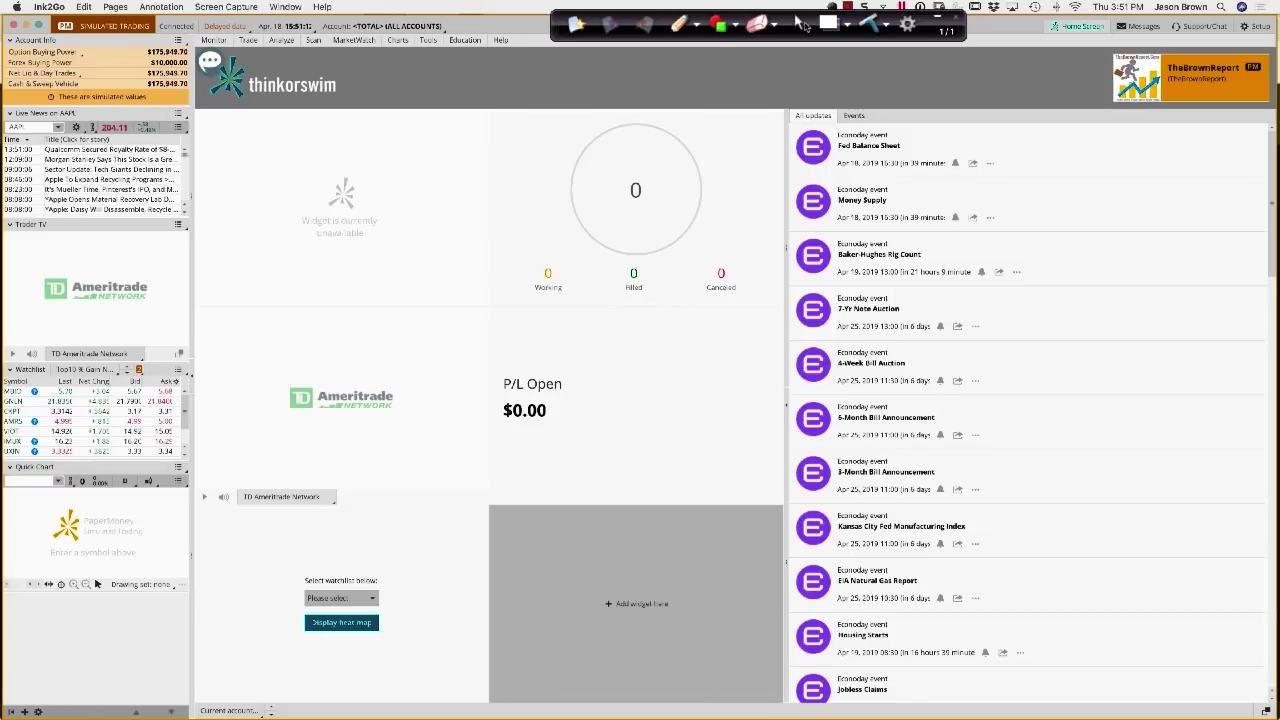
# - Open the Trade page, mark the Account Info values and the Simulated Trading label in red ink, and clear the marks
pyautogui.click(247, 40)
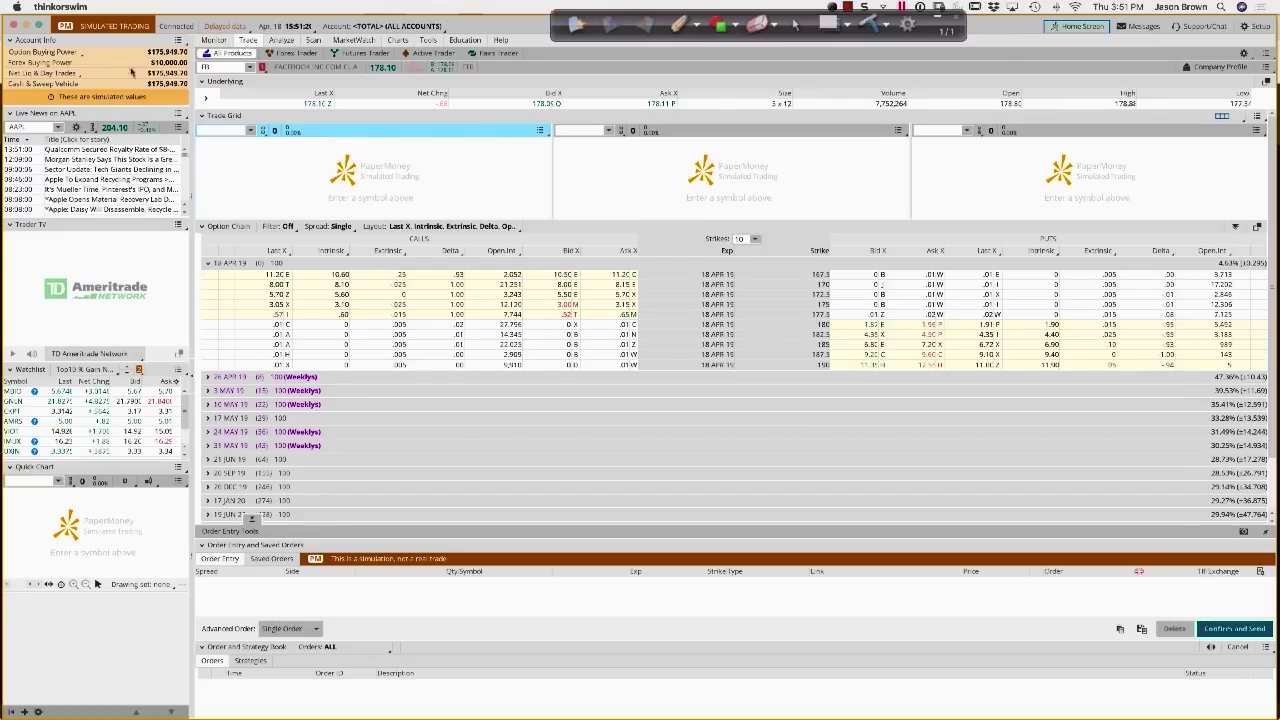
pyautogui.click(678, 22)
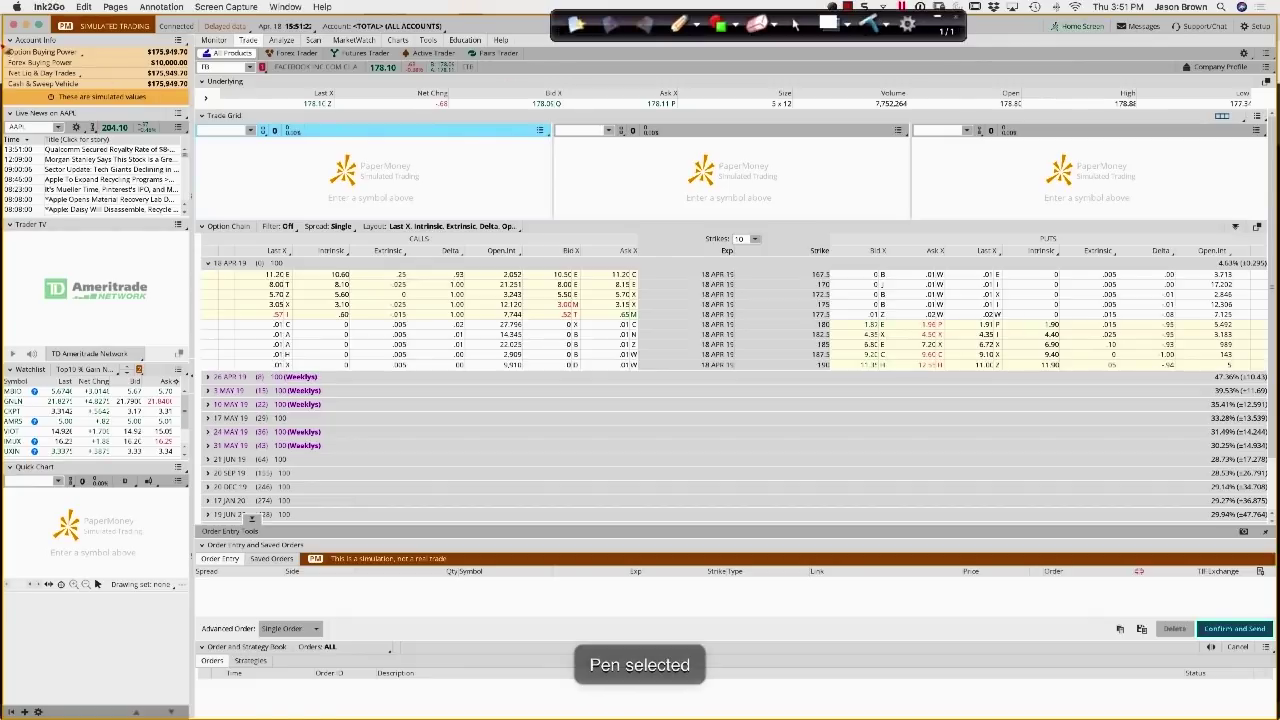
pyautogui.moveTo(8, 42); pyautogui.dragTo(10, 92)
pyautogui.moveTo(184, 44)
pyautogui.mouseDown()
pyautogui.moveTo(198, 46)
pyautogui.moveTo(201, 96)
pyautogui.moveTo(50, 90)
pyautogui.moveTo(48, 104)
pyautogui.moveTo(150, 110)
pyautogui.moveTo(172, 86)
pyautogui.mouseUp()
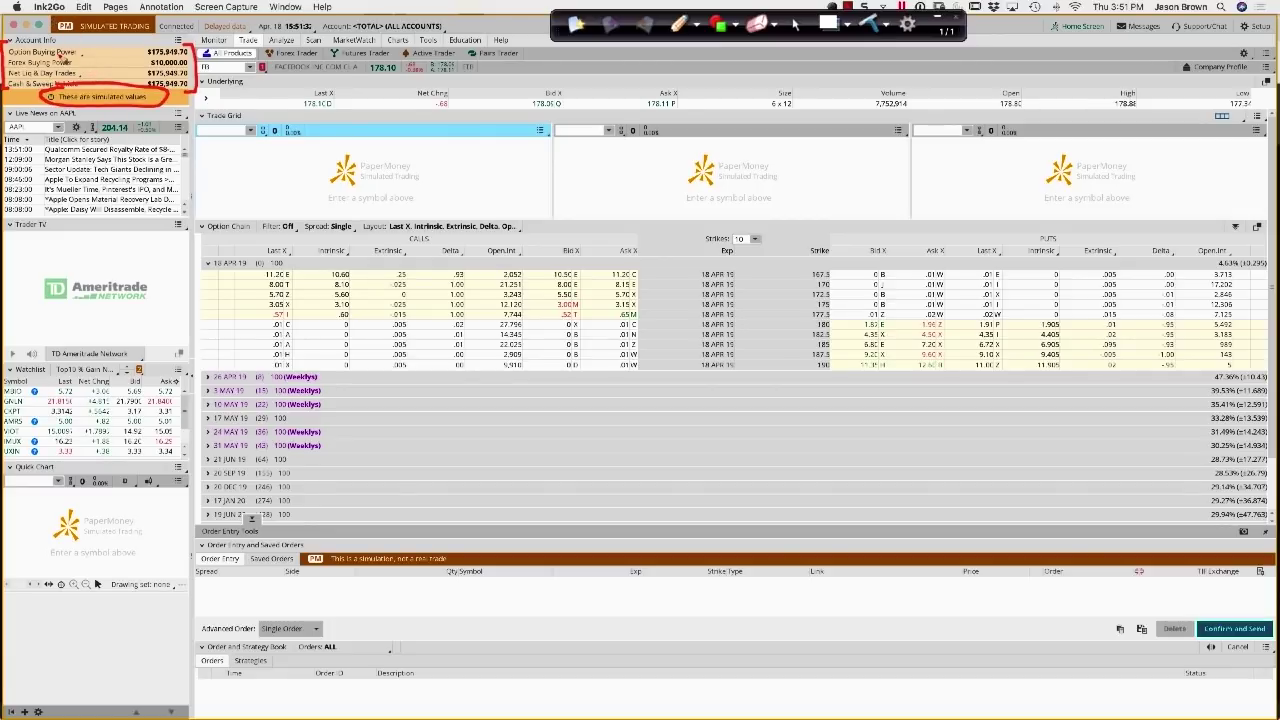
pyautogui.moveTo(50, 33); pyautogui.dragTo(158, 26)
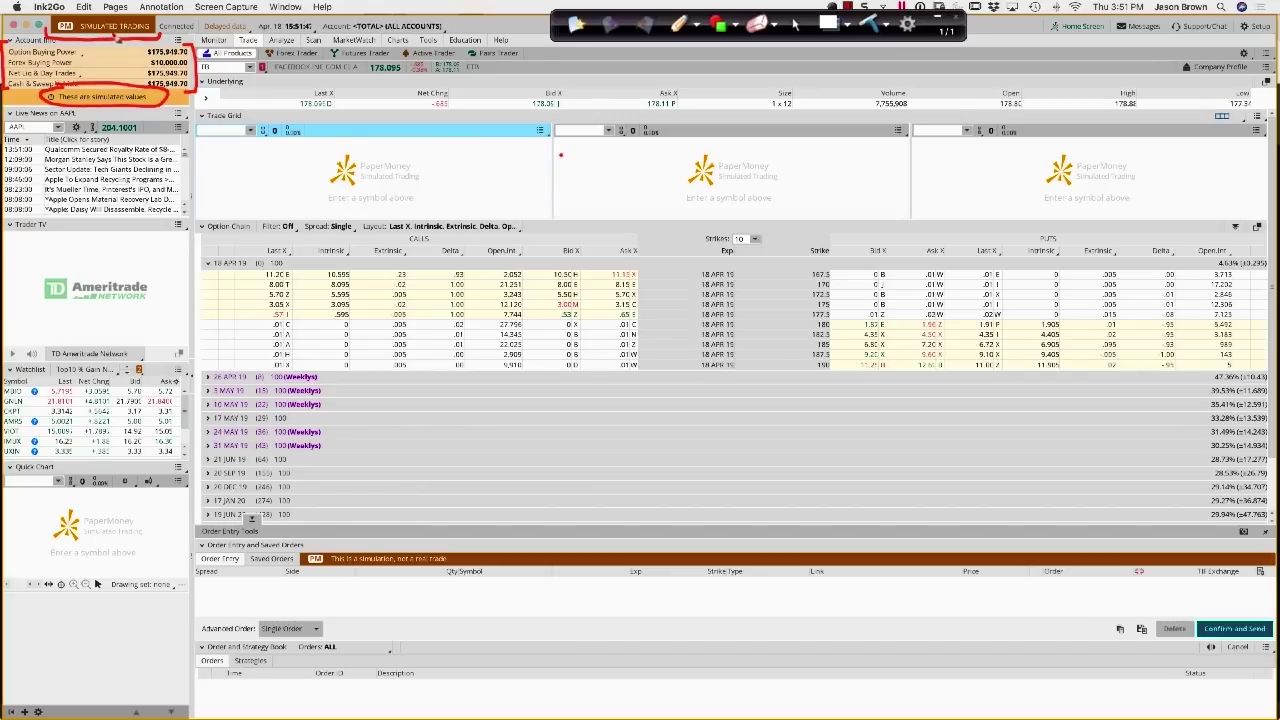
pyautogui.click(868, 22)
pyautogui.click(797, 22)
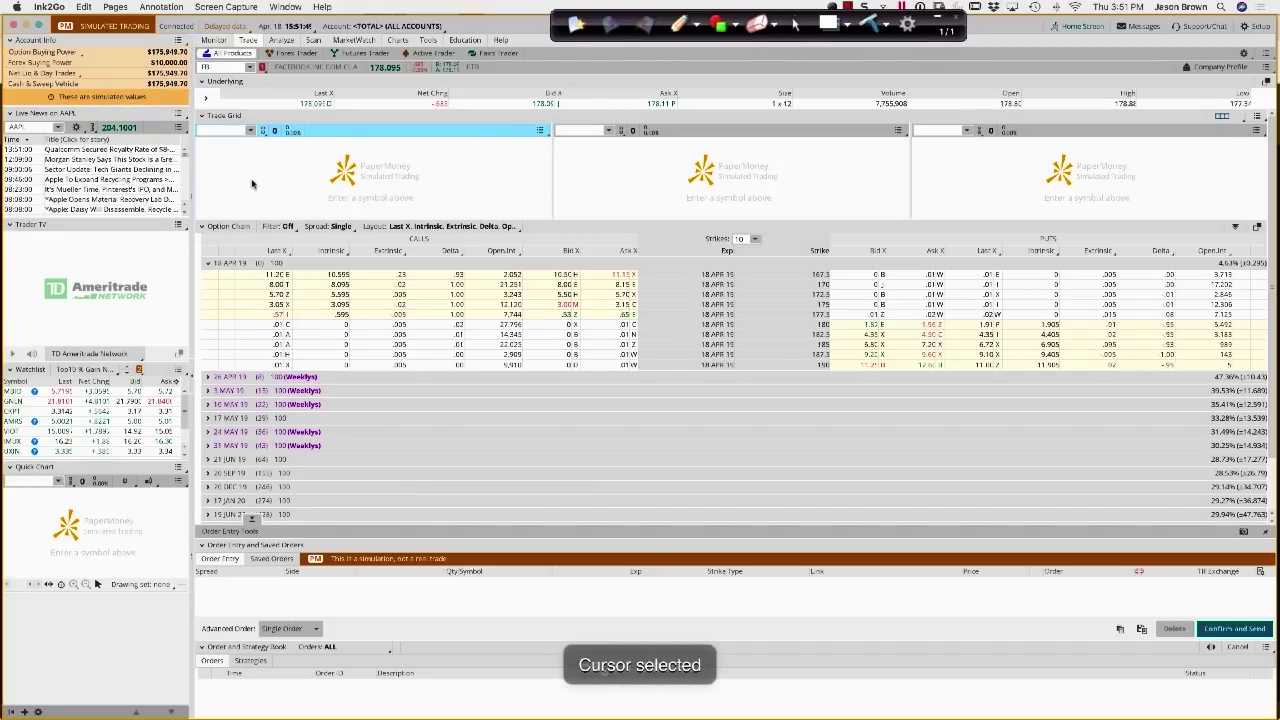
# - Load Live News for the symbol PINS, and change the news symbol to FB
pyautogui.click(33, 130)
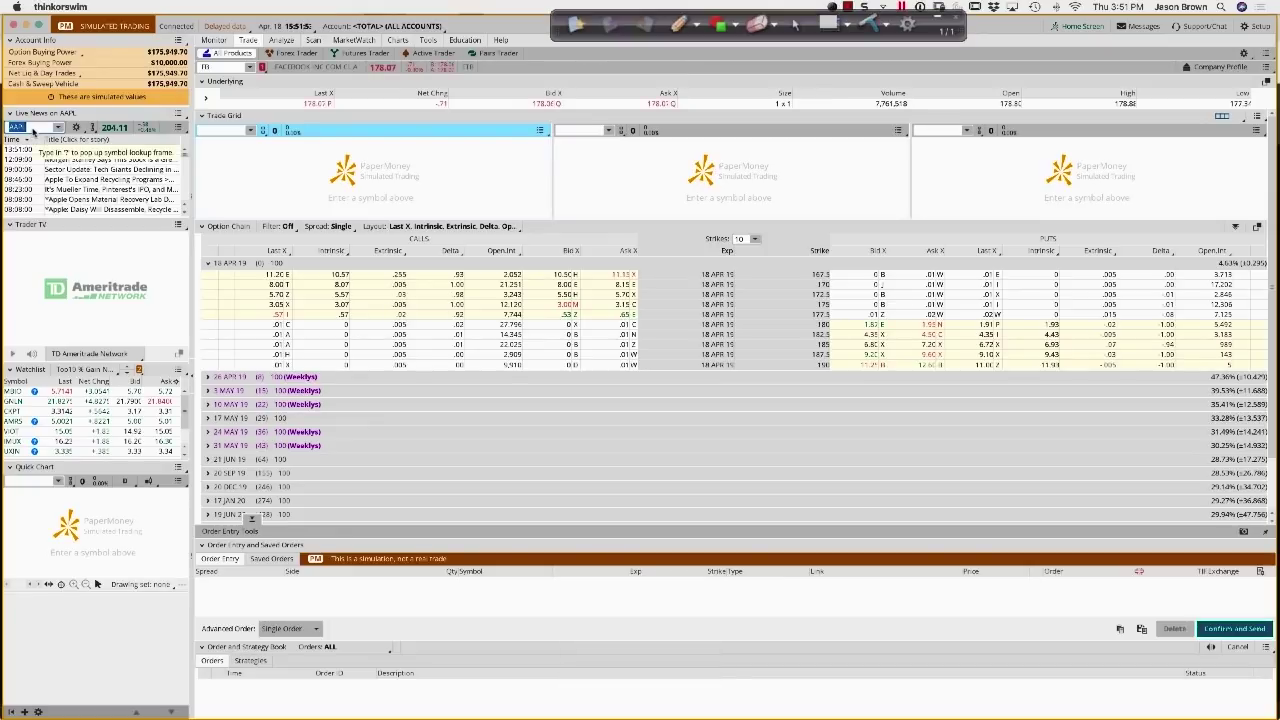
pyautogui.write('PINS')
pyautogui.press('Return')
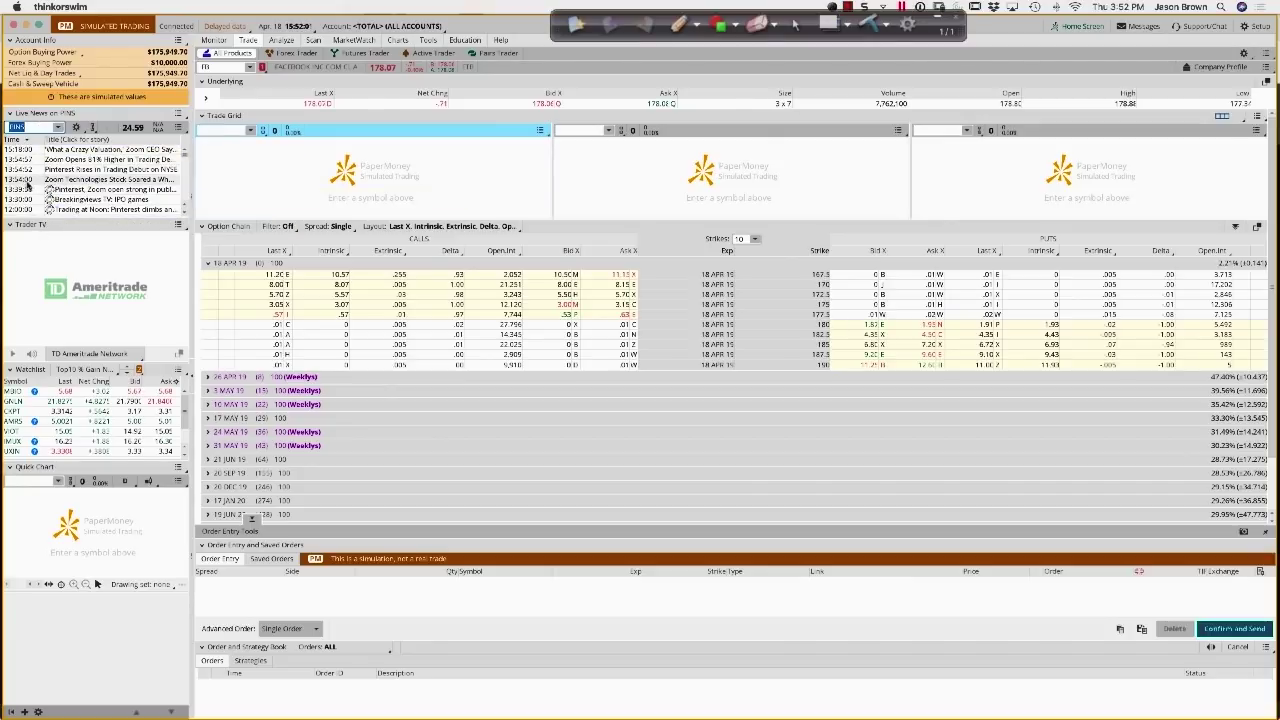
pyautogui.write('FB')
pyautogui.press('Return')
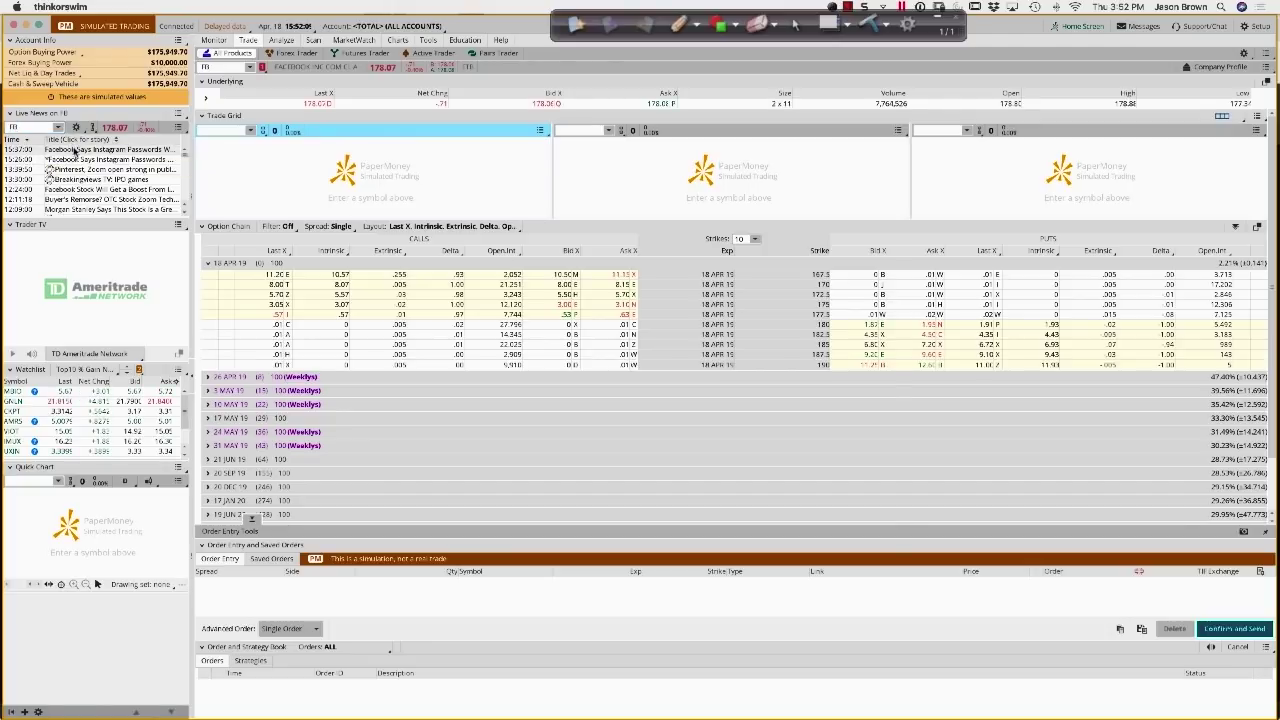
# - Open the newest Facebook headline about Instagram passwords, browse the Live News window and close it
pyautogui.click(75, 148)
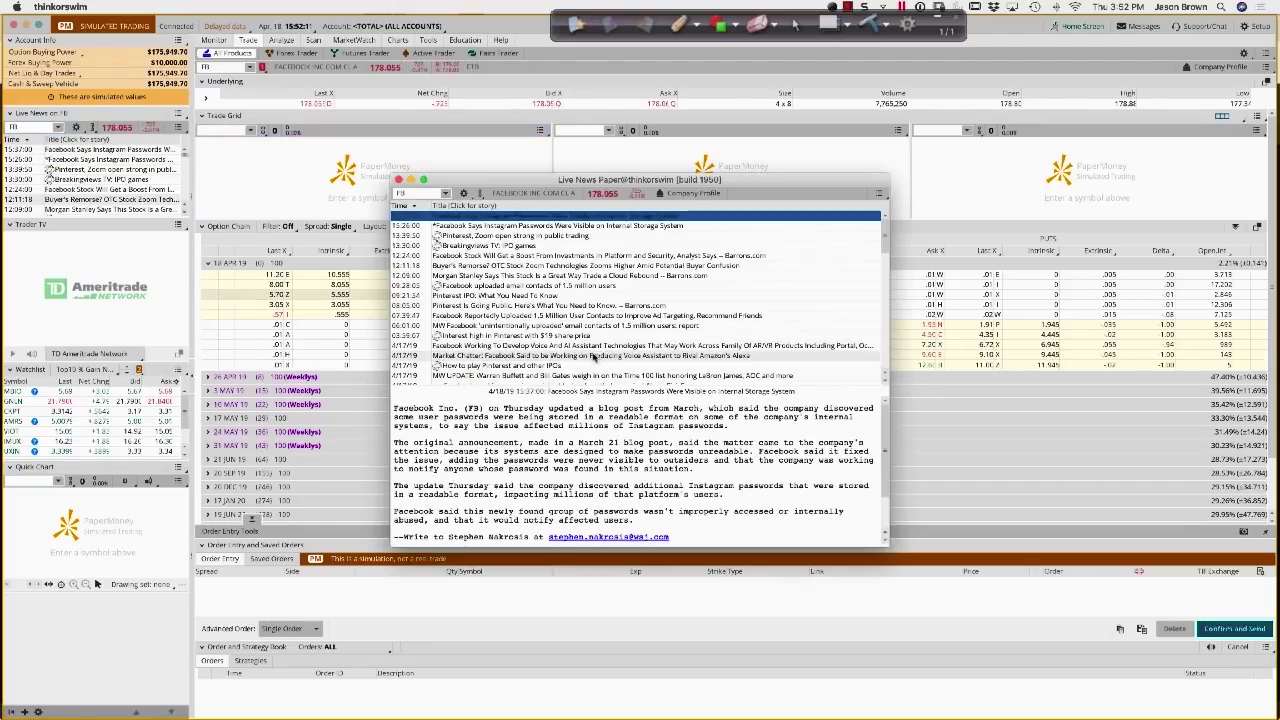
pyautogui.scroll(-2, 583, 487)
pyautogui.scroll(3, 583, 487)
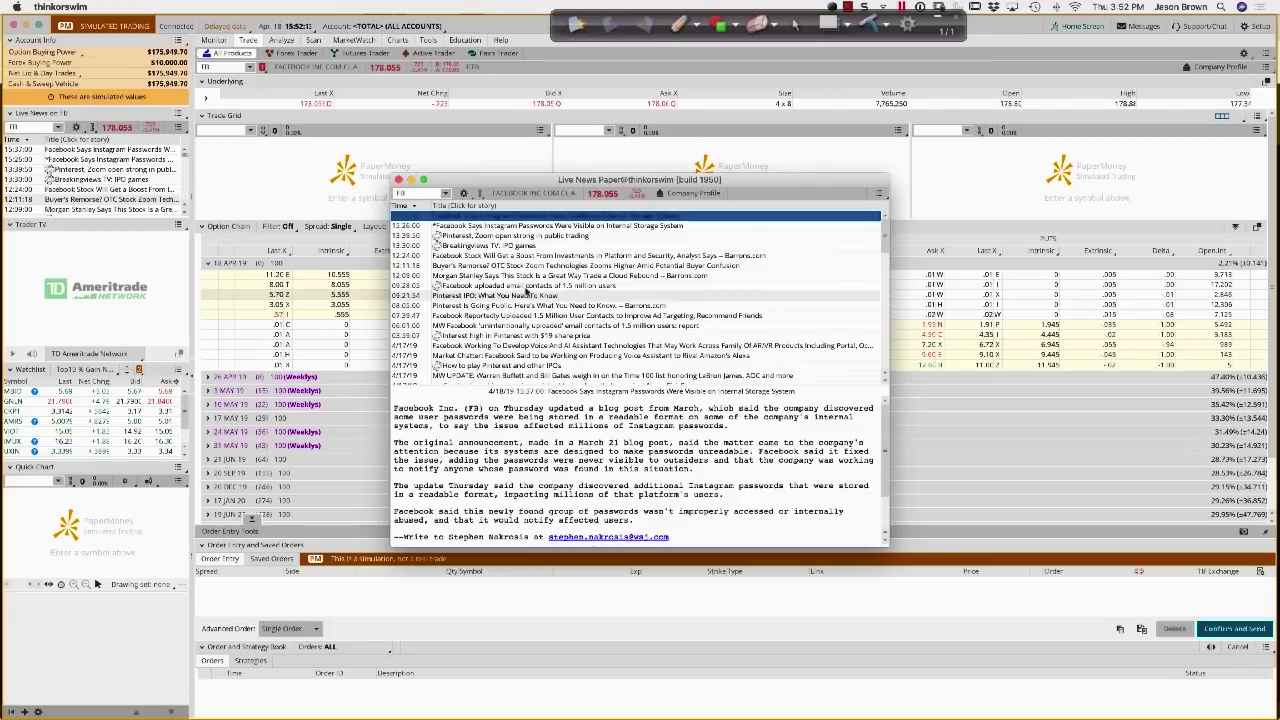
pyautogui.click(398, 179)
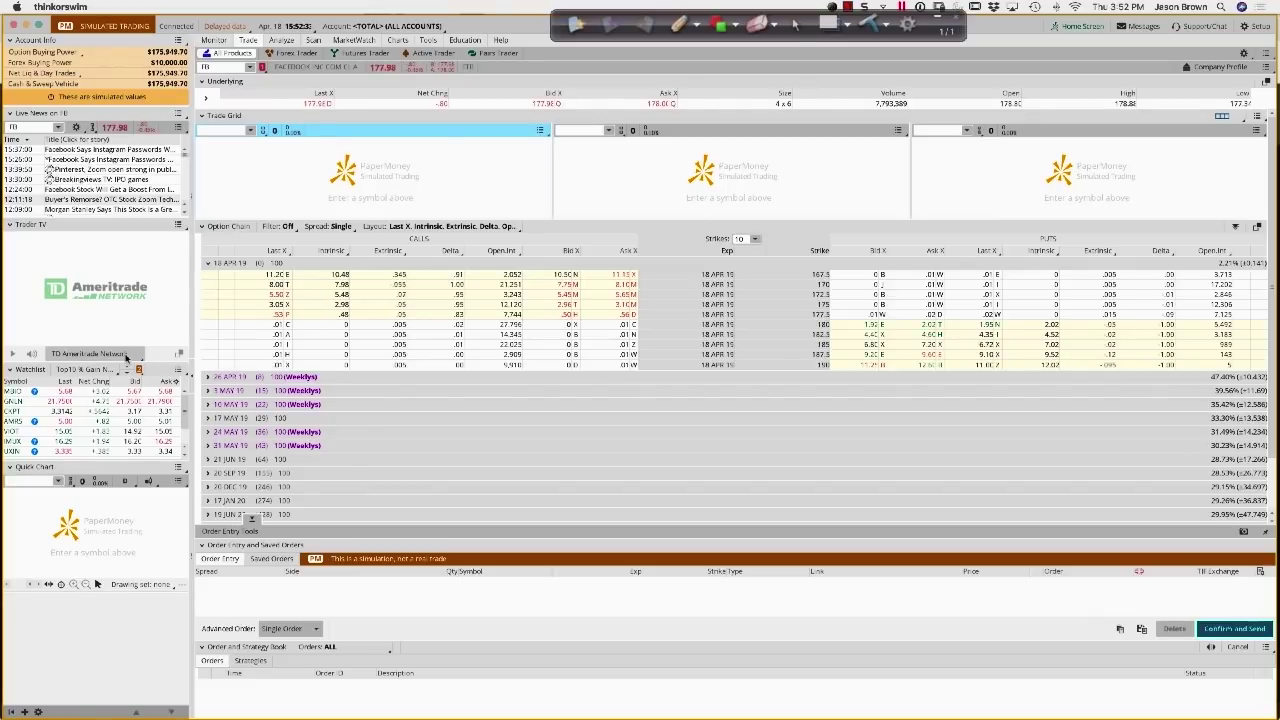
# - Switch the Trader TV channel to CNBC US
pyautogui.click(127, 357)
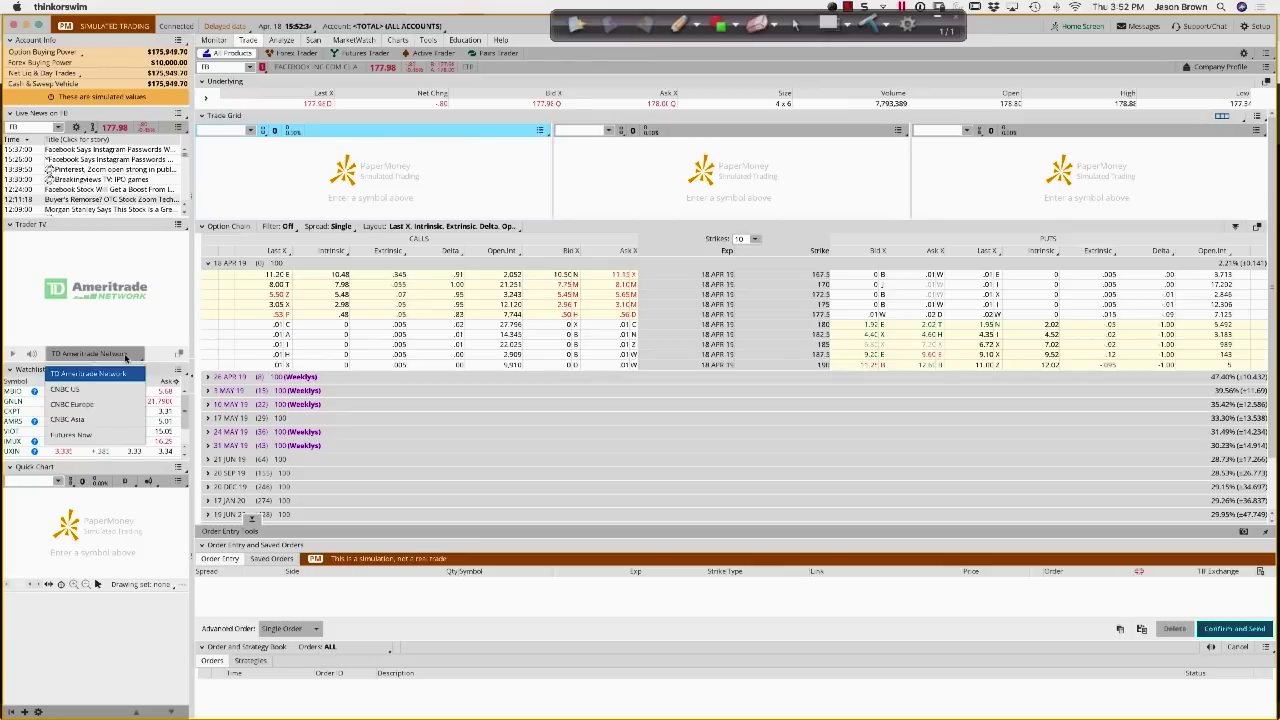
pyautogui.click(92, 397)
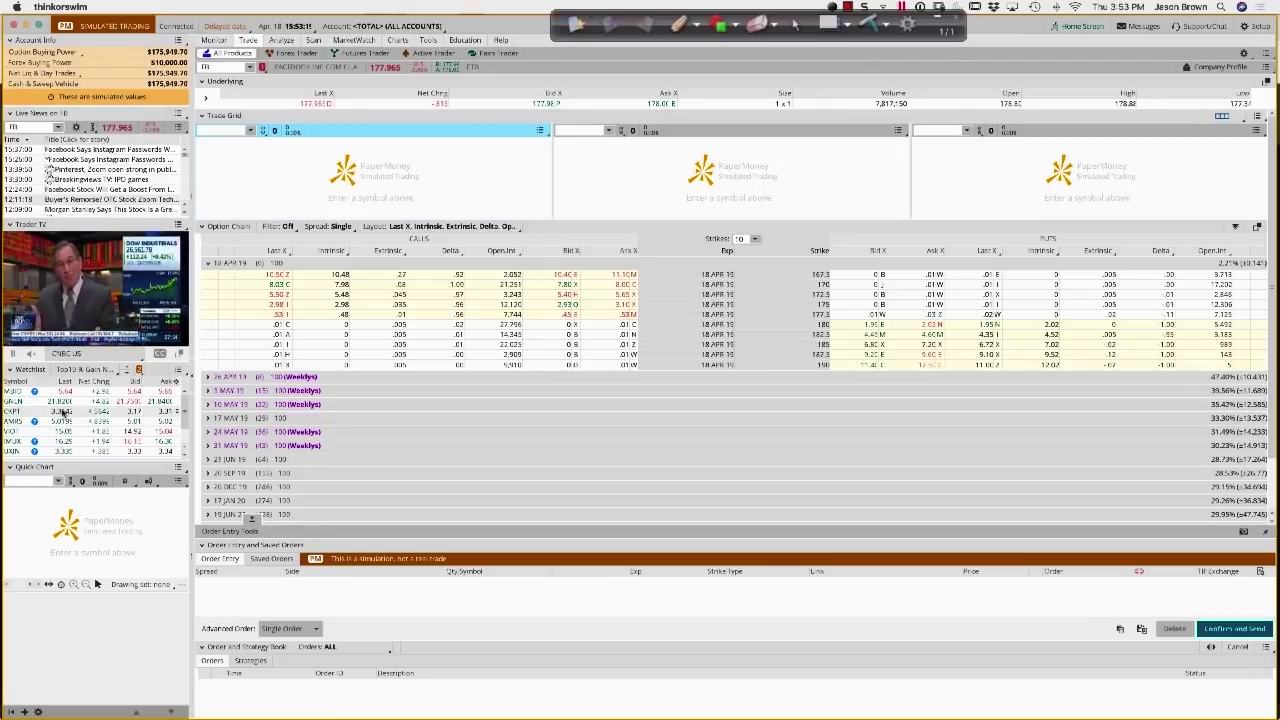
# - Circle the Watchlist gadget in red ink and clear the annotation
pyautogui.click(679, 22)
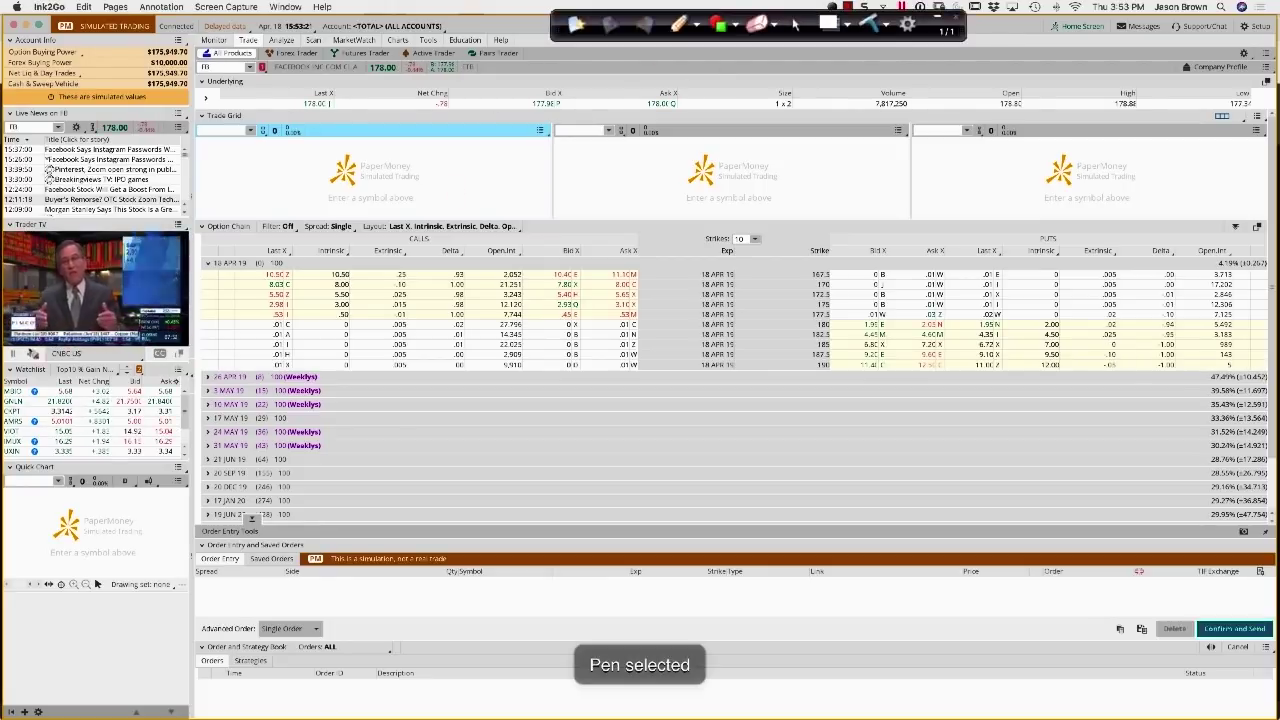
pyautogui.moveTo(5, 355)
pyautogui.mouseDown()
pyautogui.moveTo(195, 384)
pyautogui.moveTo(193, 468)
pyautogui.moveTo(2, 466)
pyautogui.mouseUp()
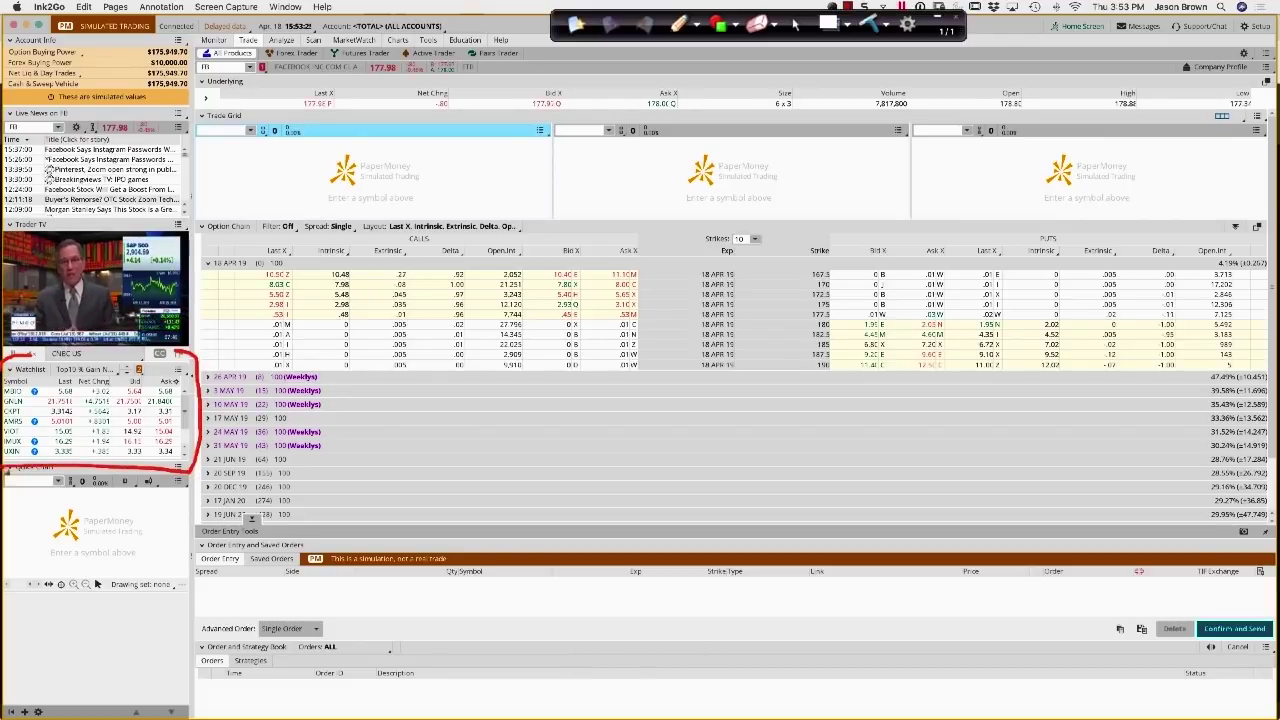
pyautogui.click(872, 26)
pyautogui.click(797, 24)
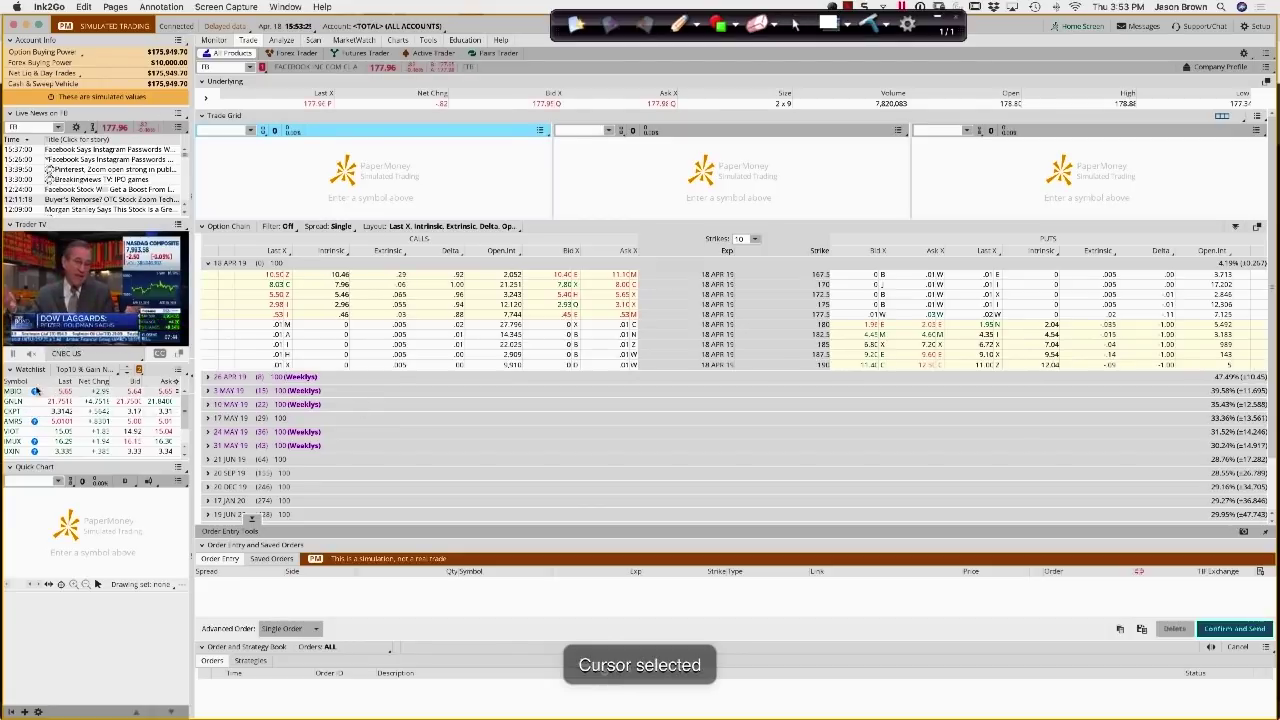
# - Collapse the Watchlist gadget and expand it again
pyautogui.click(12, 371)
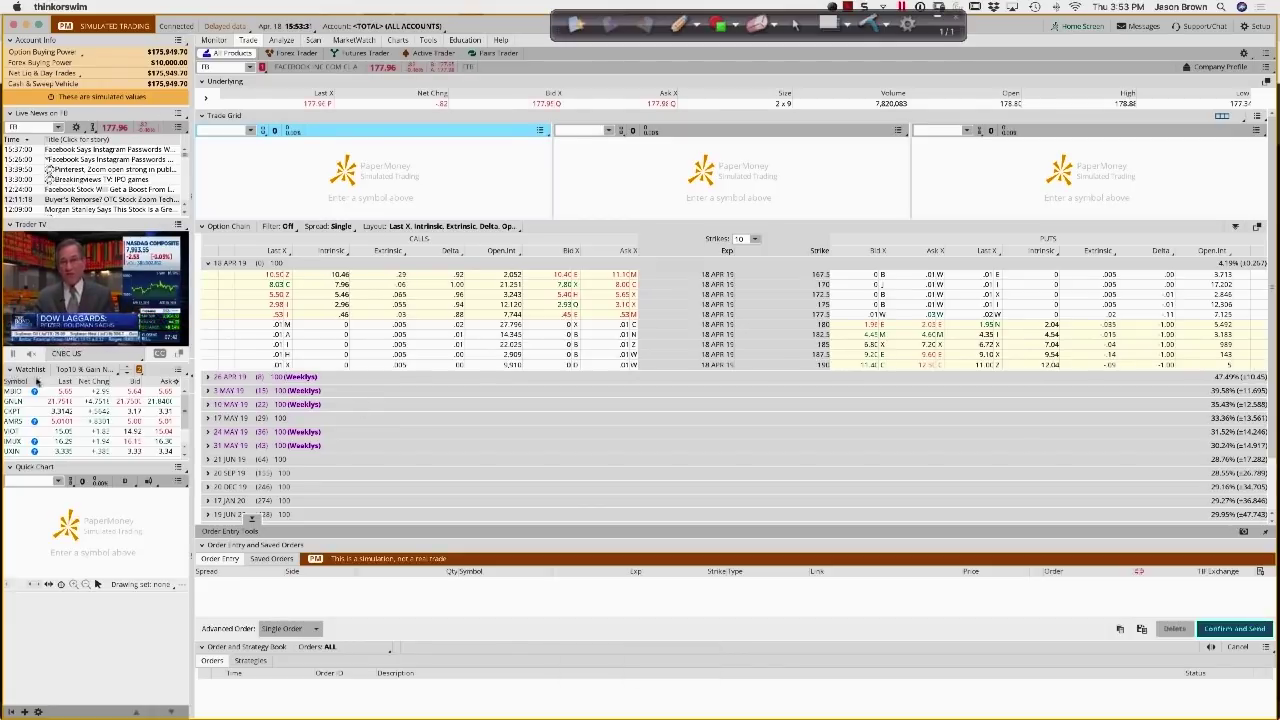
pyautogui.click(12, 371)
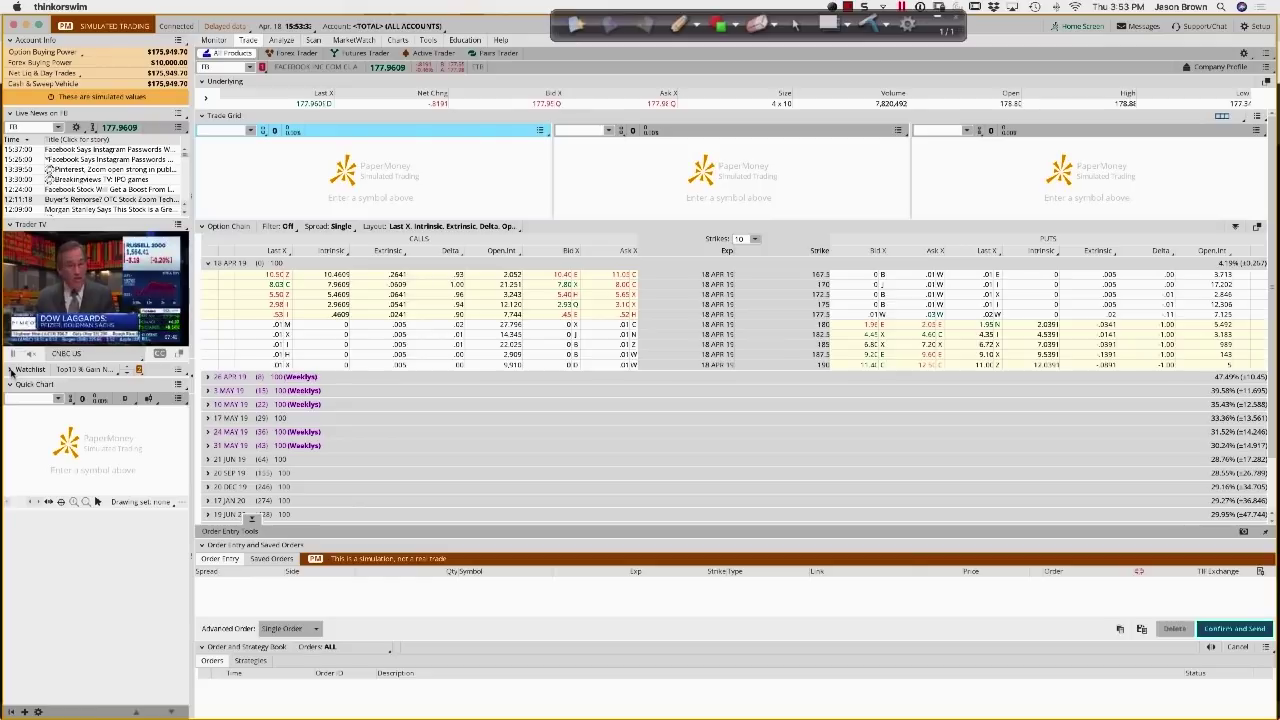
pyautogui.click(12, 371)
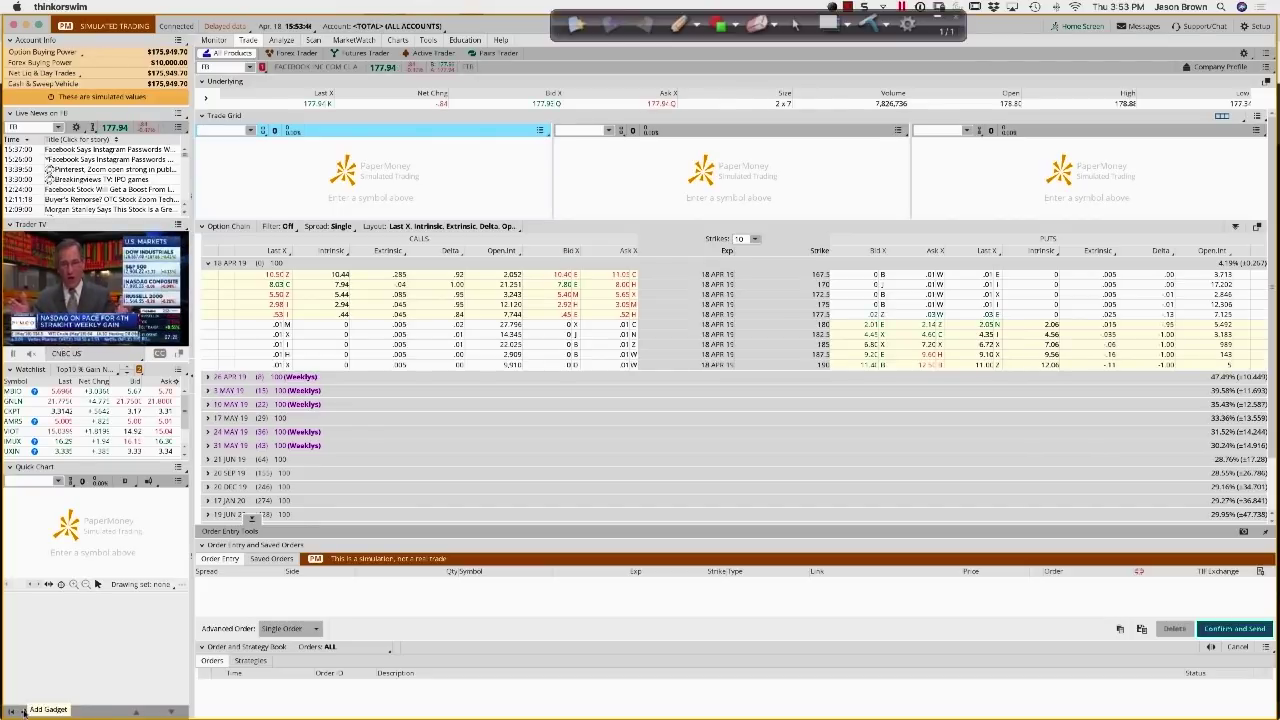
# - Add a Calculator gadget to the sidebar, collapse it and expand it again
pyautogui.click(24, 712)
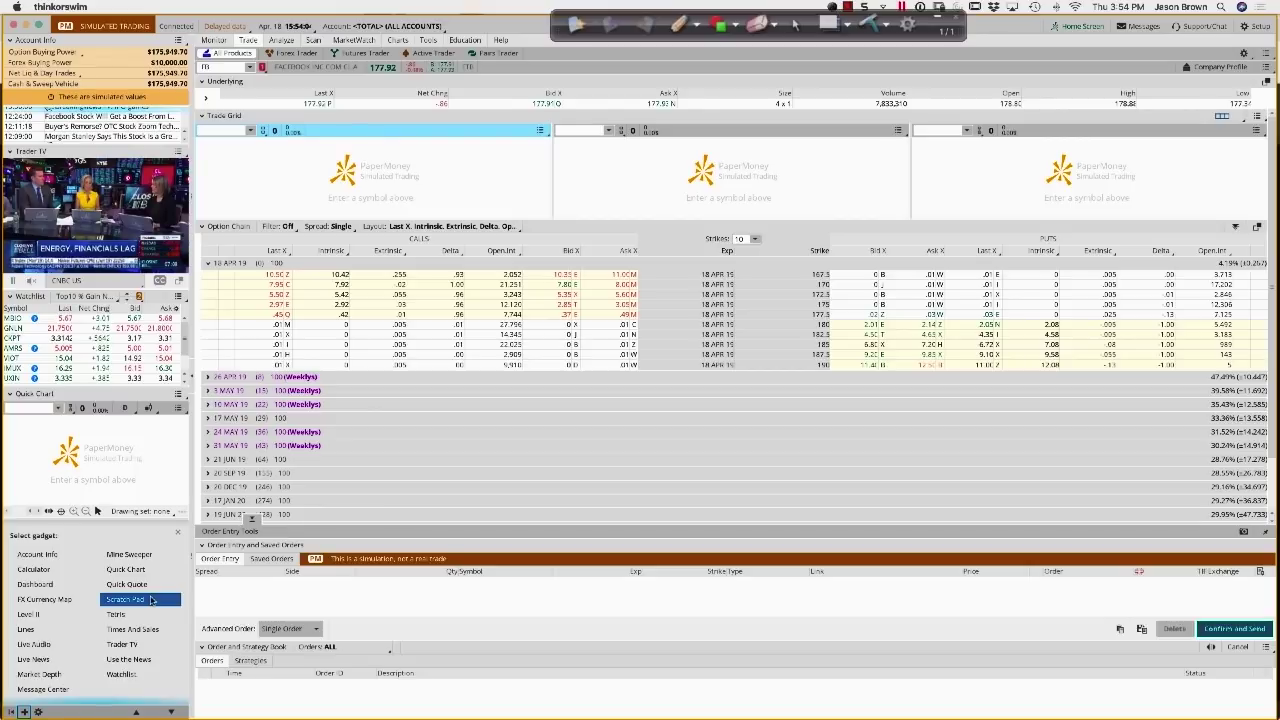
pyautogui.click(46, 574)
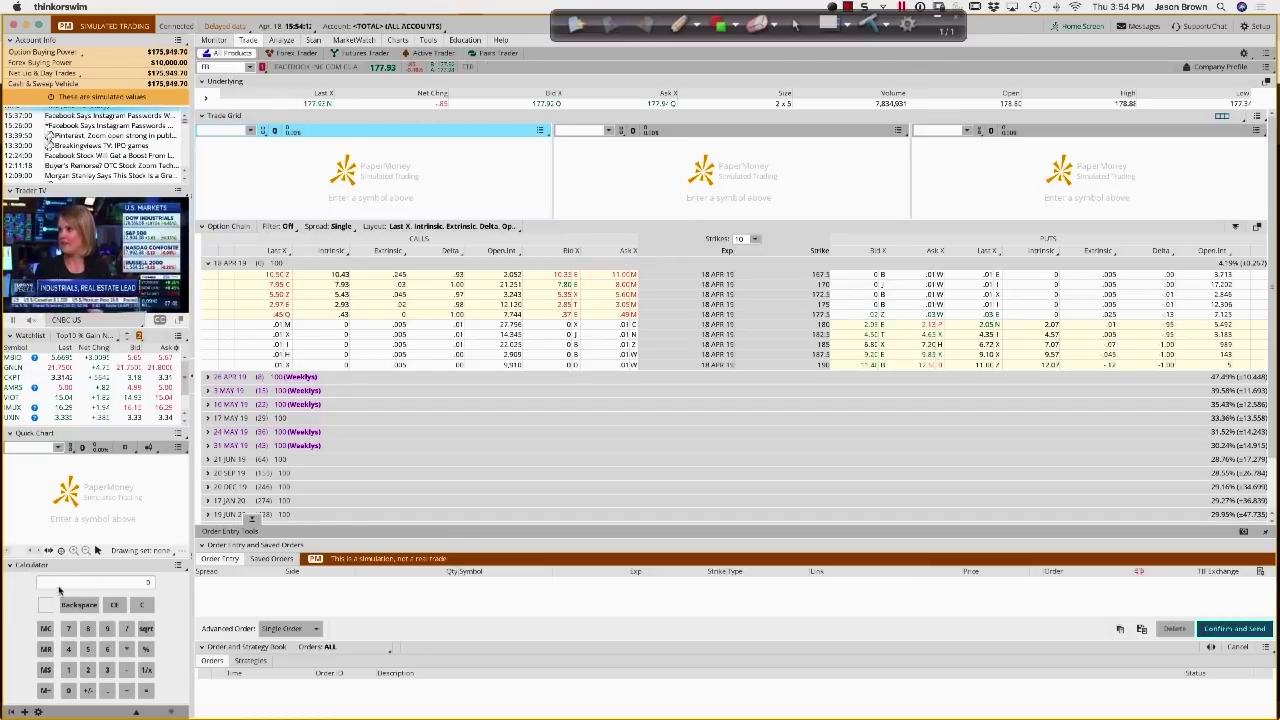
pyautogui.click(10, 566)
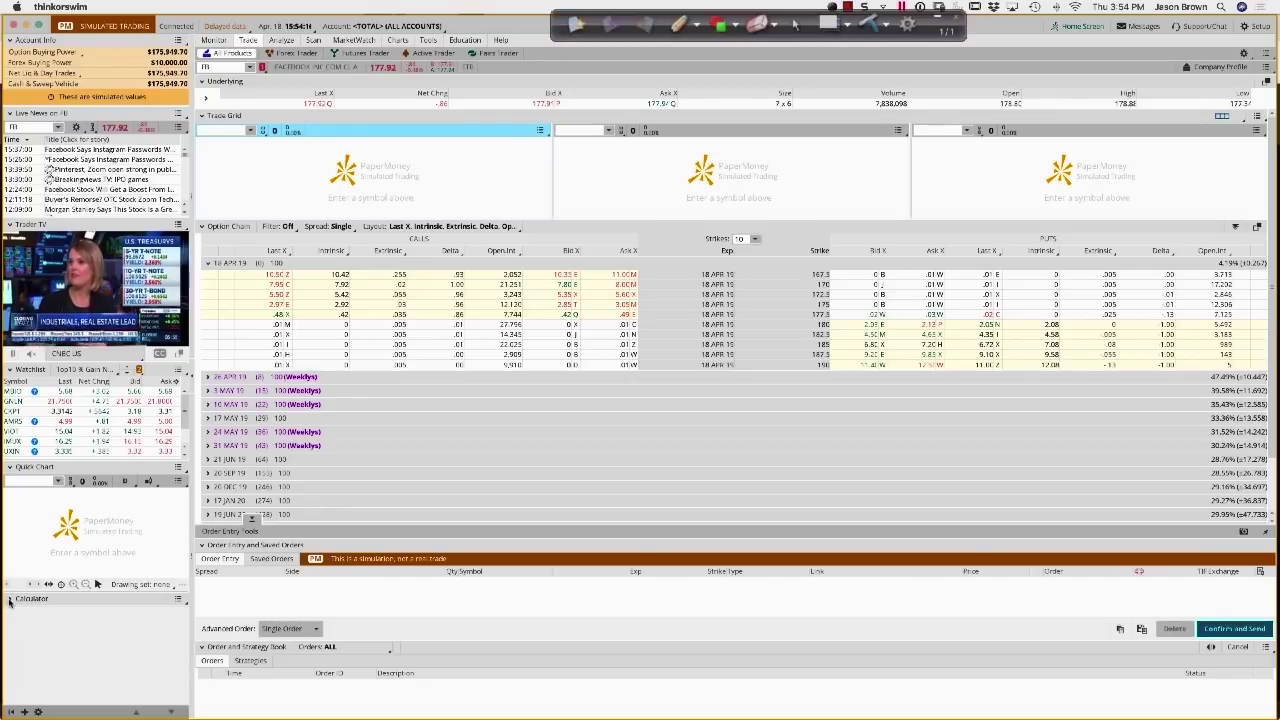
pyautogui.click(10, 599)
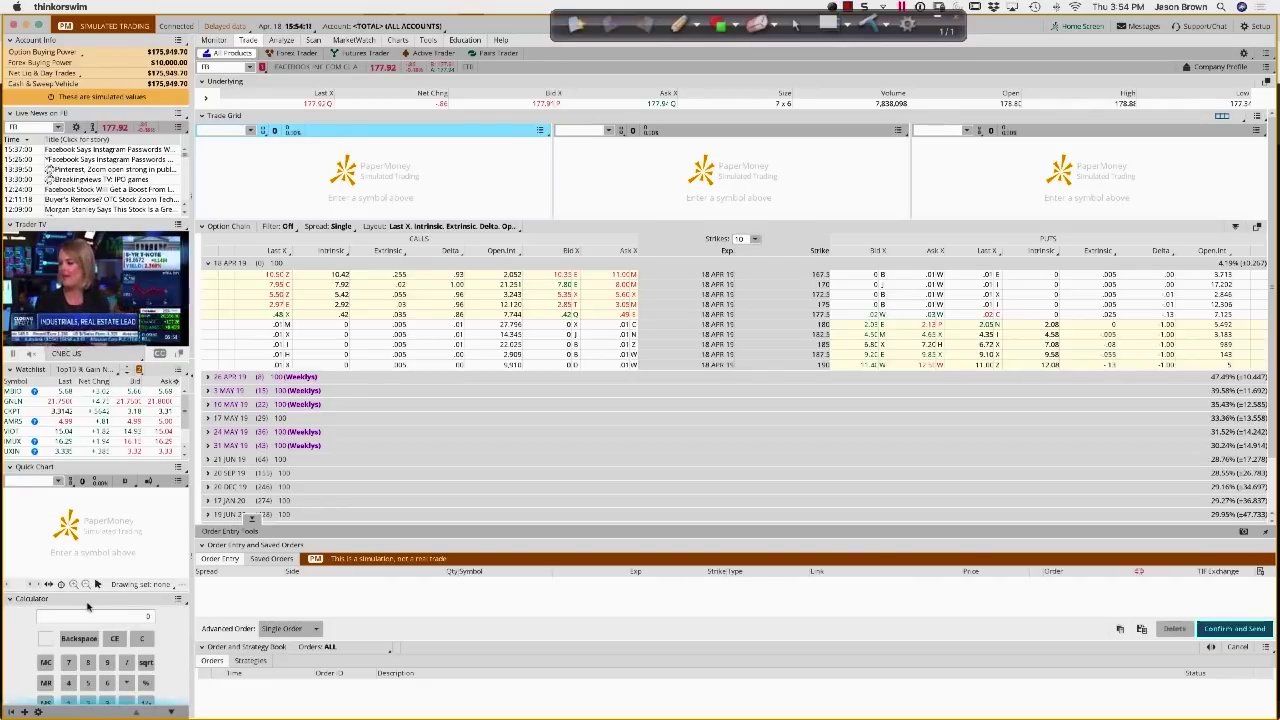
# - Look over the Calculator gadget's actions and delete the gadget from the sidebar
pyautogui.click(179, 599)
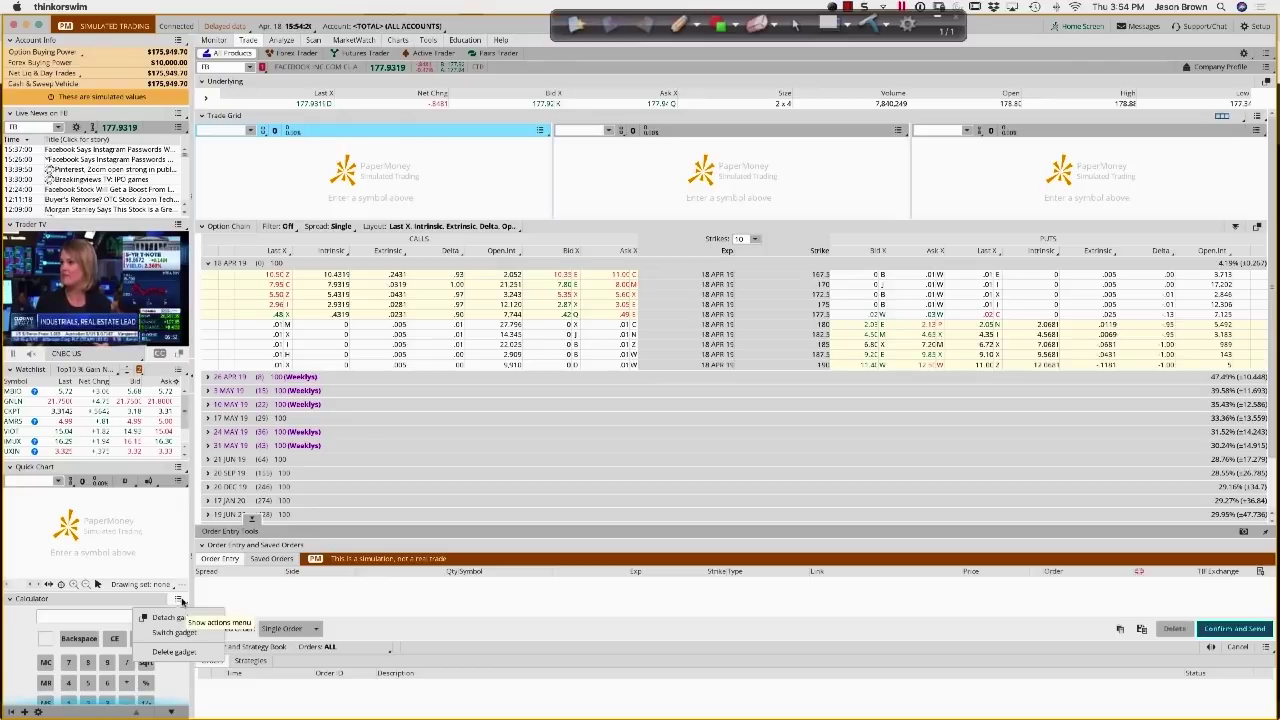
pyautogui.click(179, 599)
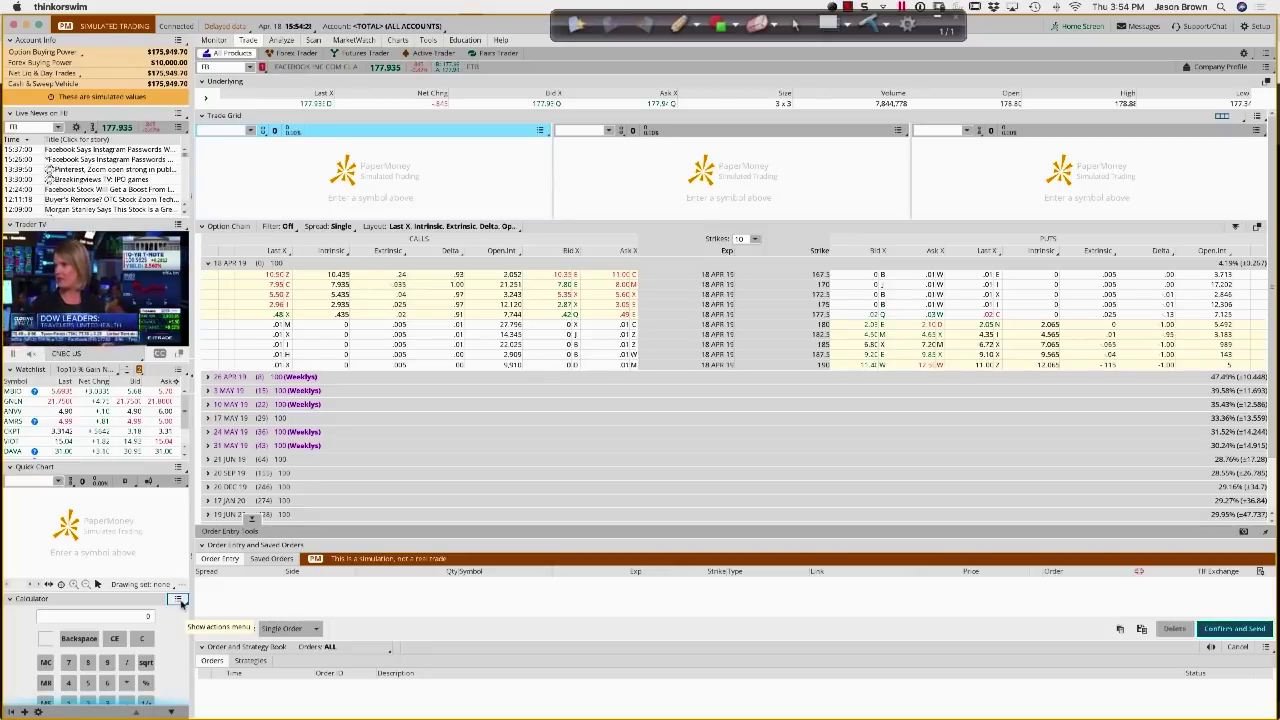
pyautogui.click(180, 601)
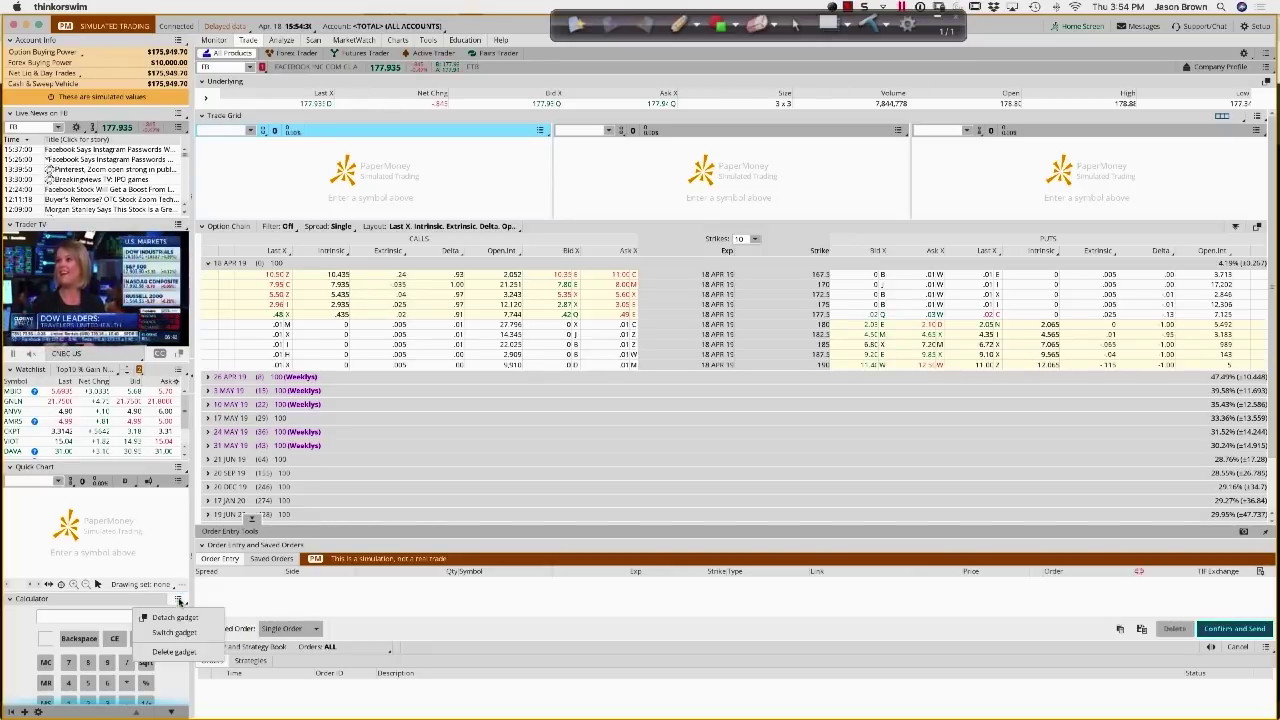
pyautogui.click(172, 652)
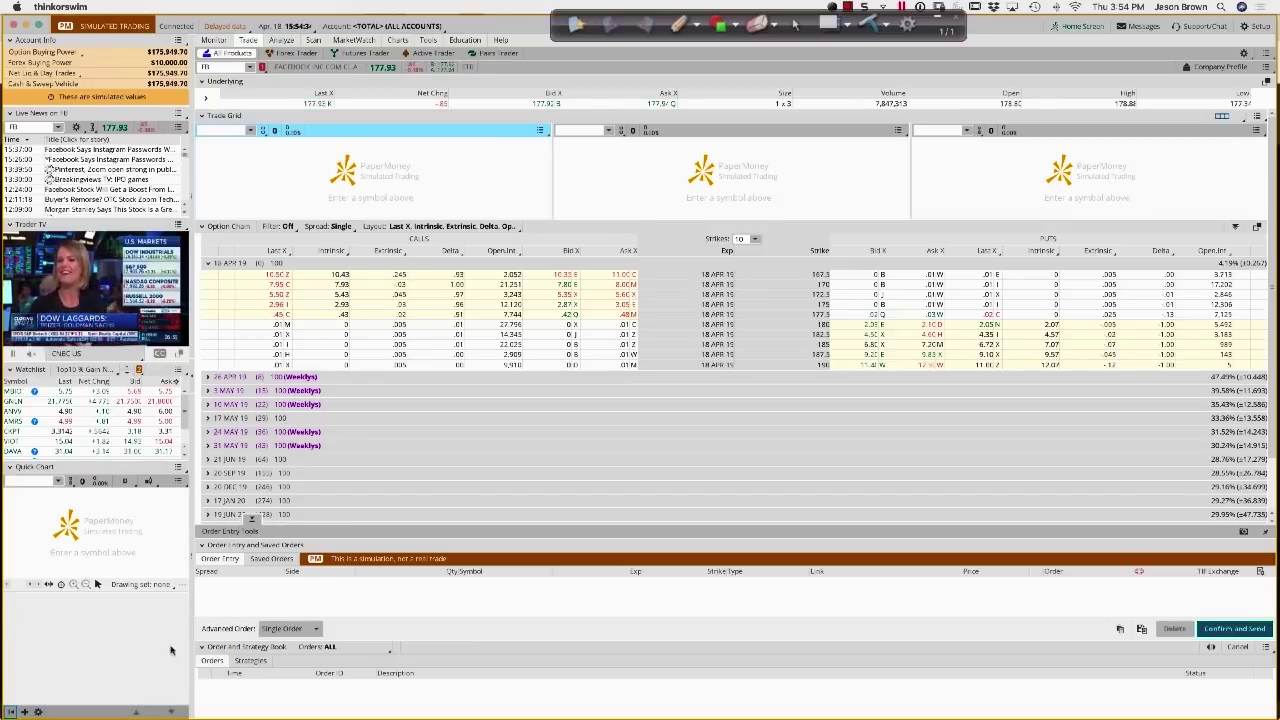
# - Load the symbol FB in the Quick Chart gadget
pyautogui.click(33, 478)
pyautogui.write('FB')
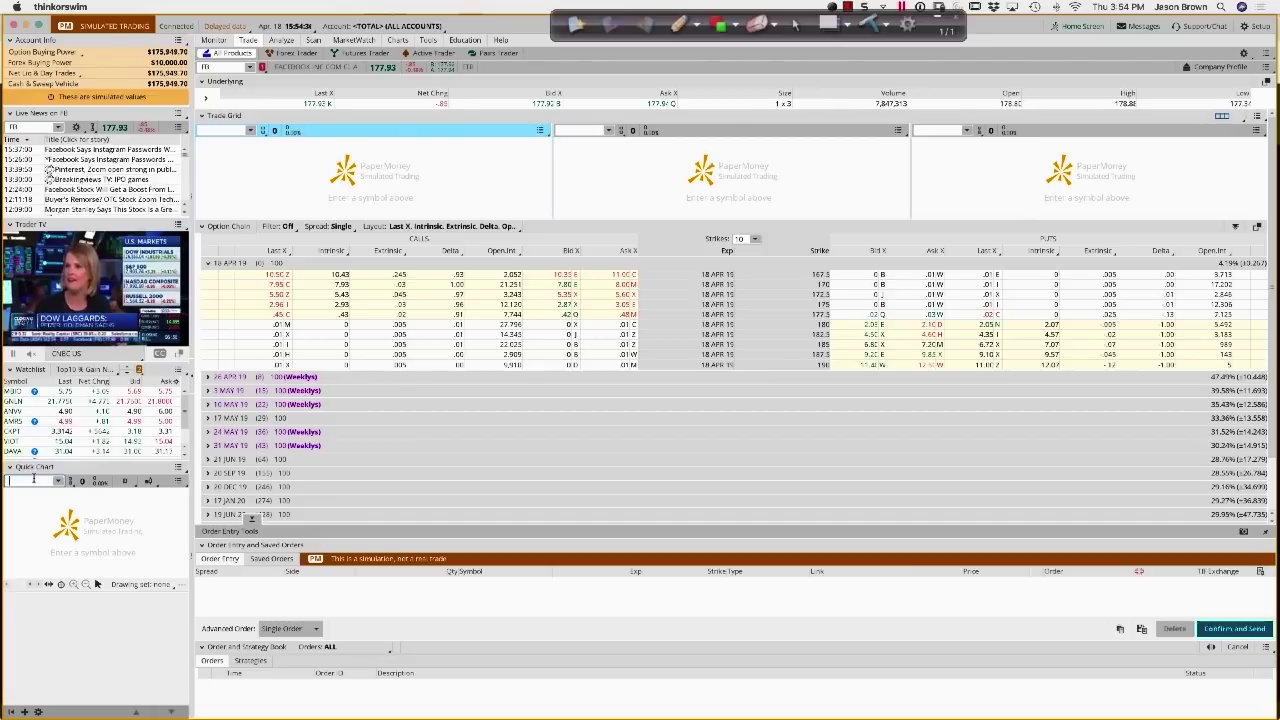
pyautogui.press('Return')
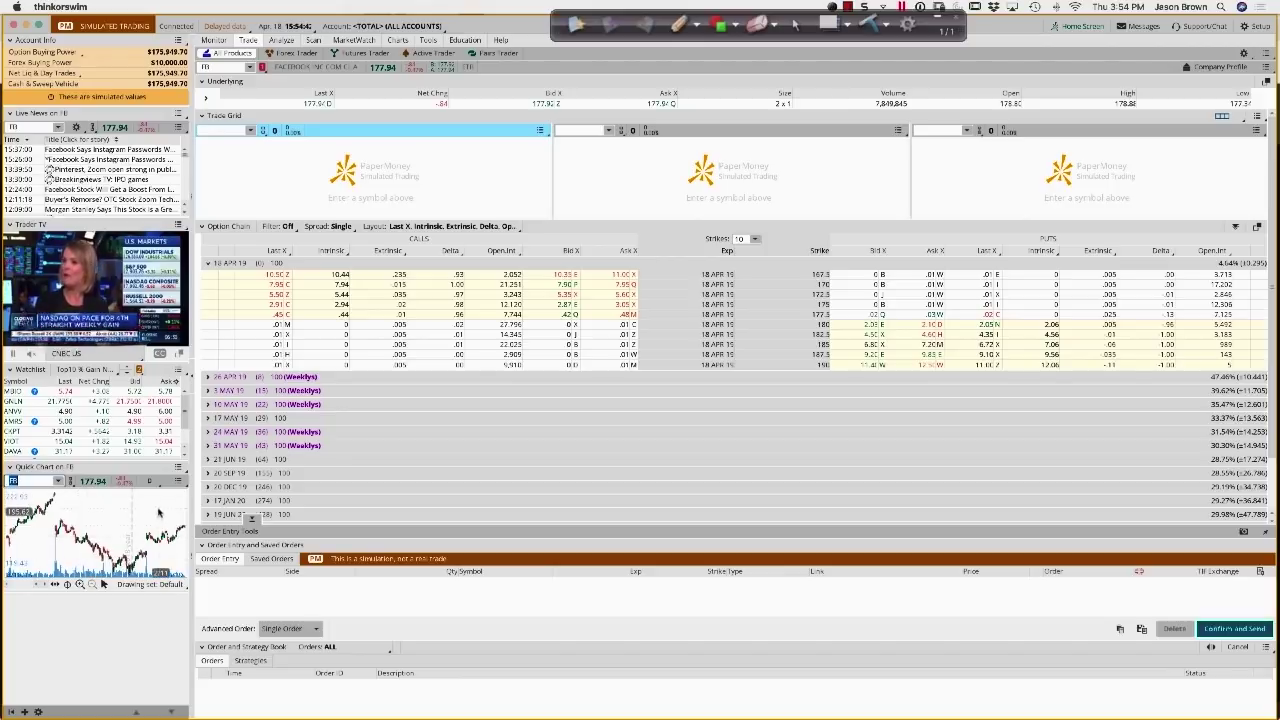
# - Put a Calculator gadget back below the Quick Chart
pyautogui.click(24, 711)
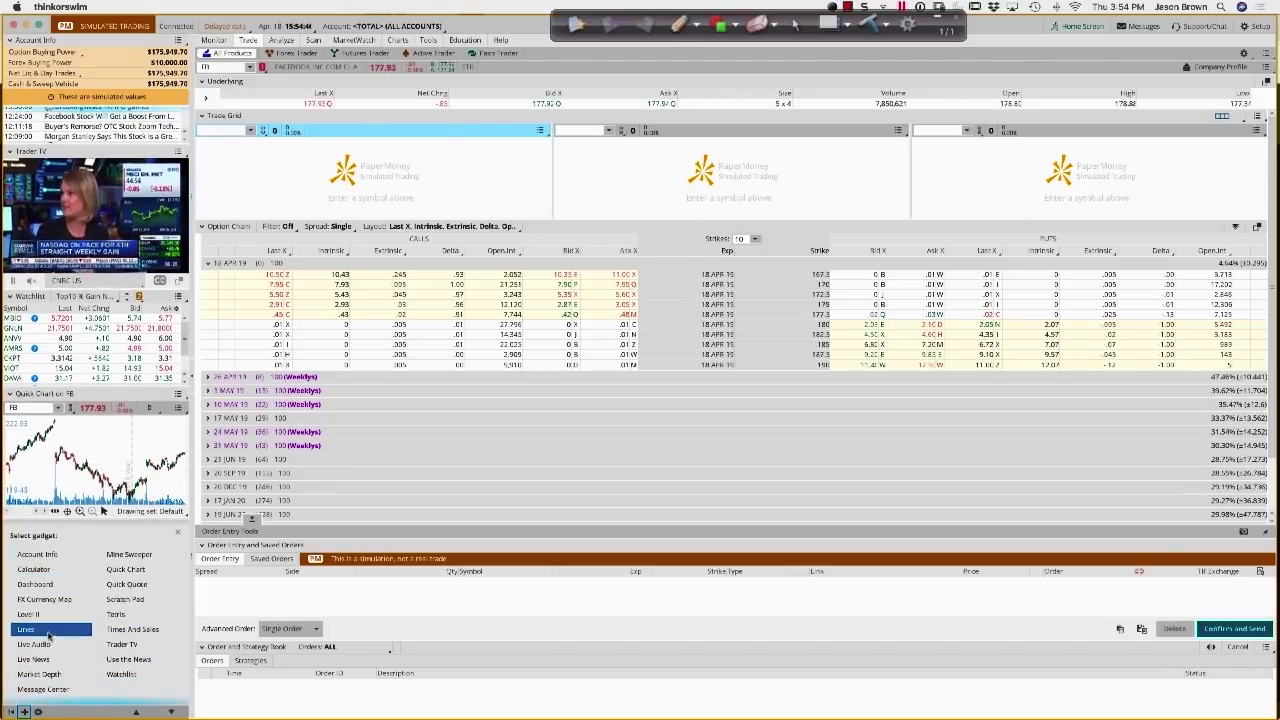
pyautogui.click(50, 569)
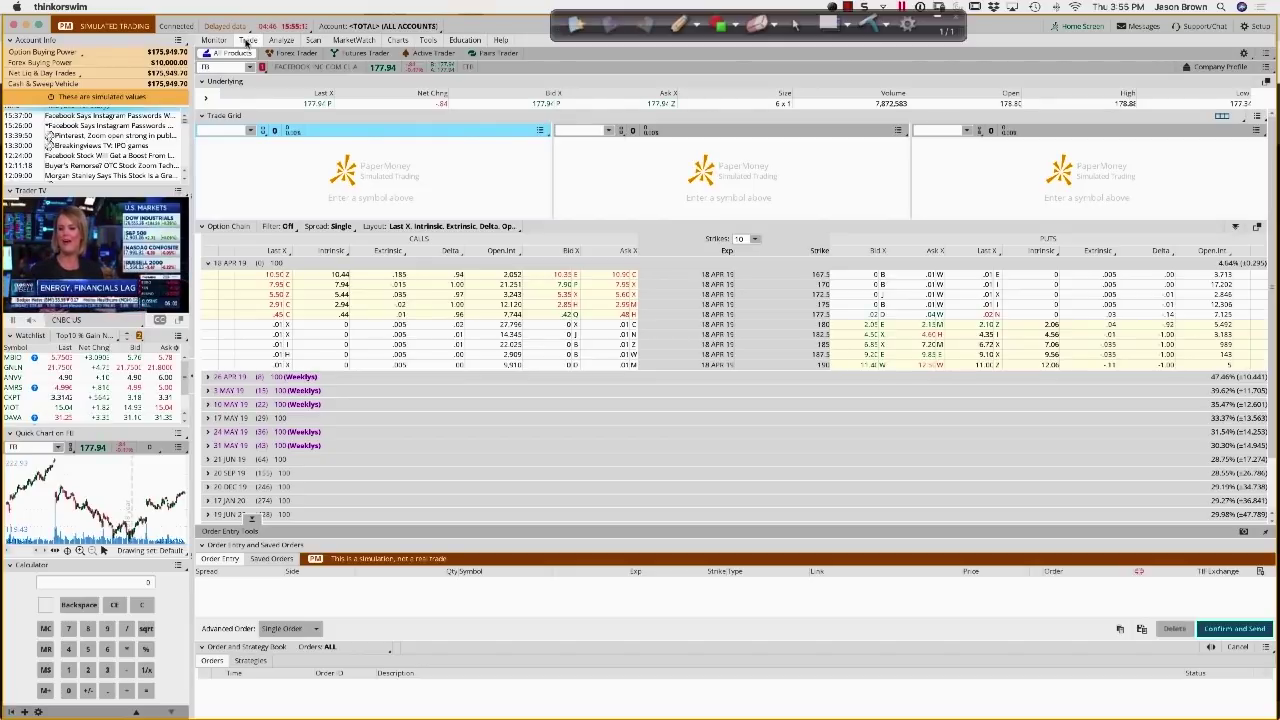
# - Load AAPL as the Trade page symbol, and switch the symbol back to FB
pyautogui.click(246, 40)
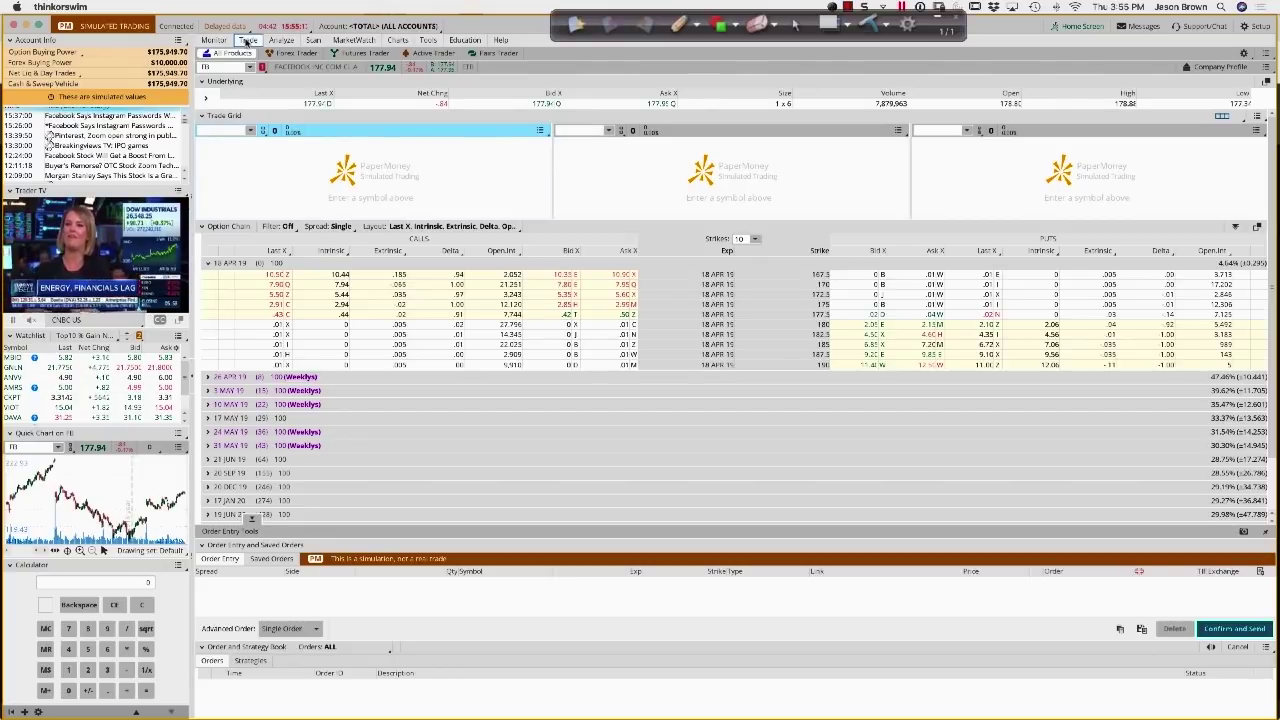
pyautogui.click(226, 67)
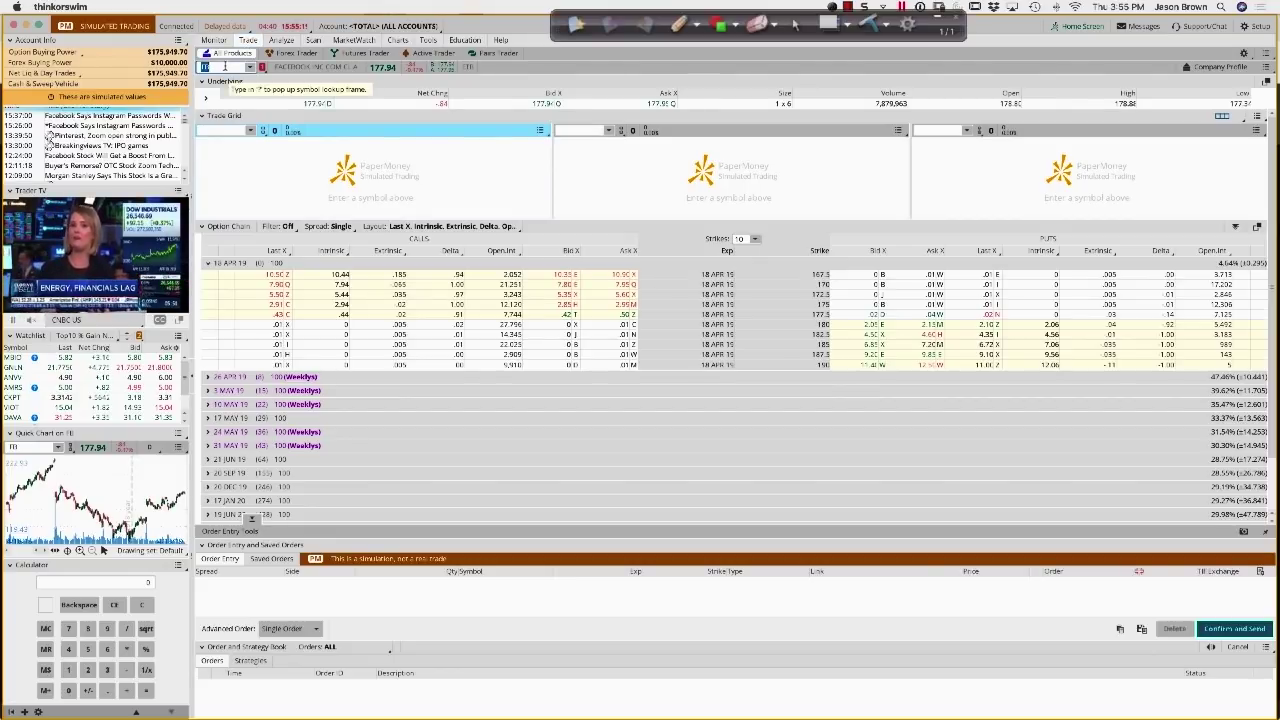
pyautogui.write('AAPL')
pyautogui.press('Return')
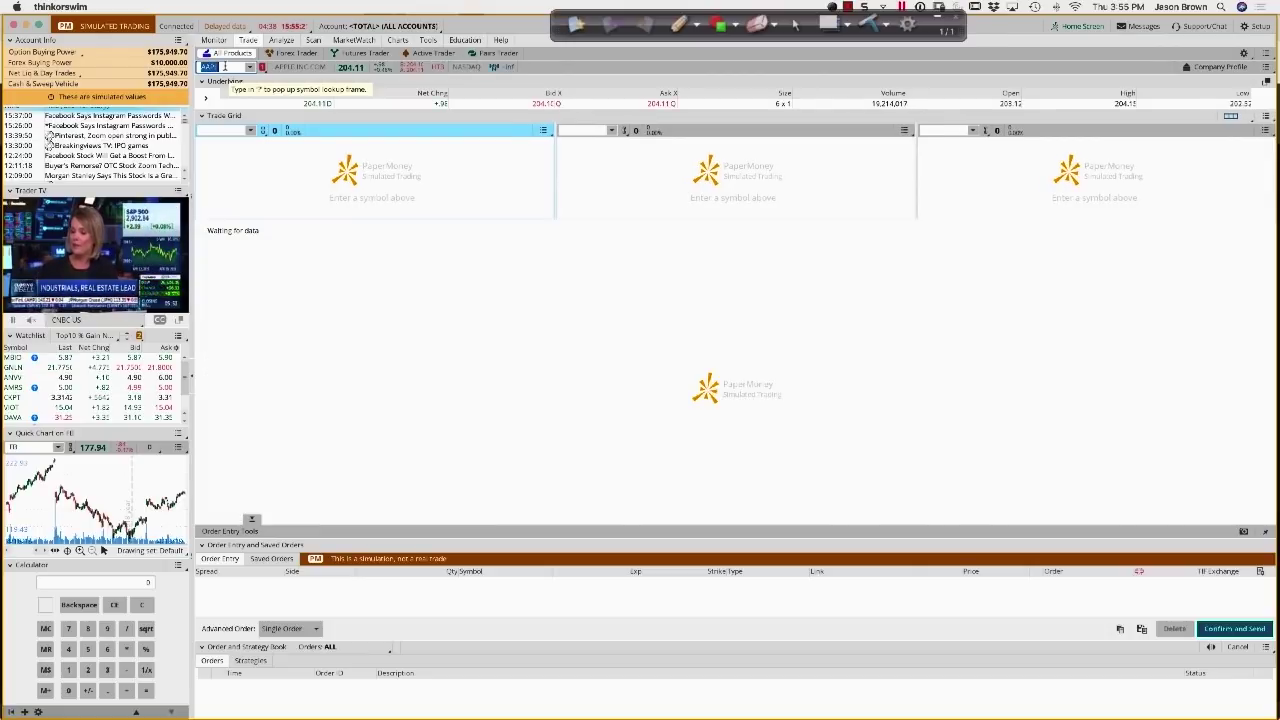
pyautogui.write('FB')
pyautogui.press('Return')
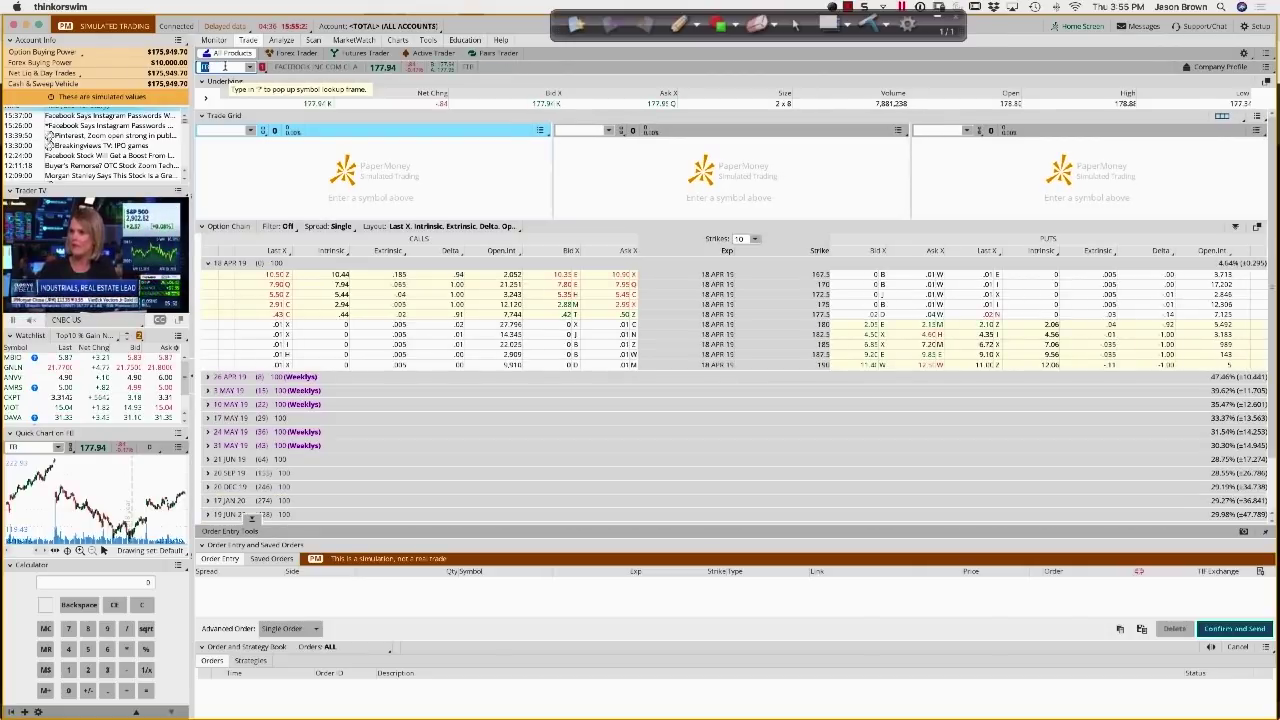
# - Briefly expand the Underlying details, and collapse the Trade Grid and Option Chain sections
pyautogui.click(207, 98)
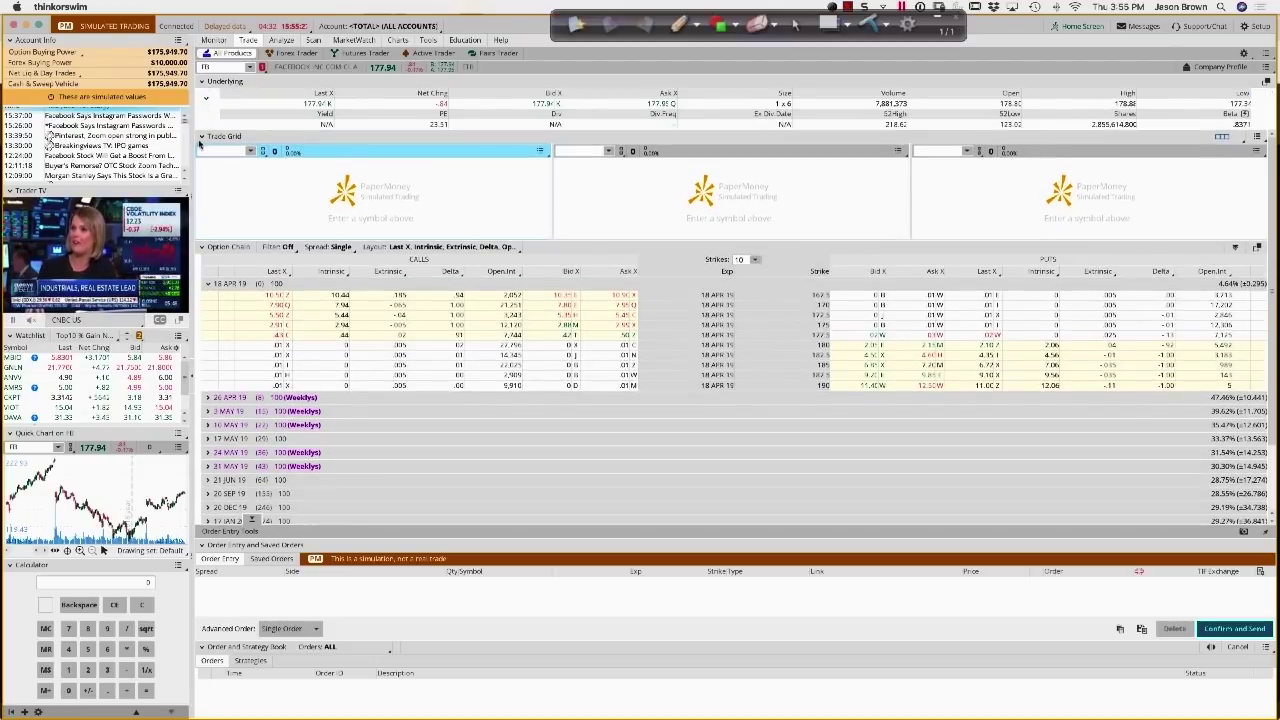
pyautogui.click(201, 138)
pyautogui.click(207, 100)
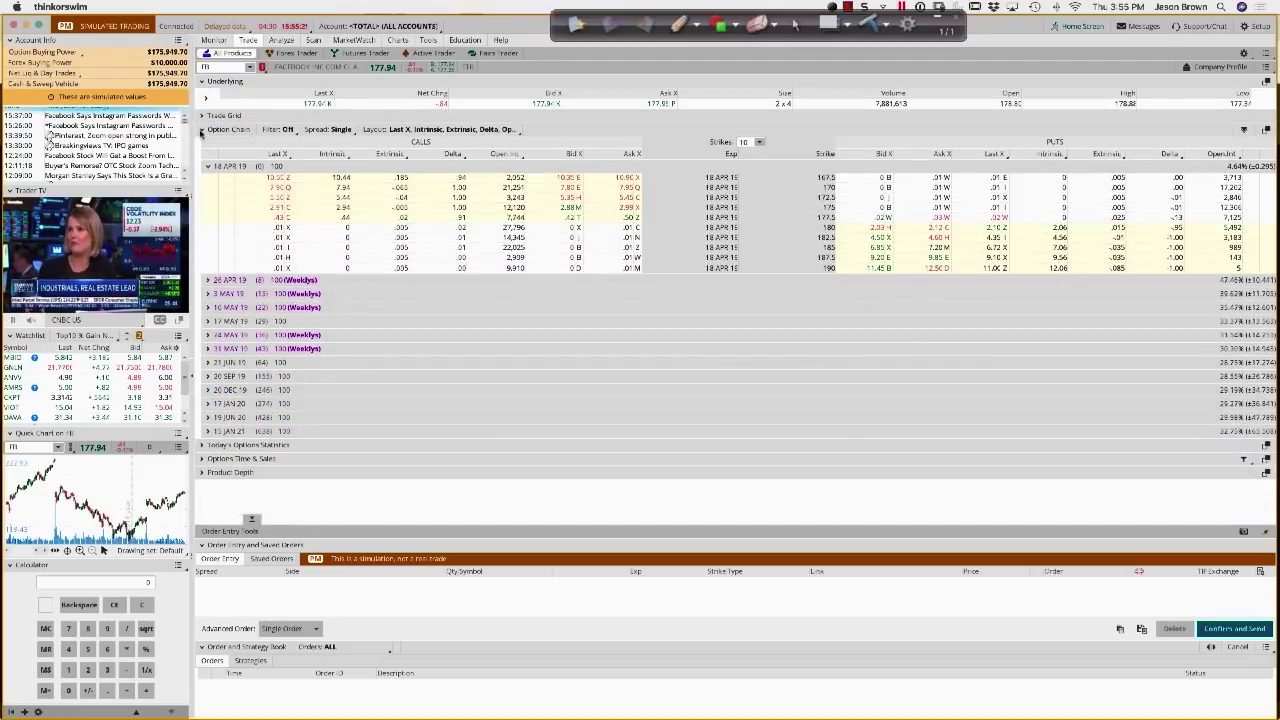
pyautogui.click(201, 129)
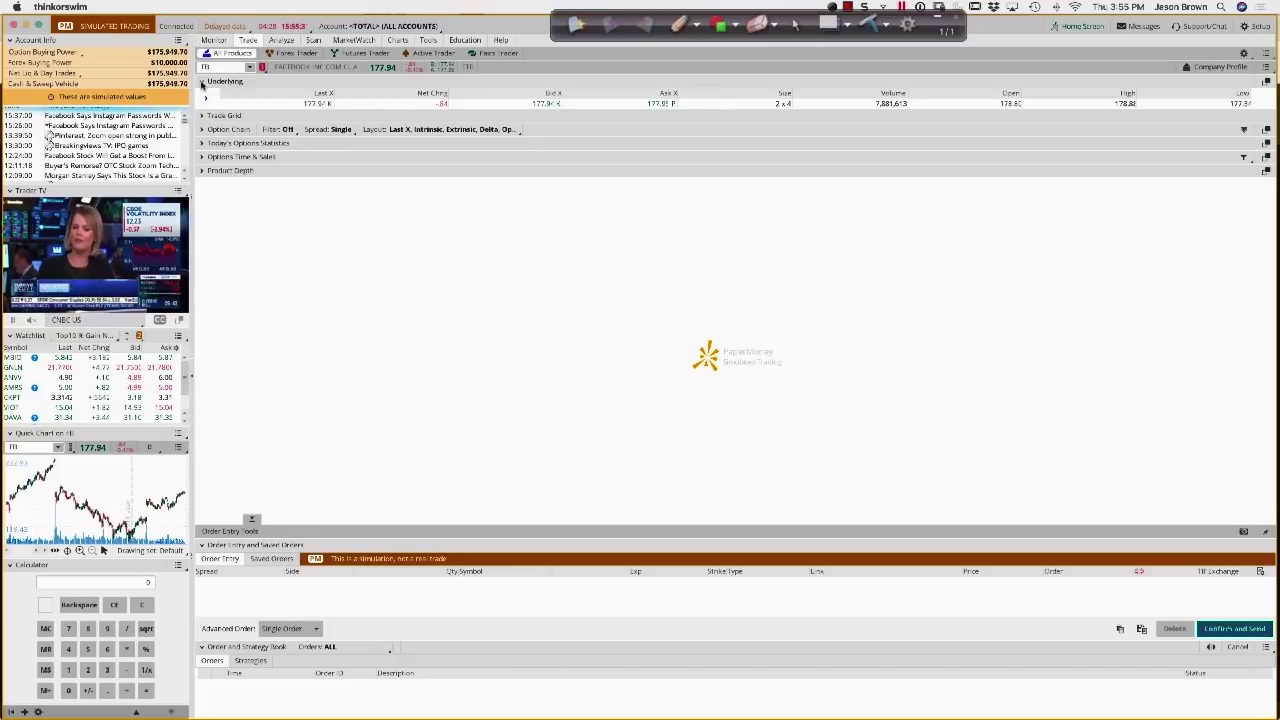
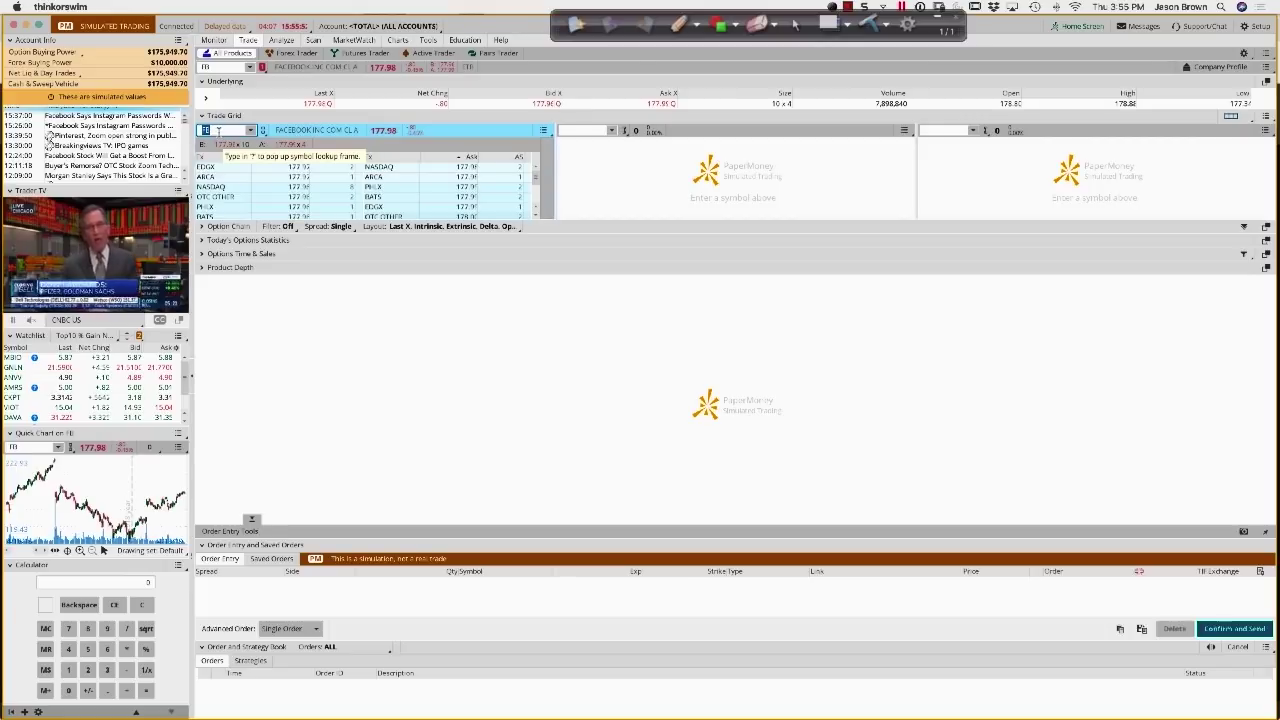
# - Mark the FB exchange column and top bid sizes in the Trade Grid in red ink, and clear the annotations
pyautogui.click(679, 22)
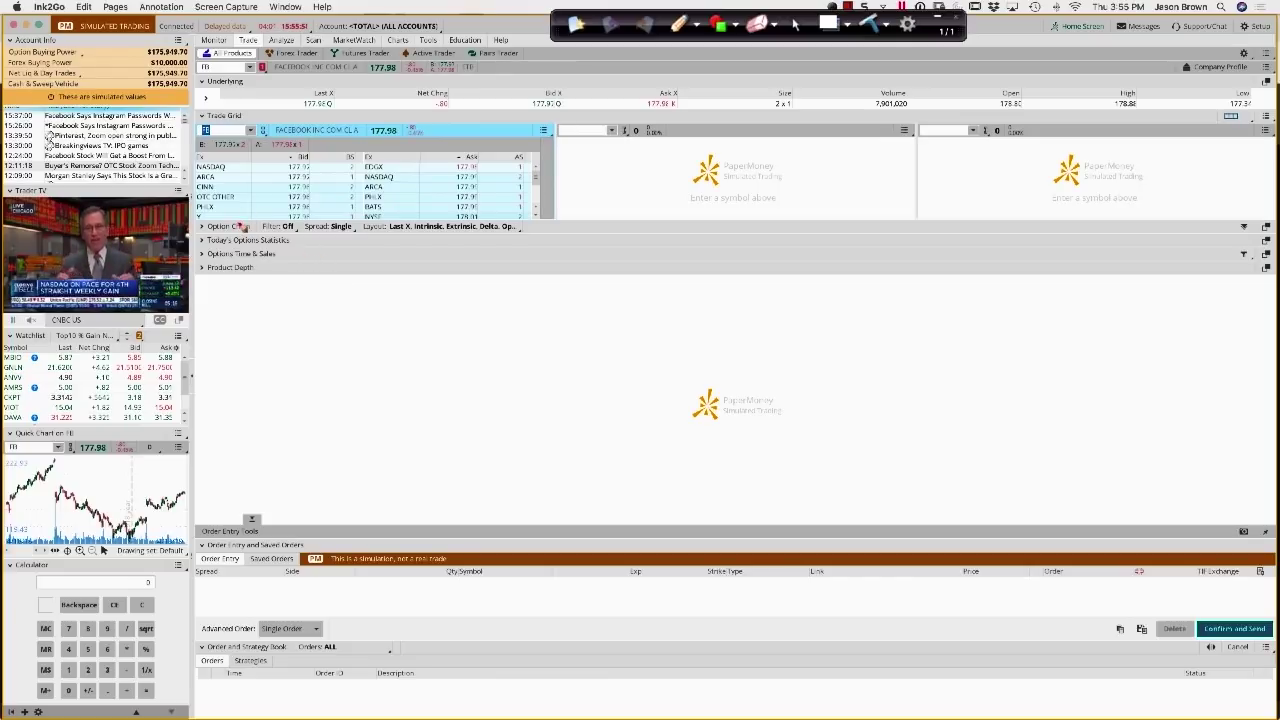
pyautogui.moveTo(222, 155)
pyautogui.mouseDown()
pyautogui.moveTo(191, 158)
pyautogui.moveTo(191, 205)
pyautogui.moveTo(228, 224)
pyautogui.moveTo(256, 212)
pyautogui.moveTo(250, 158)
pyautogui.moveTo(234, 163)
pyautogui.mouseUp()
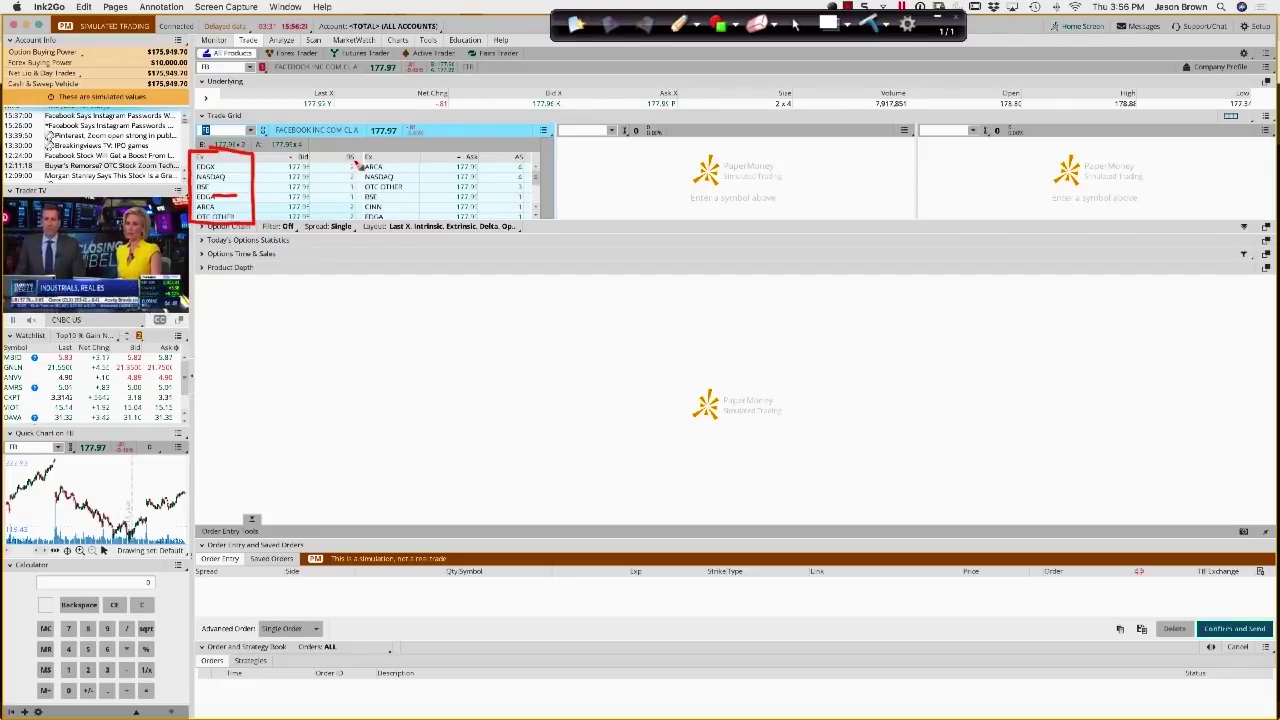
pyautogui.moveTo(330, 169); pyautogui.dragTo(350, 174)
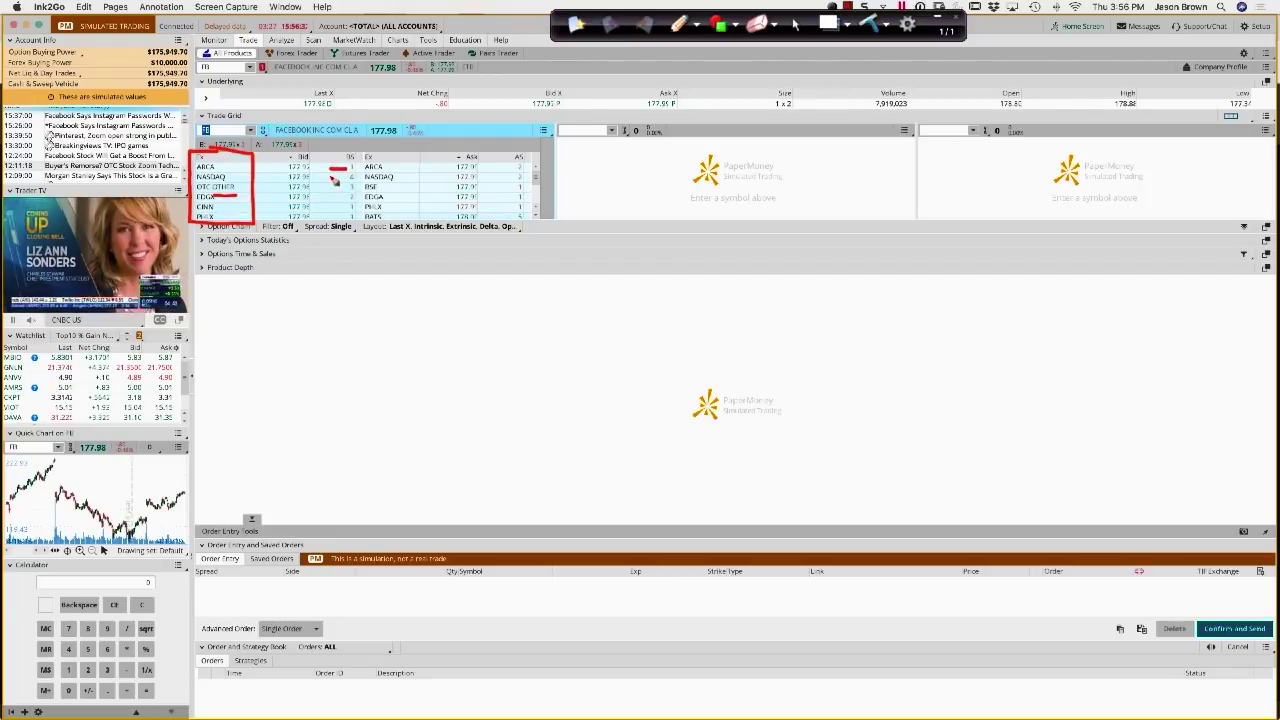
pyautogui.moveTo(331, 187); pyautogui.dragTo(347, 186)
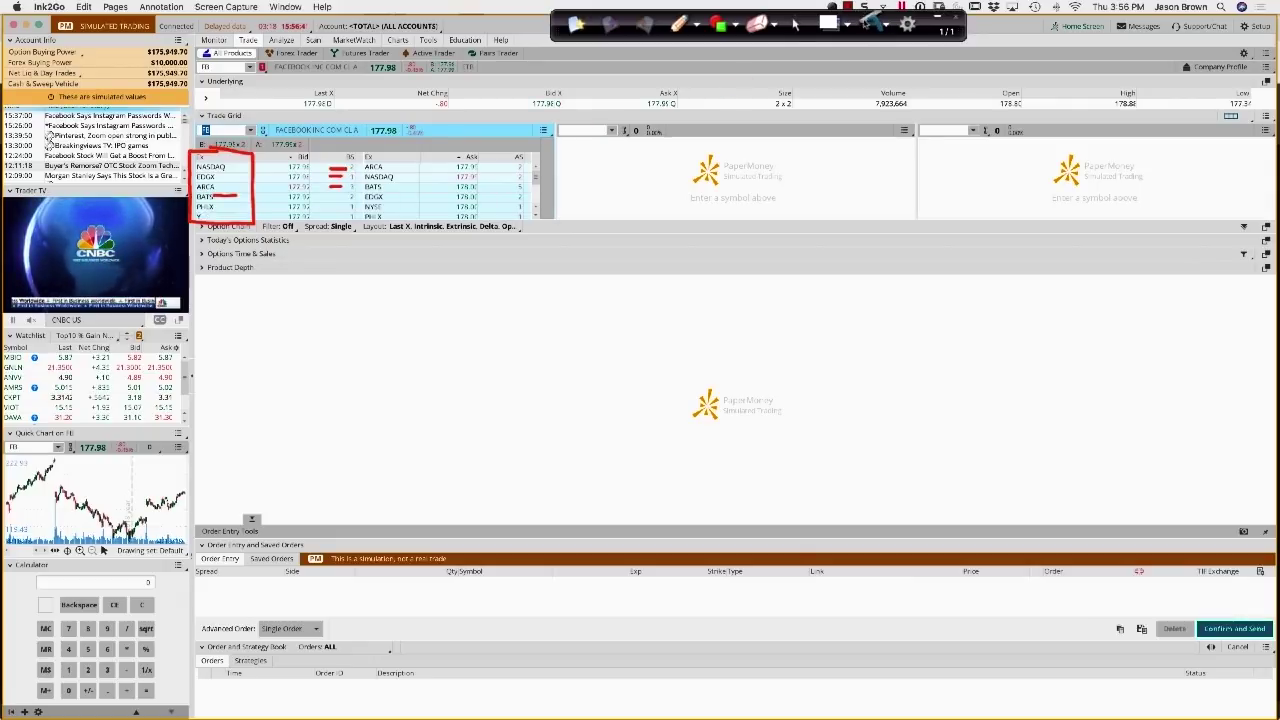
pyautogui.click(870, 22)
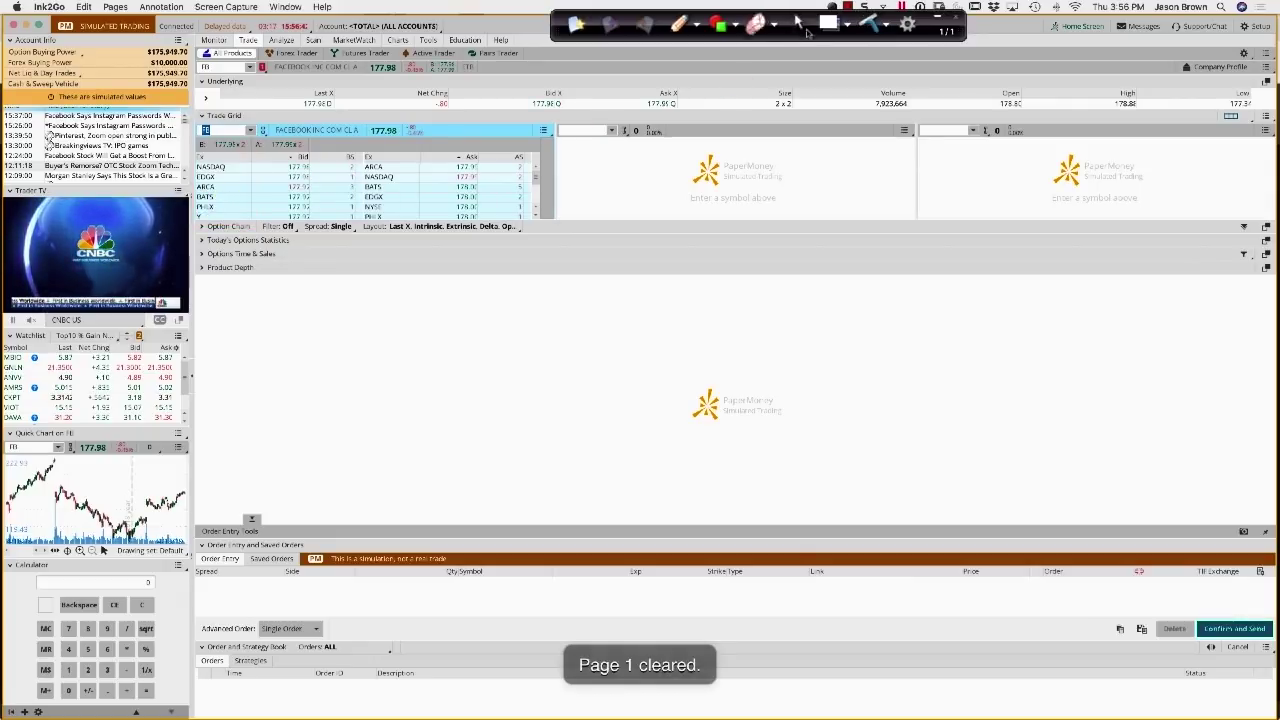
pyautogui.click(797, 22)
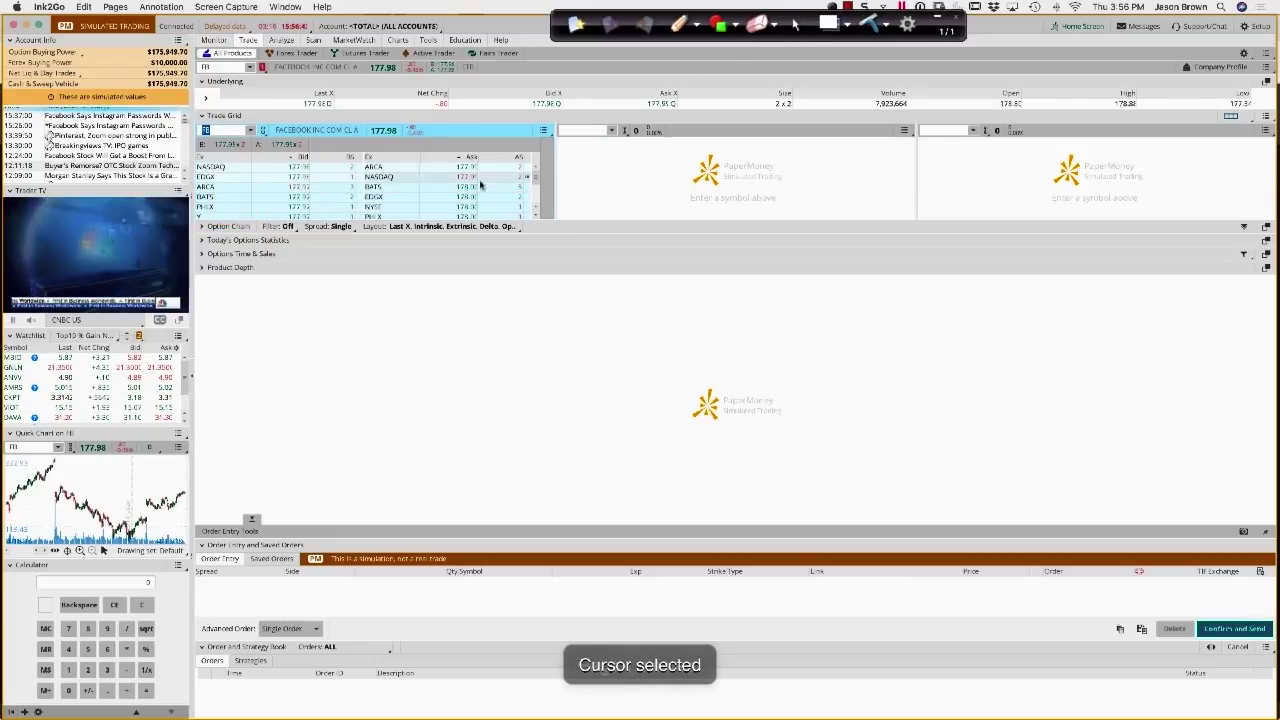
# - Load AAPL in the second Trade Grid cell and PINS in the third
pyautogui.click(535, 187)
pyautogui.moveTo(535, 187); pyautogui.dragTo(530, 173)
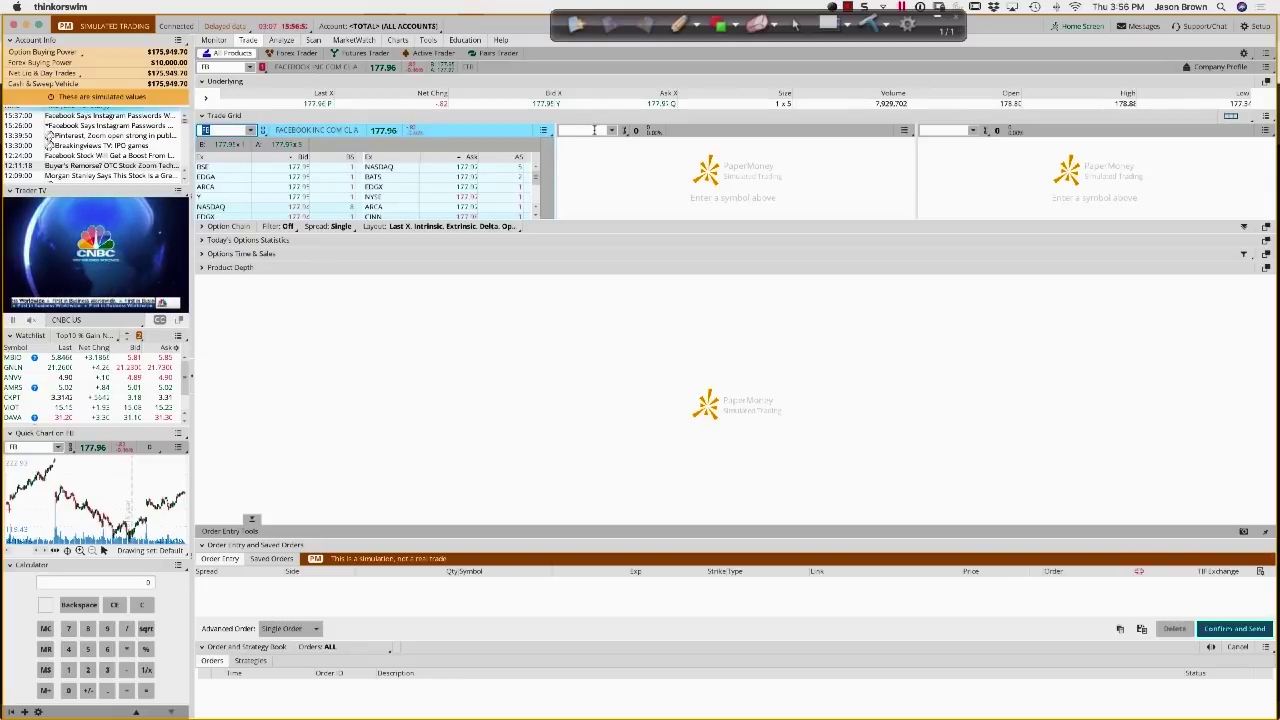
pyautogui.click(591, 132)
pyautogui.write('AAPL')
pyautogui.press('Return')
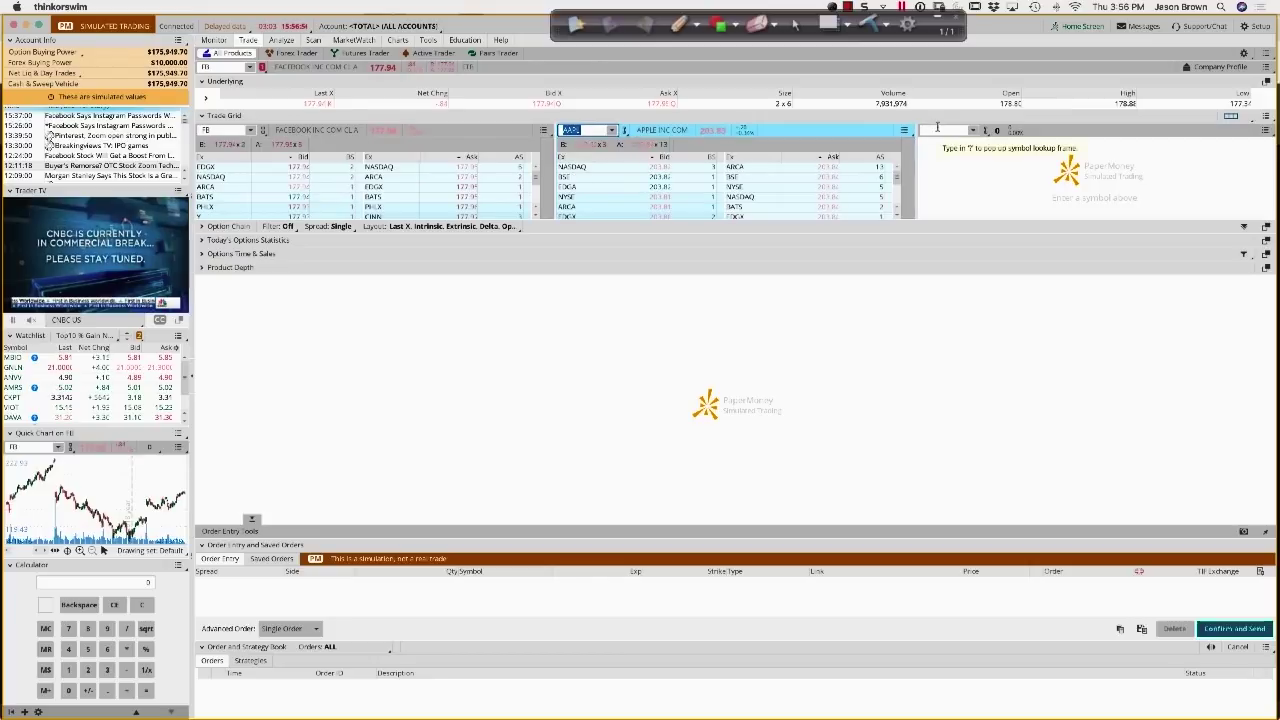
pyautogui.click(937, 130)
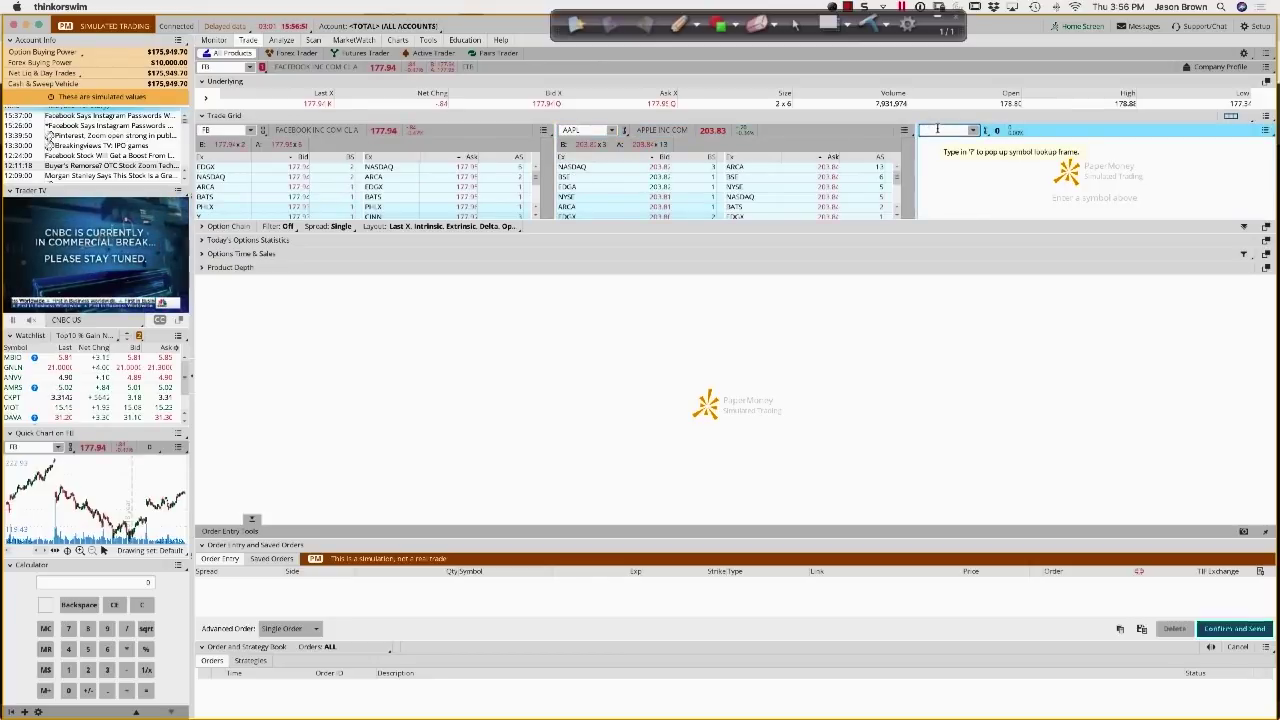
pyautogui.write('PINS')
pyautogui.press('Return')
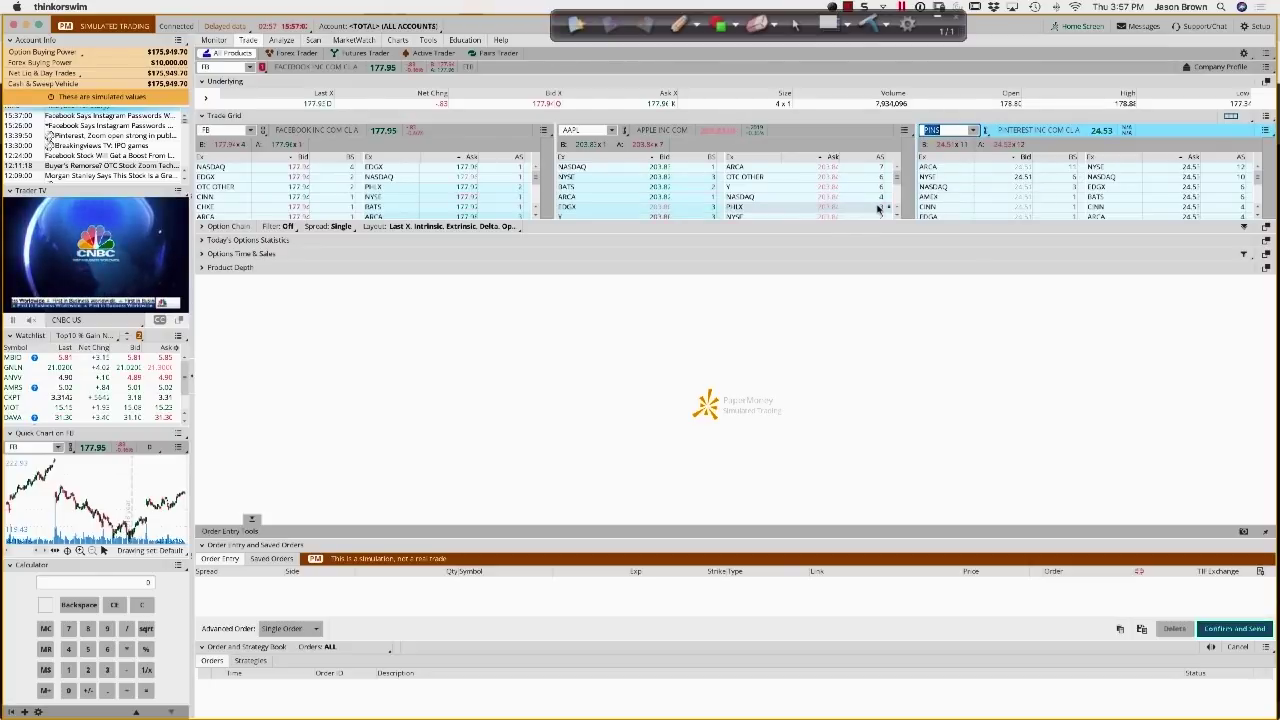
# - Expand the Option Chain, mark its expiration, strike, Calls and Puts areas in red ink, and clear the annotations
pyautogui.click(201, 227)
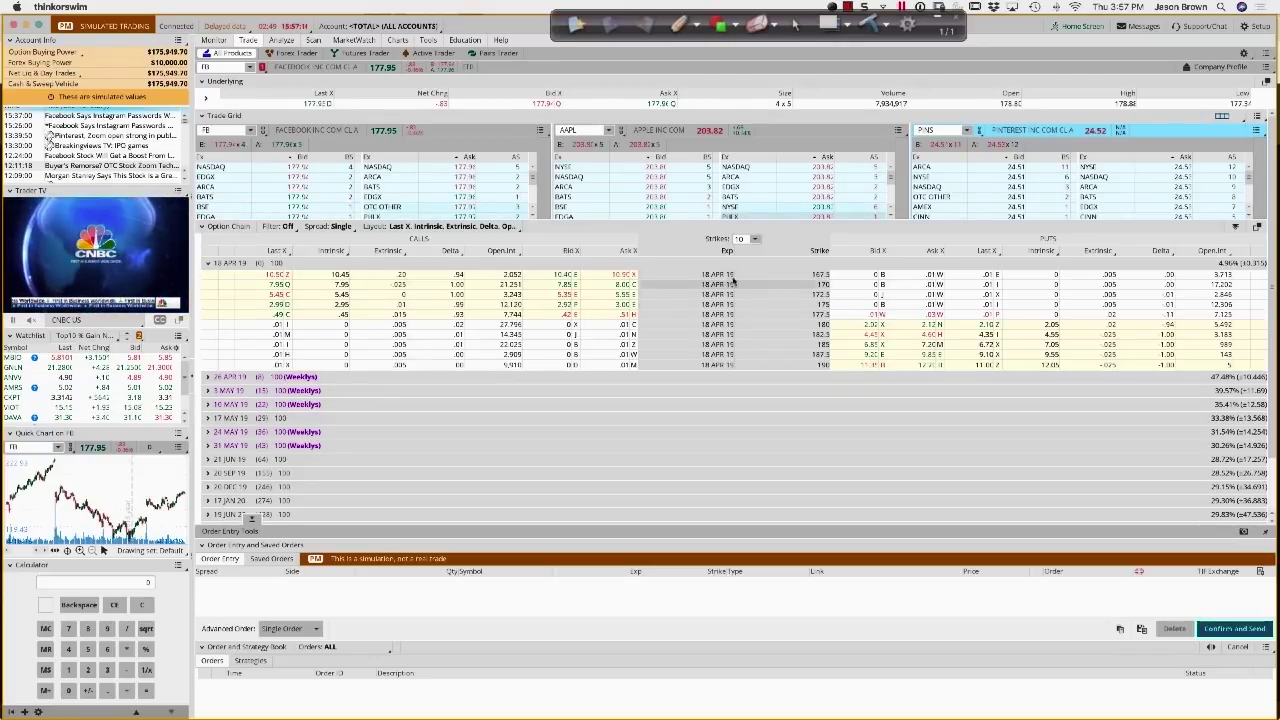
pyautogui.click(678, 22)
pyautogui.moveTo(717, 265)
pyautogui.mouseDown()
pyautogui.moveTo(692, 262)
pyautogui.moveTo(686, 356)
pyautogui.moveTo(698, 378)
pyautogui.moveTo(752, 306)
pyautogui.moveTo(712, 258)
pyautogui.mouseUp()
pyautogui.moveTo(801, 259)
pyautogui.mouseDown()
pyautogui.moveTo(799, 305)
pyautogui.moveTo(828, 376)
pyautogui.moveTo(846, 337)
pyautogui.moveTo(838, 264)
pyautogui.moveTo(812, 265)
pyautogui.mouseUp()
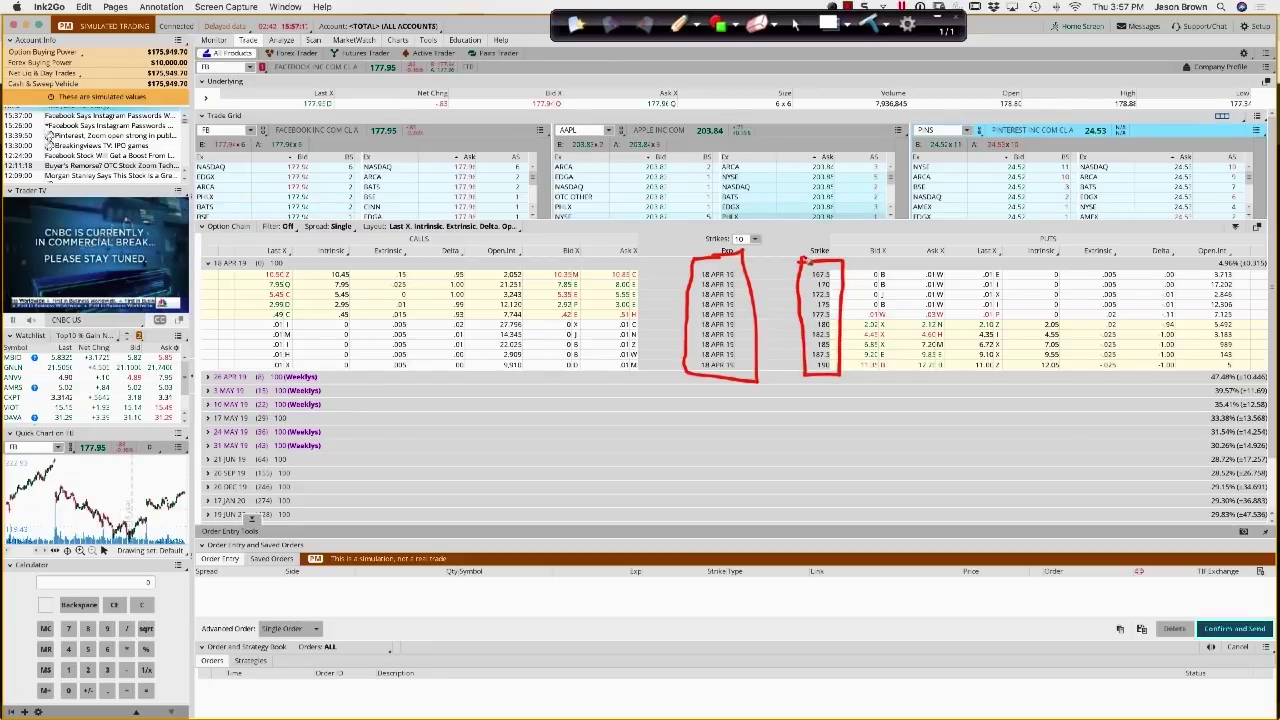
pyautogui.moveTo(420, 238)
pyautogui.mouseDown()
pyautogui.moveTo(430, 230)
pyautogui.moveTo(398, 244)
pyautogui.moveTo(446, 249)
pyautogui.mouseUp()
pyautogui.moveTo(1068, 241)
pyautogui.mouseDown()
pyautogui.moveTo(1026, 240)
pyautogui.moveTo(1068, 234)
pyautogui.mouseUp()
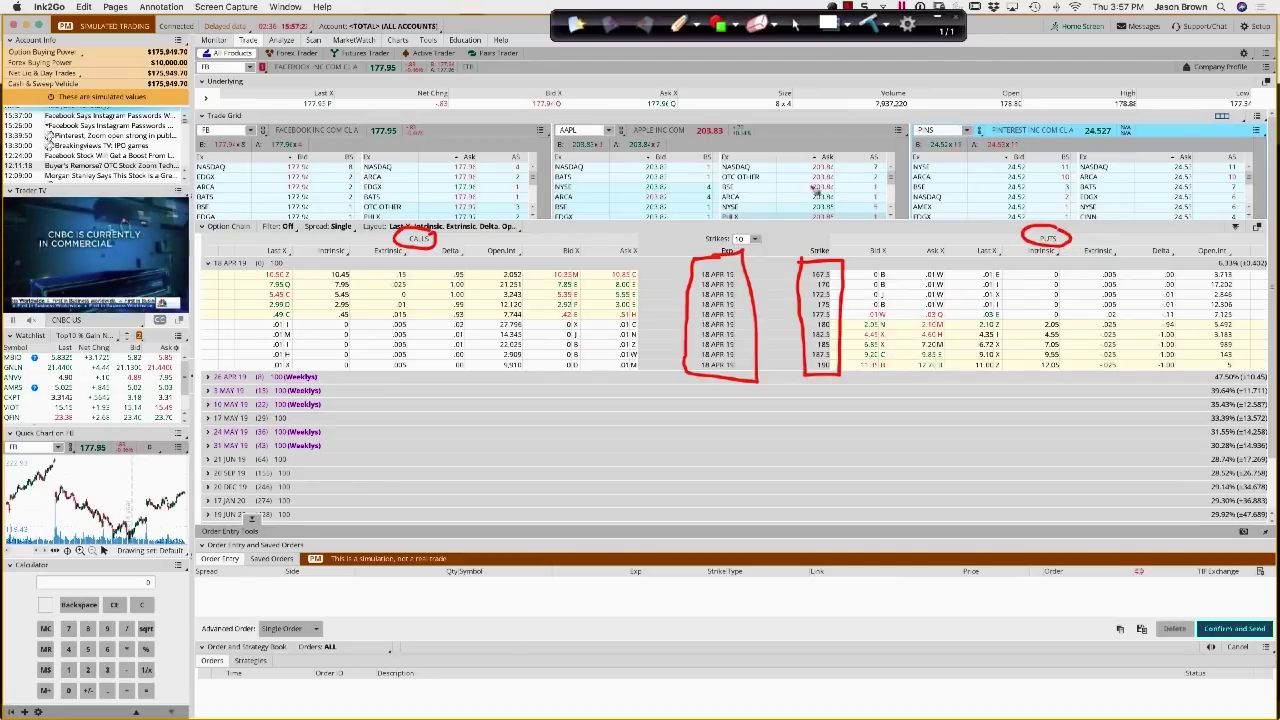
pyautogui.moveTo(210, 358)
pyautogui.mouseDown()
pyautogui.moveTo(206, 528)
pyautogui.moveTo(280, 533)
pyautogui.moveTo(258, 528)
pyautogui.moveTo(250, 372)
pyautogui.moveTo(206, 364)
pyautogui.mouseUp()
pyautogui.click(868, 22)
pyautogui.click(797, 22)
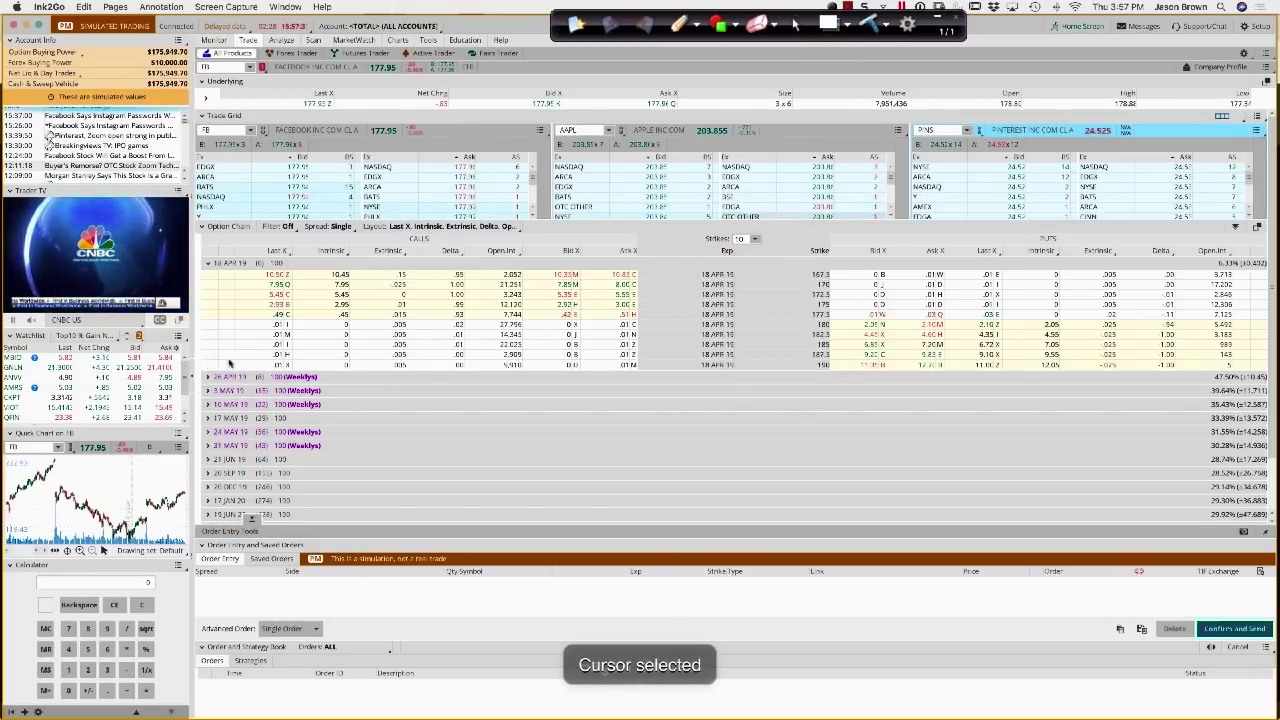
# - Expand the 26 APR 19 weekly expiration in the Option Chain
pyautogui.click(209, 377)
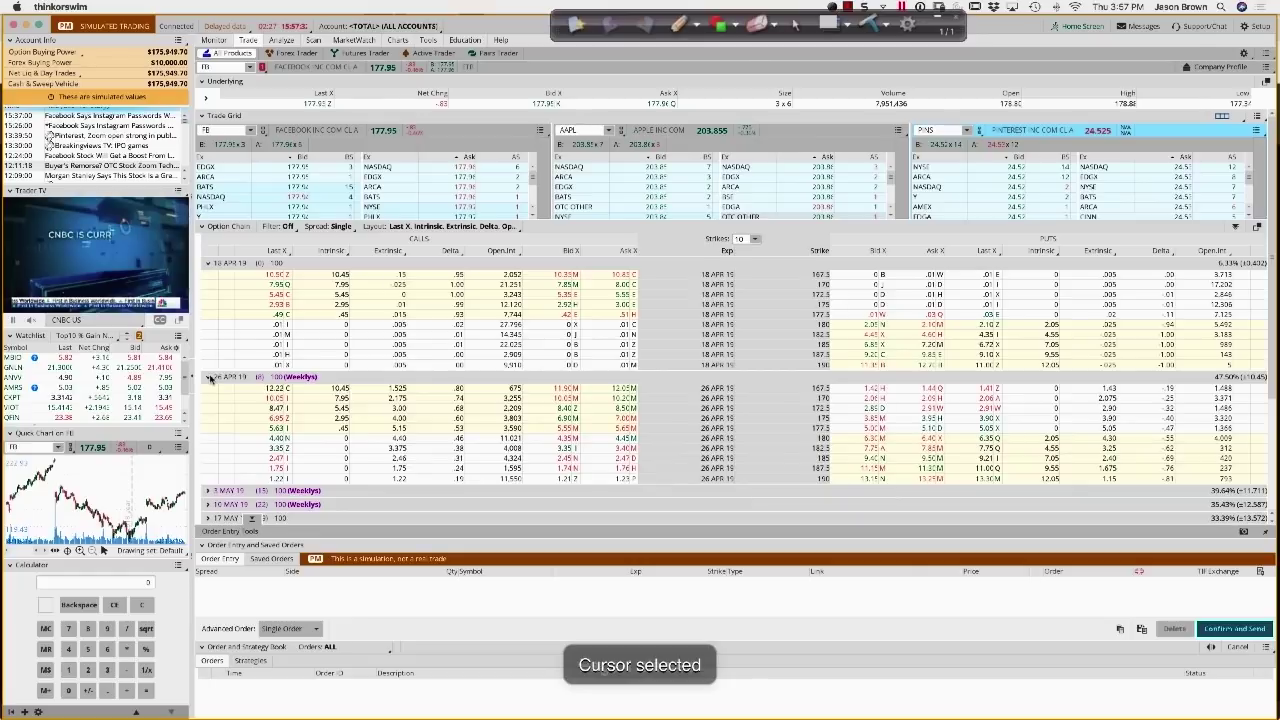
# - Expand the 3 MAY 19 weekly and 17 JAN 20 expirations in the Option Chain
pyautogui.click(209, 491)
pyautogui.scroll(-3, 272, 445)
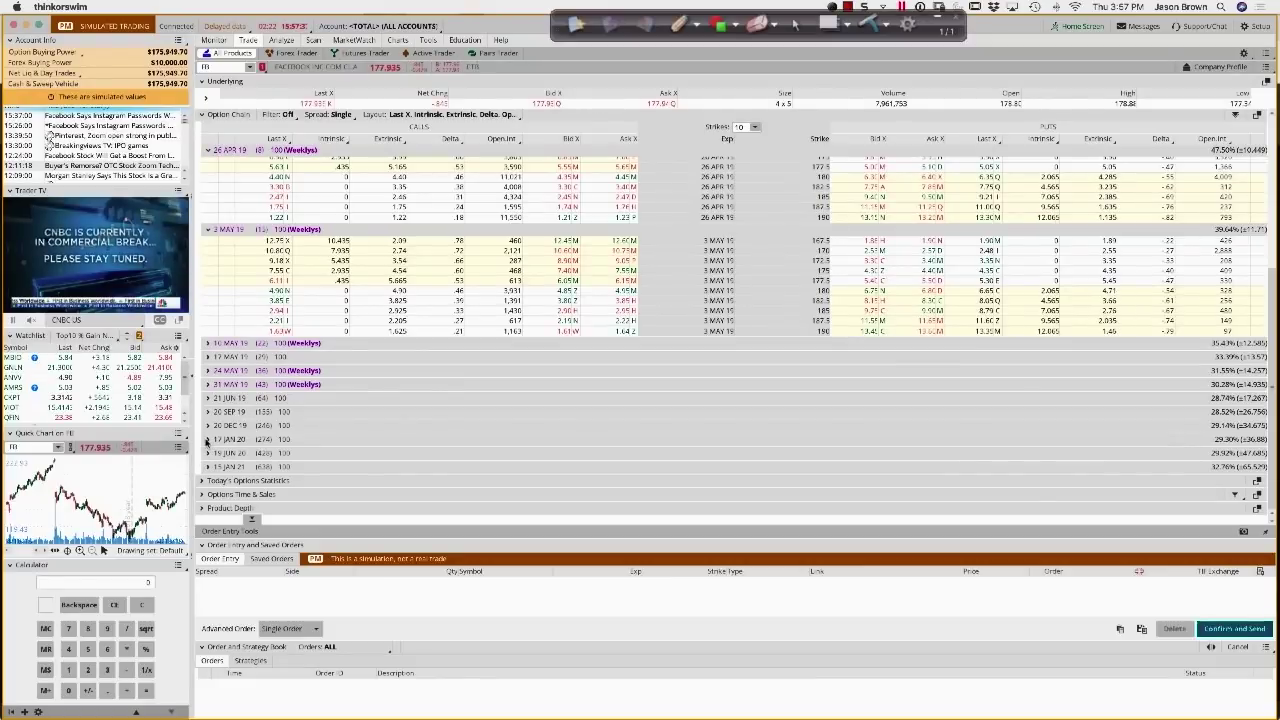
pyautogui.click(208, 439)
pyautogui.scroll(-2, 236, 461)
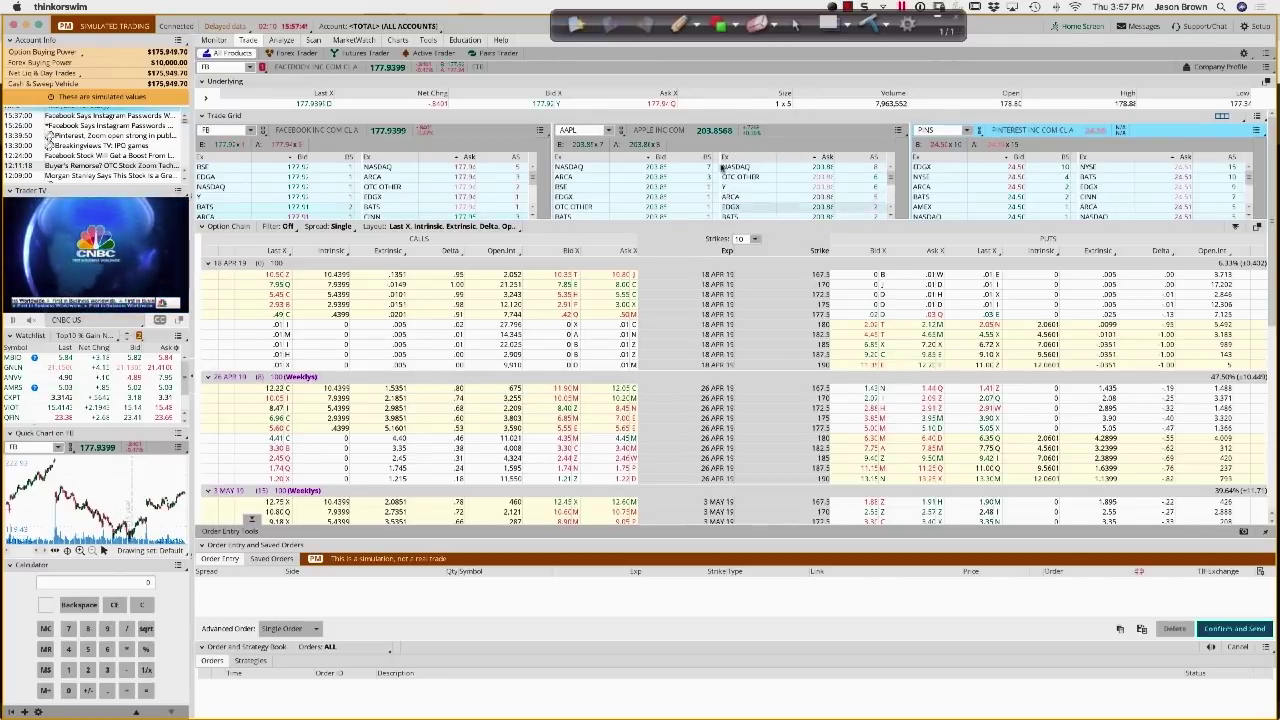
# - Mark the Setup link in red ink, clear the annotation, and return to the normal cursor
pyautogui.click(678, 22)
pyautogui.moveTo(1030, 27)
pyautogui.mouseDown()
pyautogui.moveTo(1238, 28)
pyautogui.moveTo(1226, 36)
pyautogui.mouseUp()
pyautogui.click(872, 30)
pyautogui.click(795, 24)
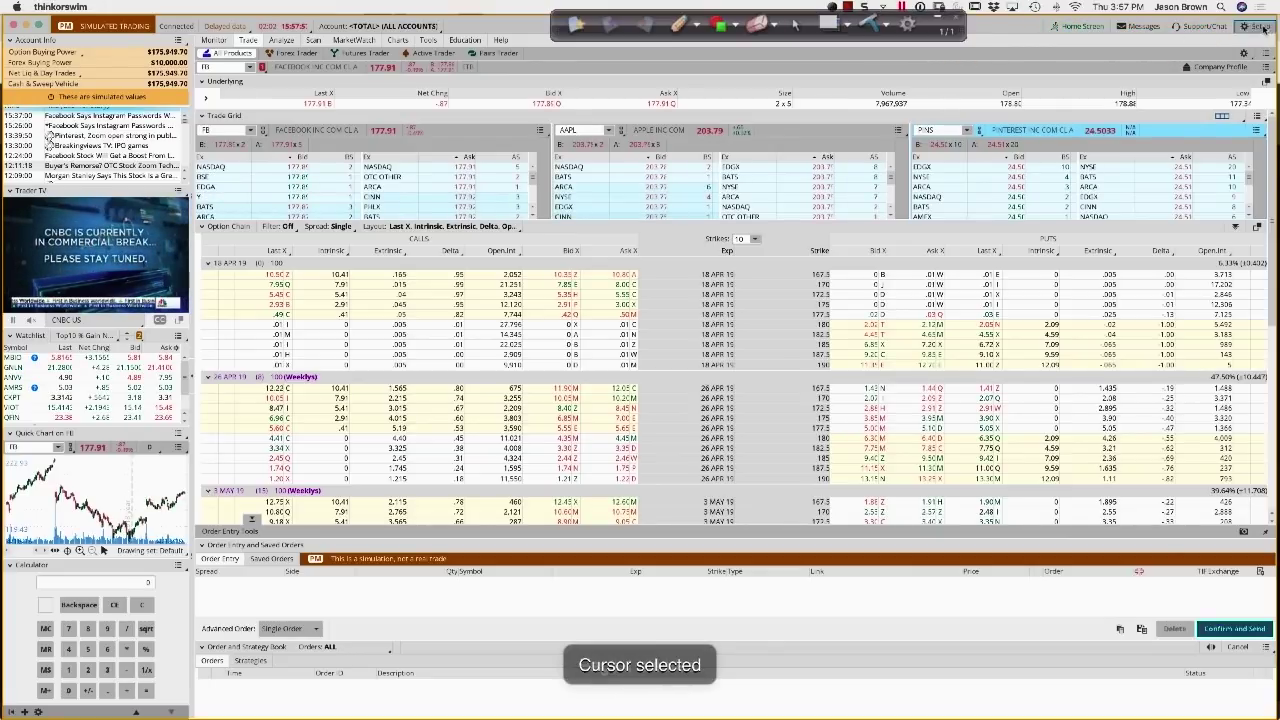
# - Open the application settings, move the dialog to the middle of the workspace, and show its Look and feel options
pyautogui.click(1262, 27)
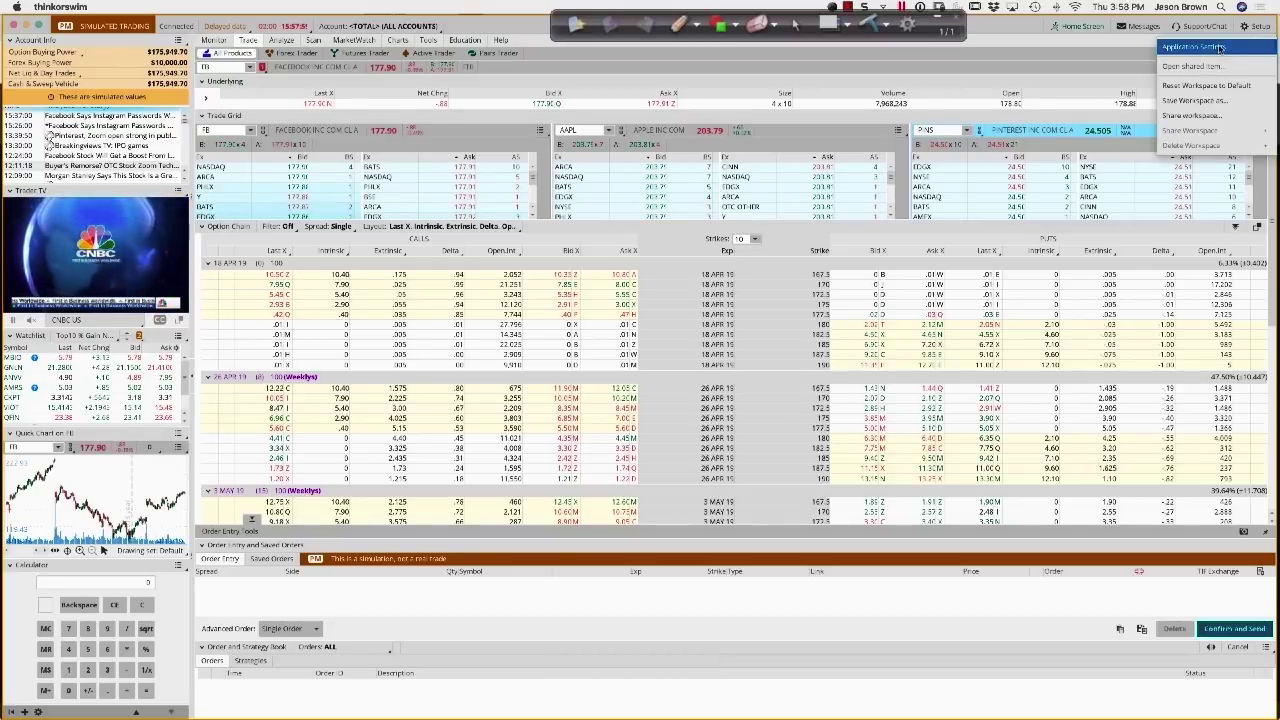
pyautogui.click(1218, 48)
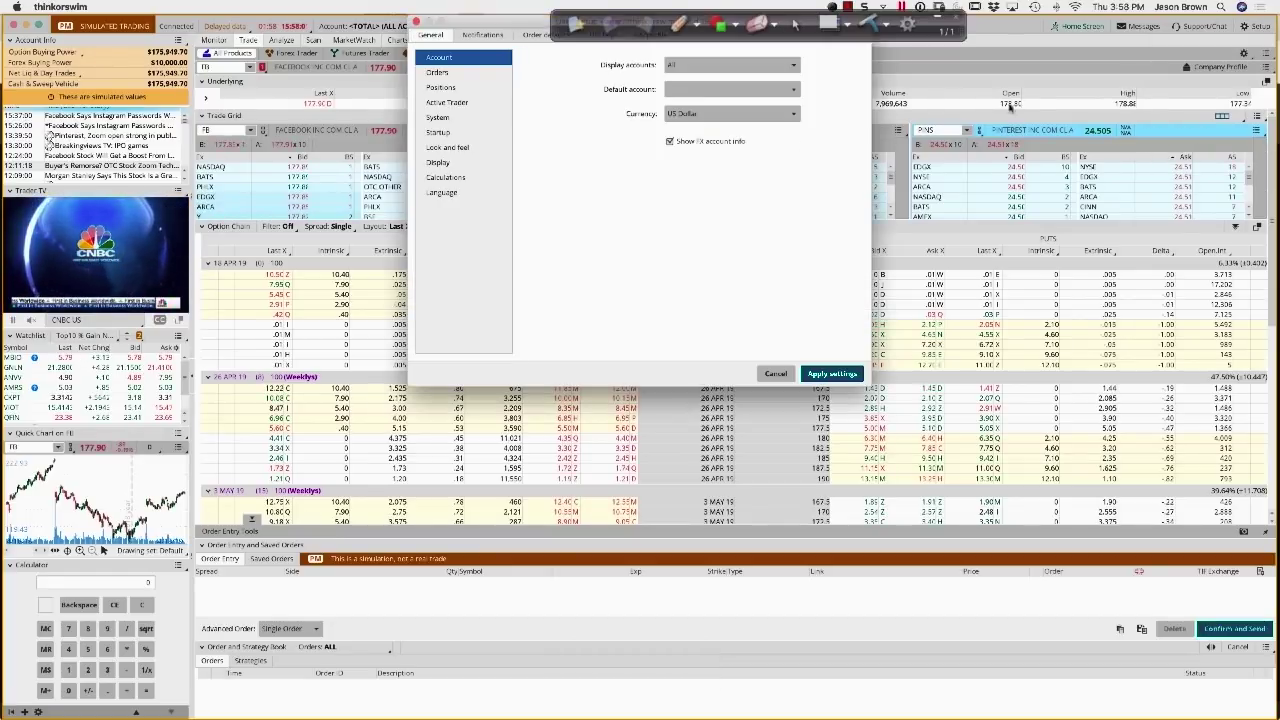
pyautogui.moveTo(503, 24); pyautogui.dragTo(523, 123)
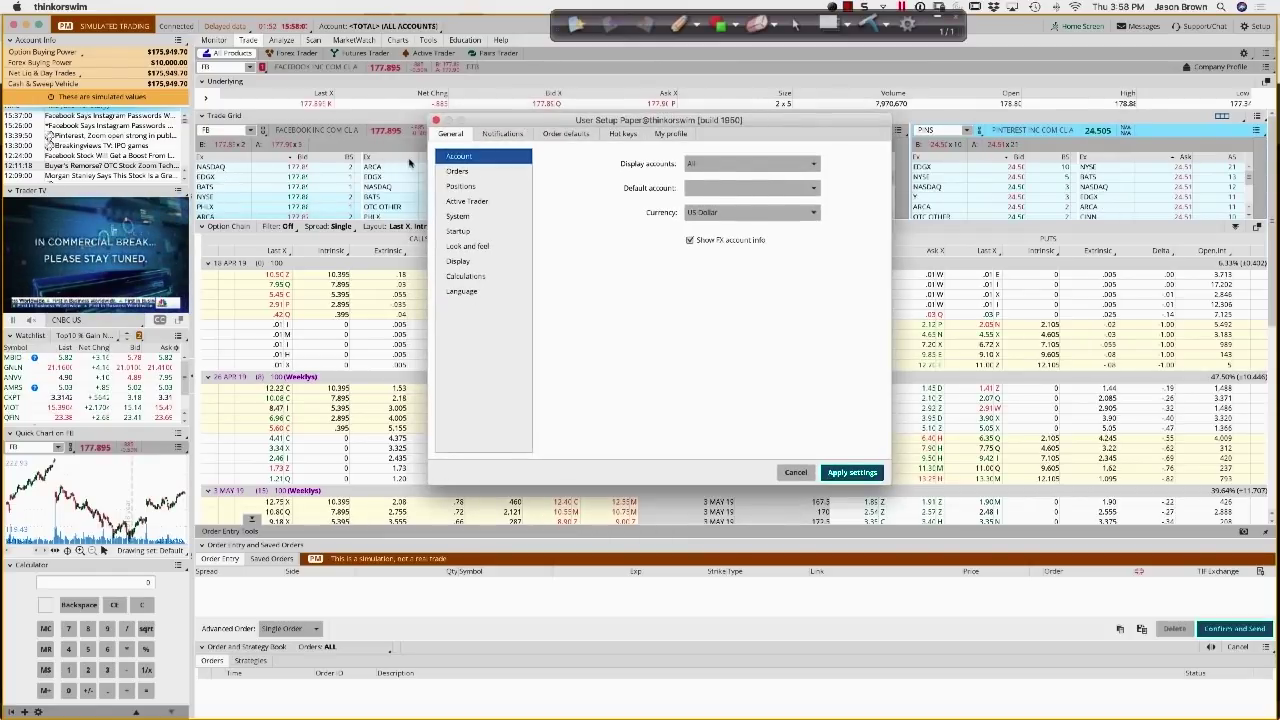
pyautogui.click(477, 248)
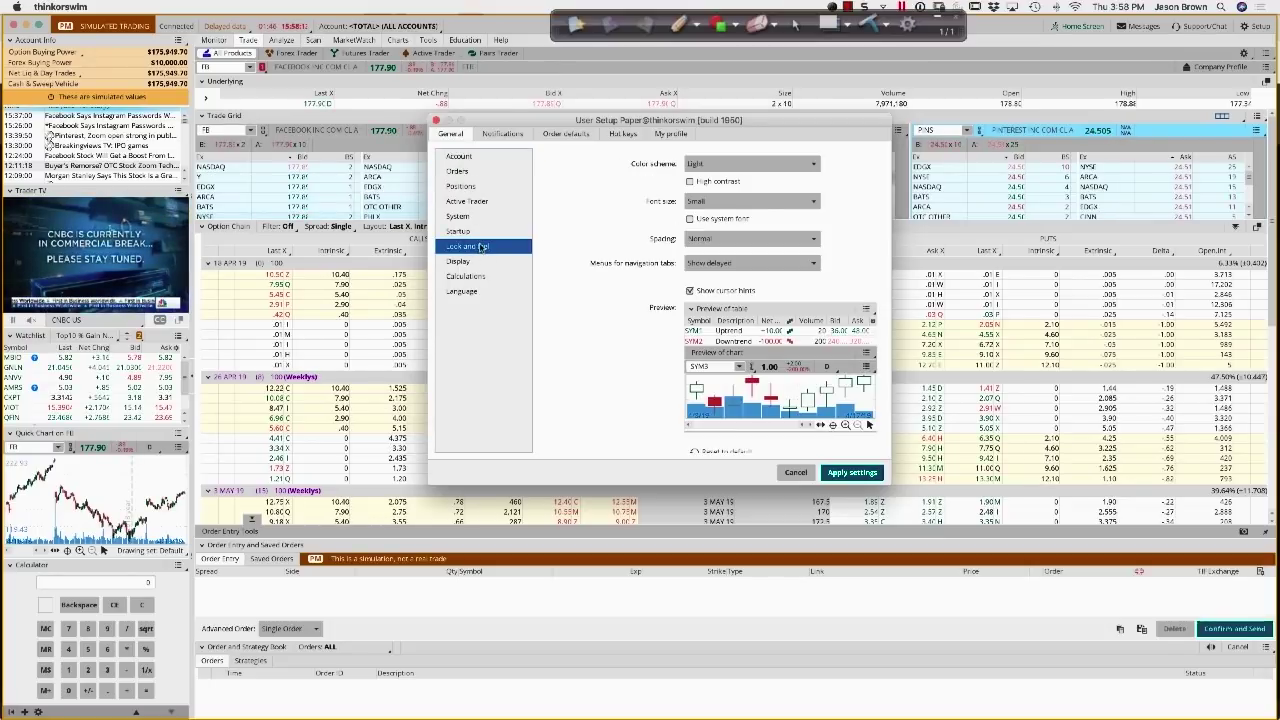
# - Preview the Dark color scheme and set the scheme back to Light
pyautogui.click(750, 164)
pyautogui.click(747, 188)
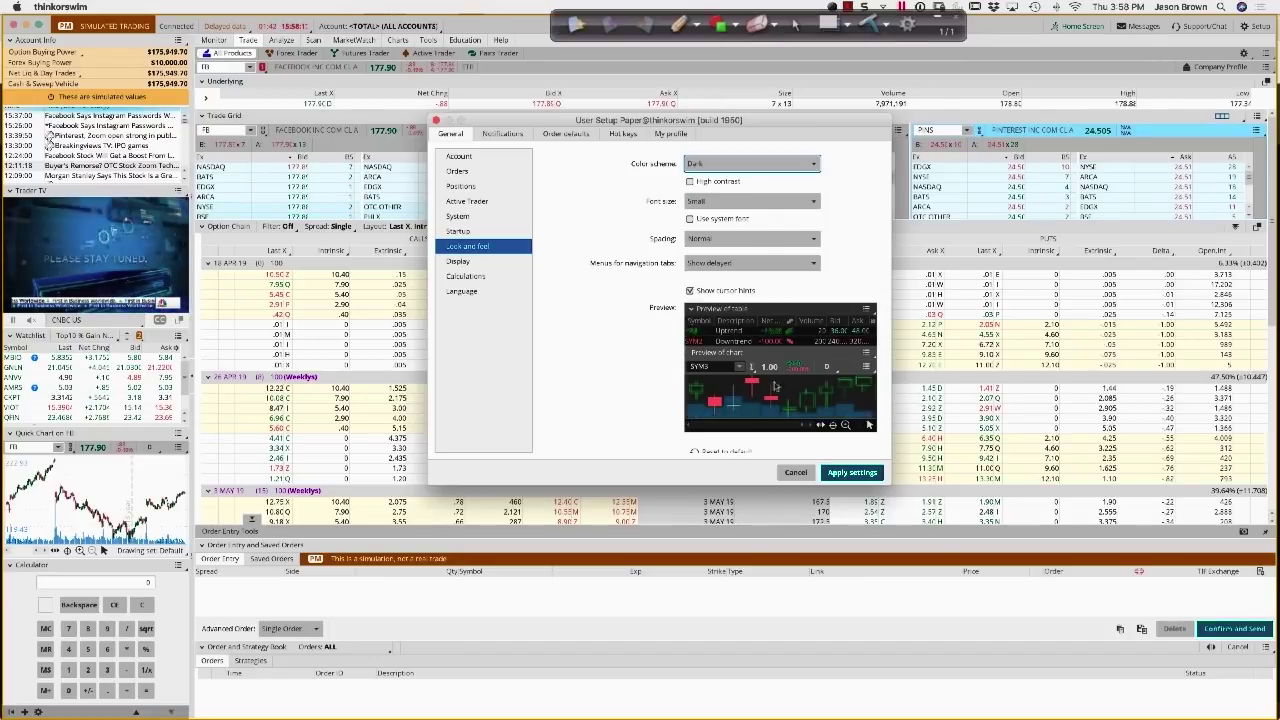
pyautogui.click(750, 164)
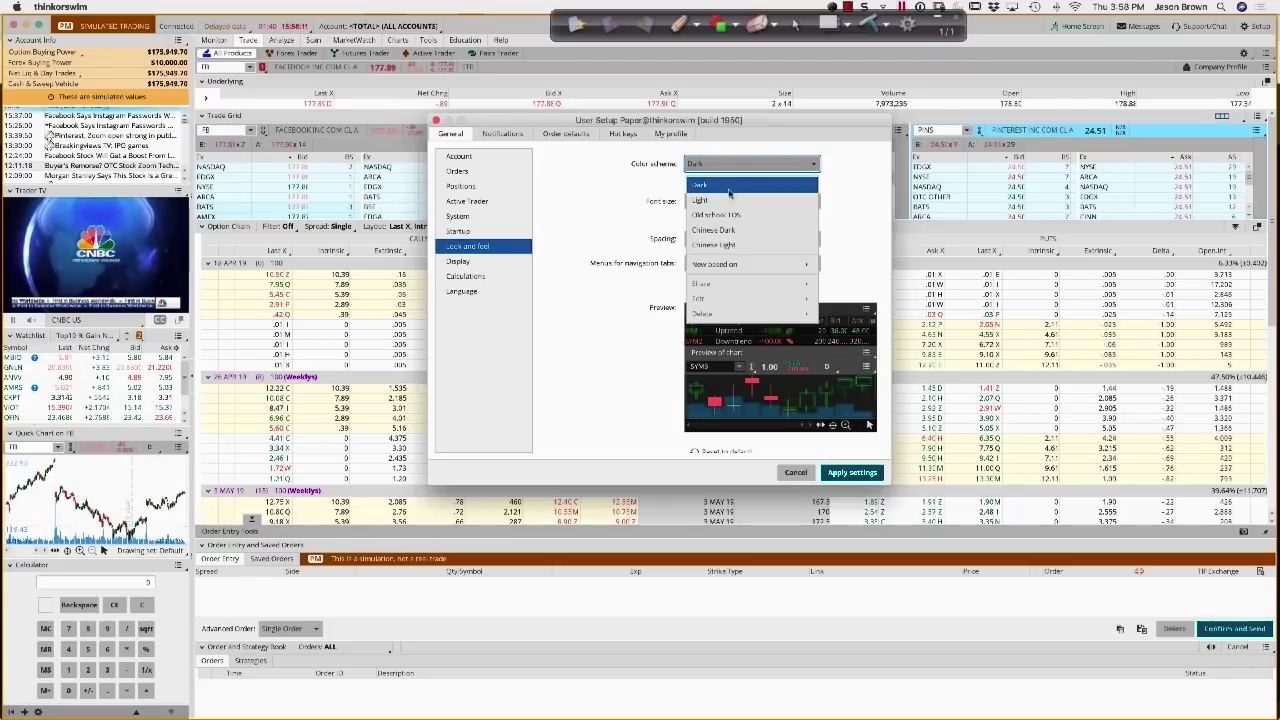
pyautogui.click(729, 201)
# - Set the font size to Large, keep Normal spacing, and apply the settings
pyautogui.click(750, 204)
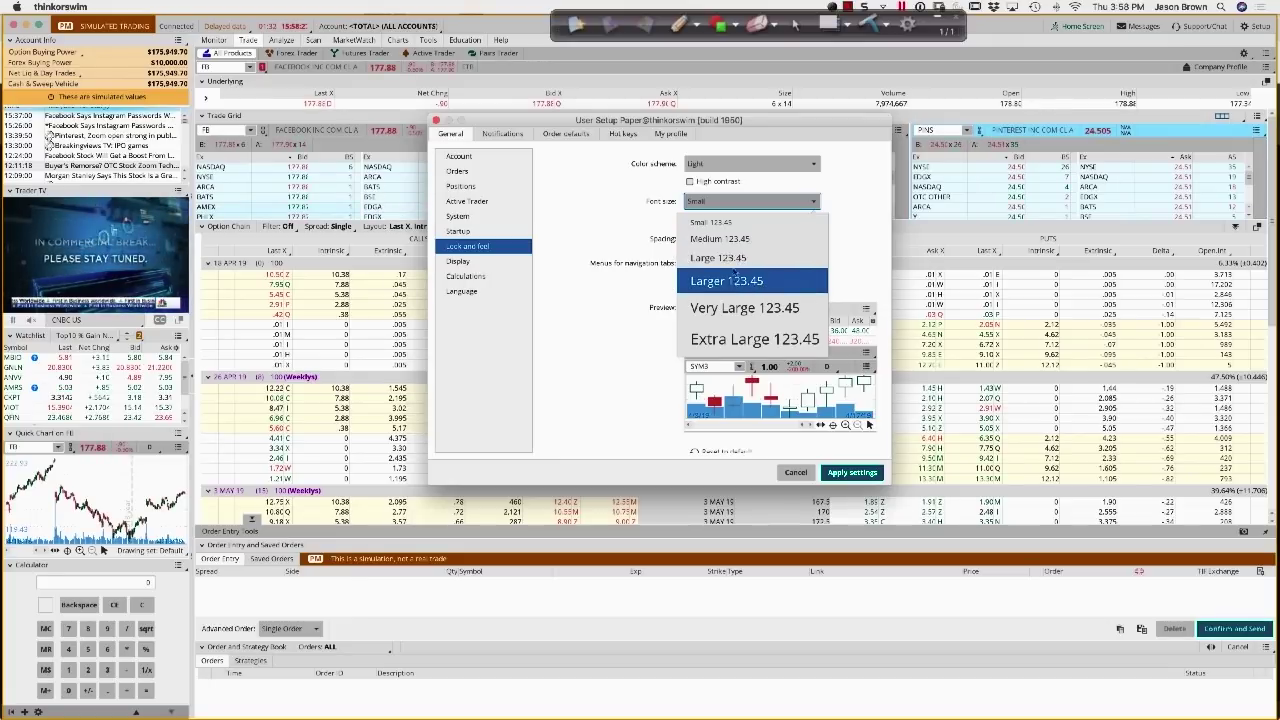
pyautogui.click(735, 258)
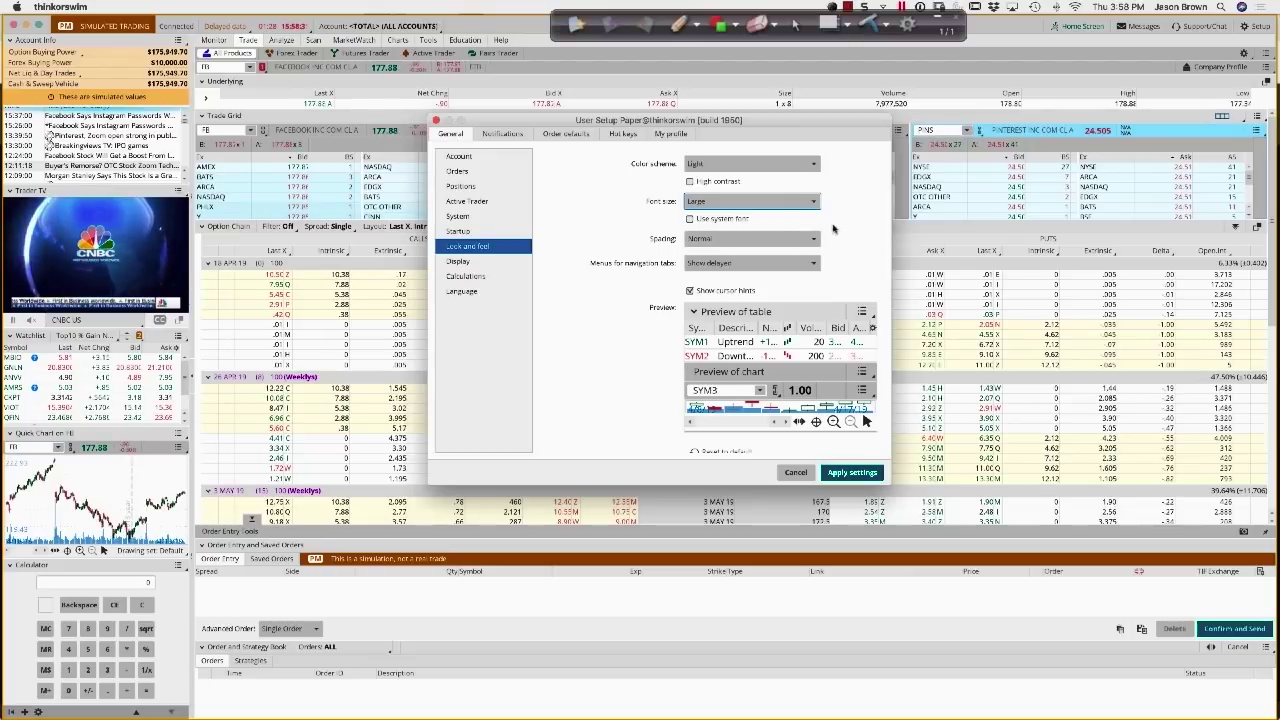
pyautogui.press('Tab')
pyautogui.press('space')
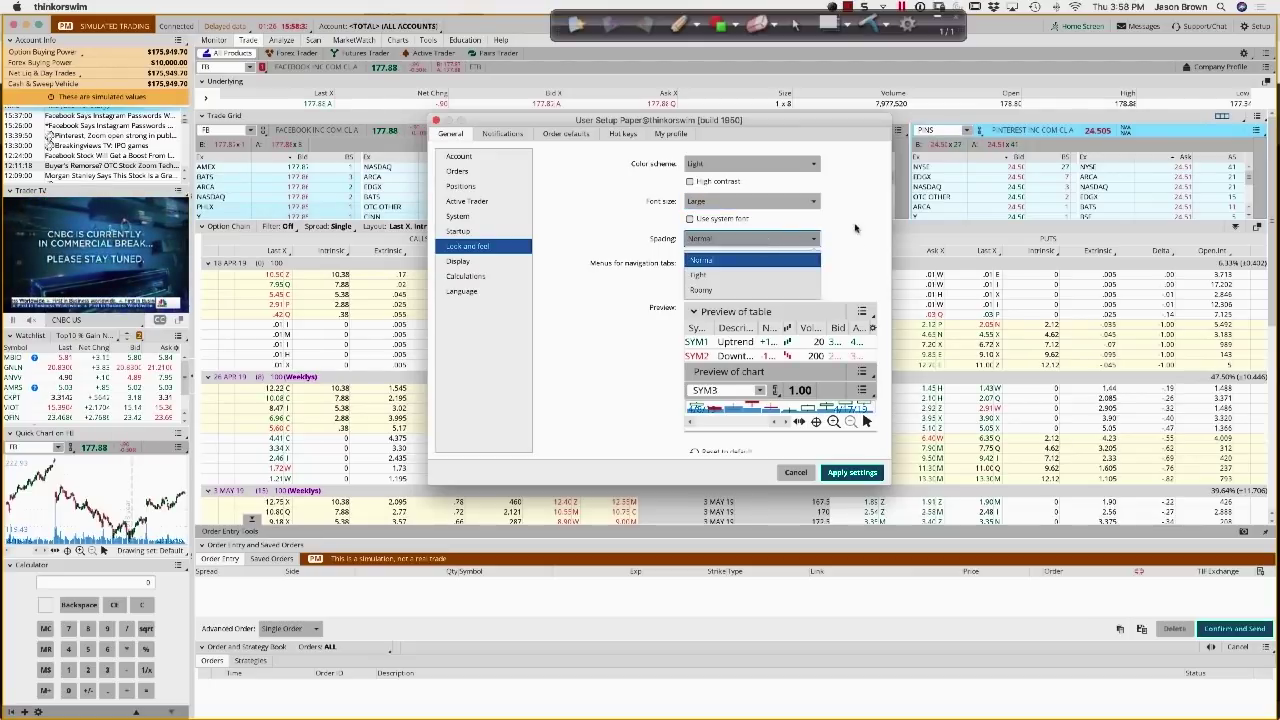
pyautogui.press('Return')
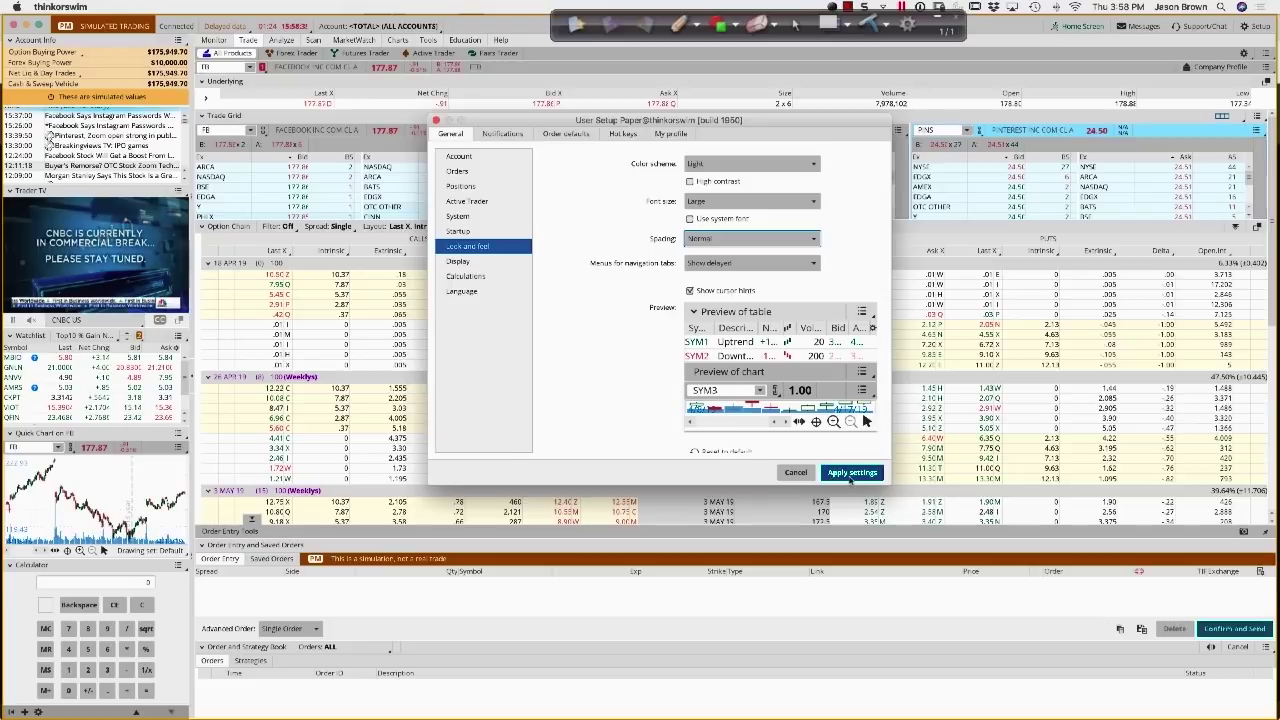
pyautogui.click(849, 473)
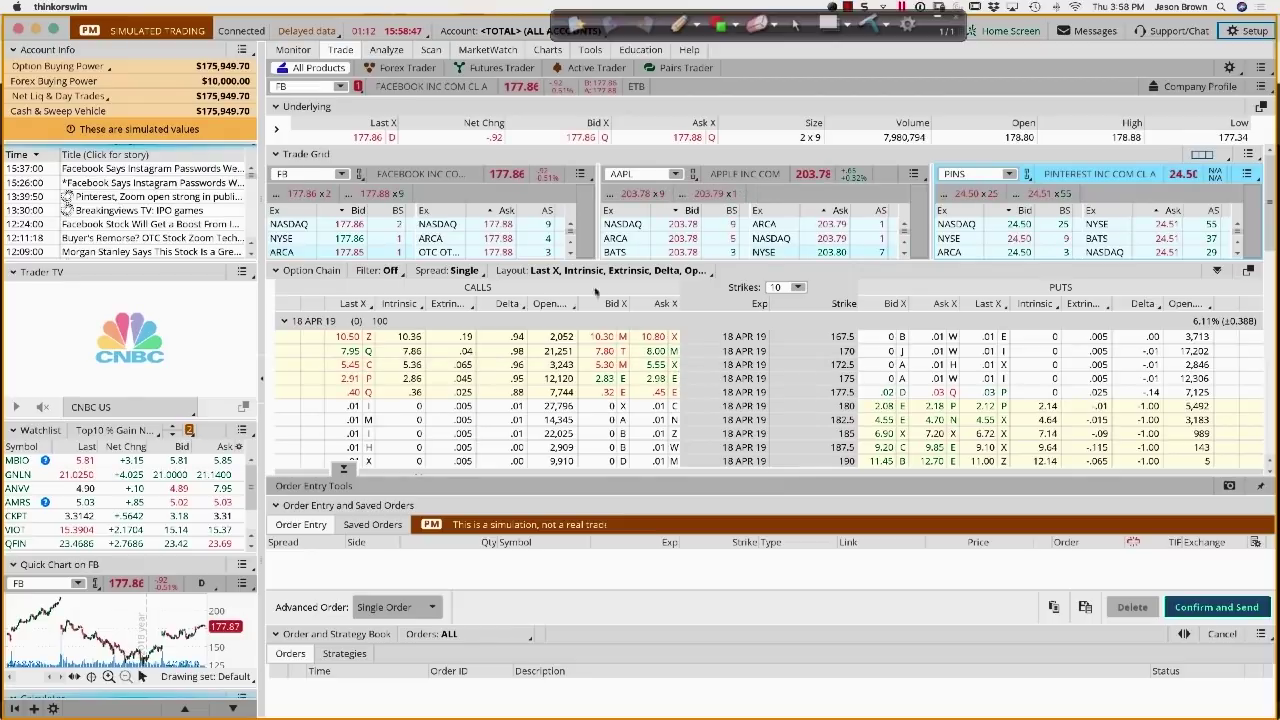
# - Mark the Option Chain's Calls and Puts headings and the Calls column headers in red ink, and clear the annotations
pyautogui.click(679, 22)
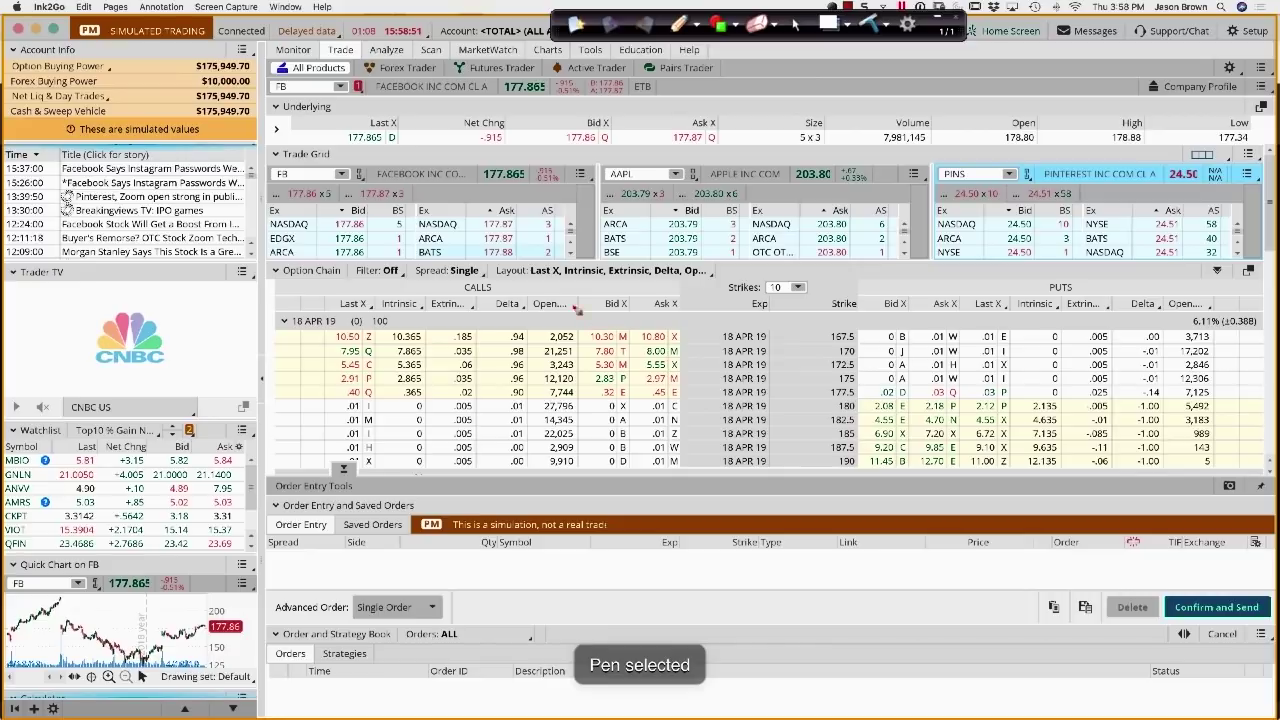
pyautogui.moveTo(470, 279)
pyautogui.mouseDown()
pyautogui.moveTo(515, 292)
pyautogui.moveTo(468, 279)
pyautogui.mouseUp()
pyautogui.moveTo(1045, 278)
pyautogui.mouseDown()
pyautogui.moveTo(1042, 292)
pyautogui.moveTo(1026, 287)
pyautogui.mouseUp()
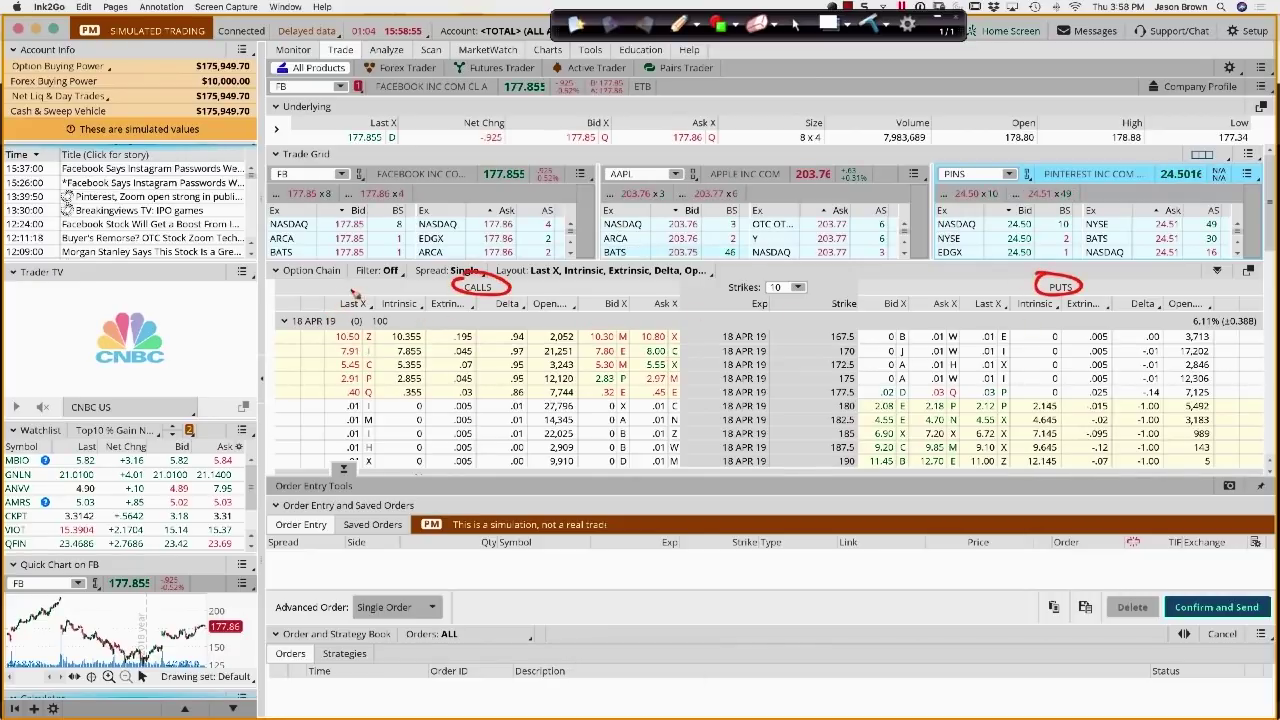
pyautogui.moveTo(350, 284)
pyautogui.mouseDown()
pyautogui.moveTo(352, 295)
pyautogui.moveTo(436, 300)
pyautogui.mouseUp()
pyautogui.moveTo(531, 282)
pyautogui.mouseDown()
pyautogui.moveTo(521, 296)
pyautogui.moveTo(658, 296)
pyautogui.mouseUp()
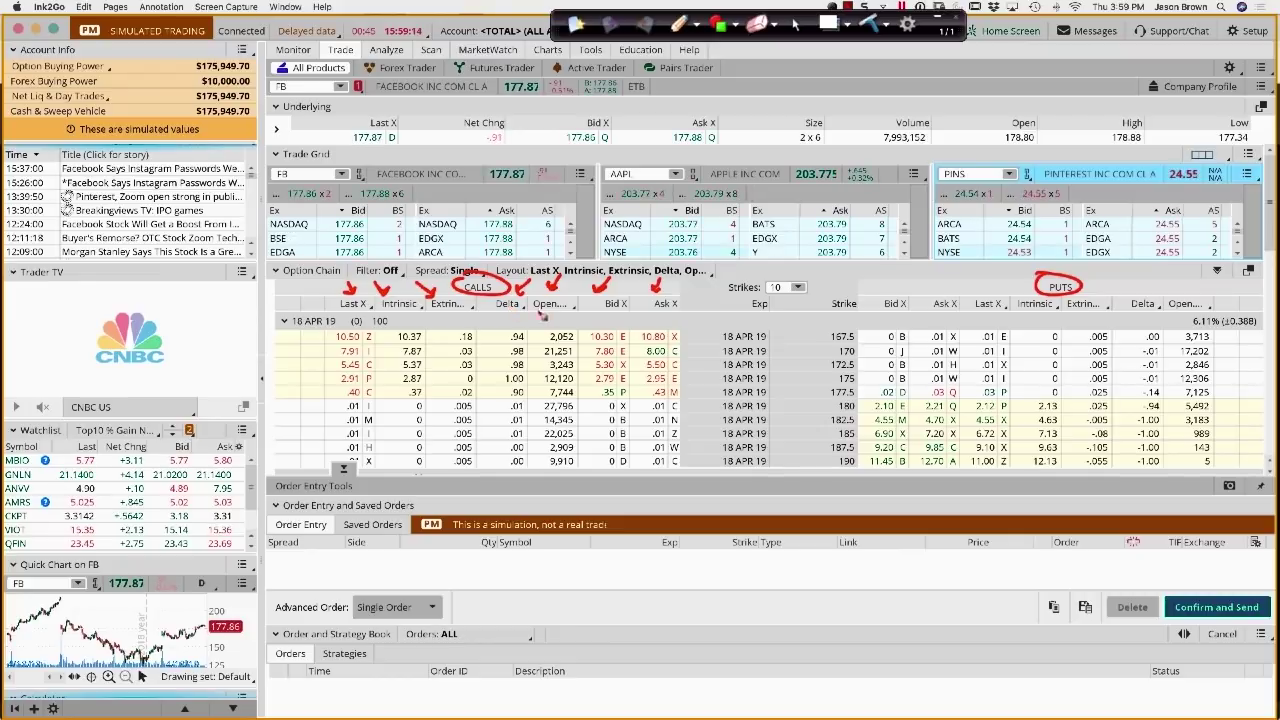
pyautogui.click(868, 22)
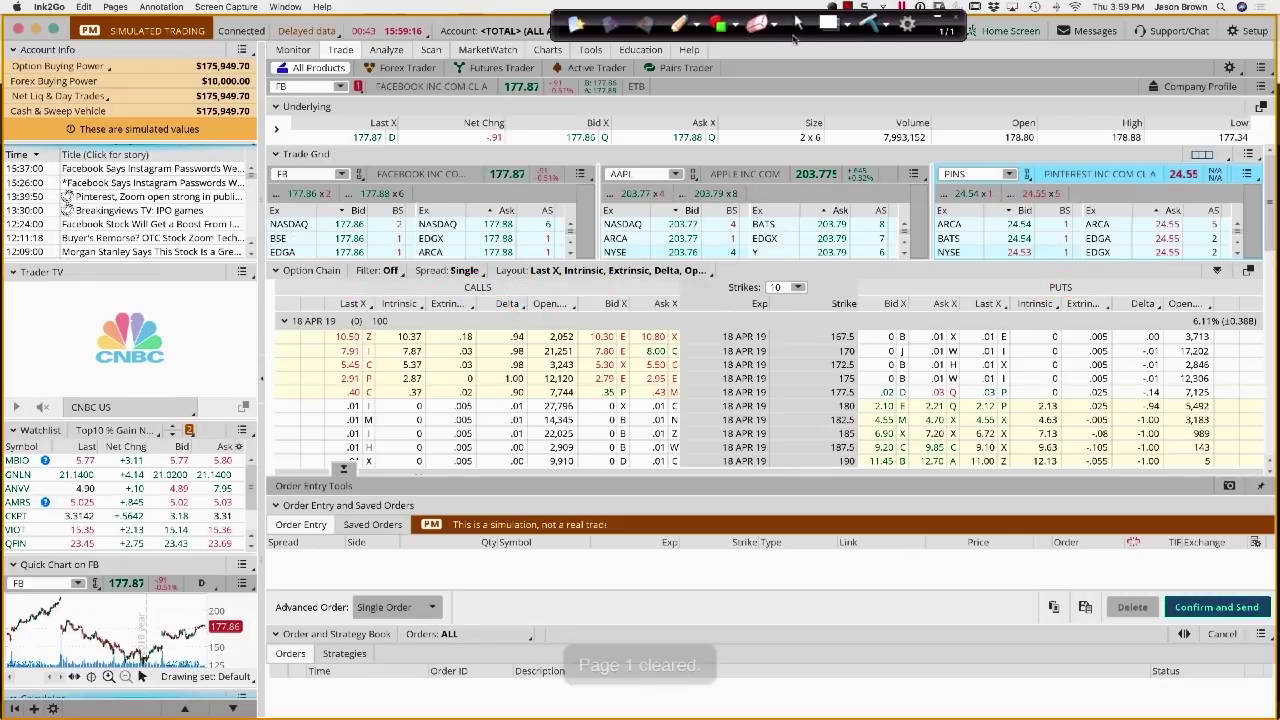
pyautogui.click(796, 22)
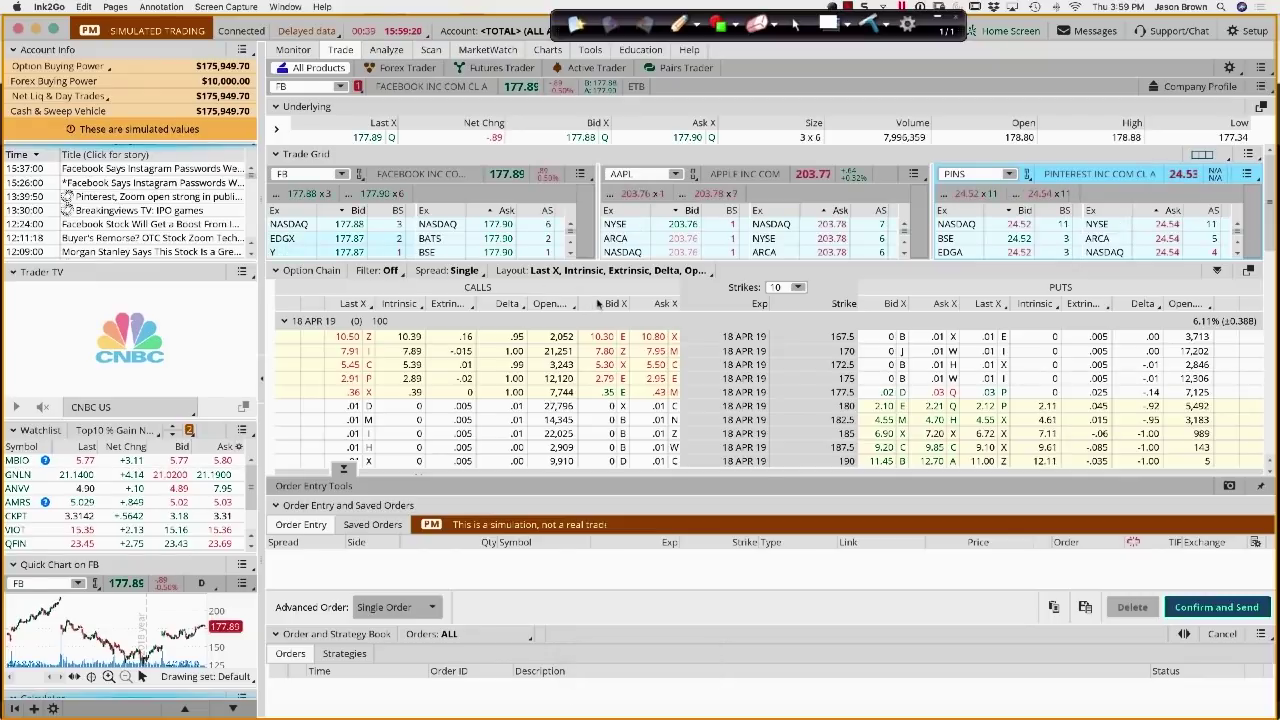
# - Examine the available columns for customizing the Option Chain layout and close the customization without changes
pyautogui.click(703, 272)
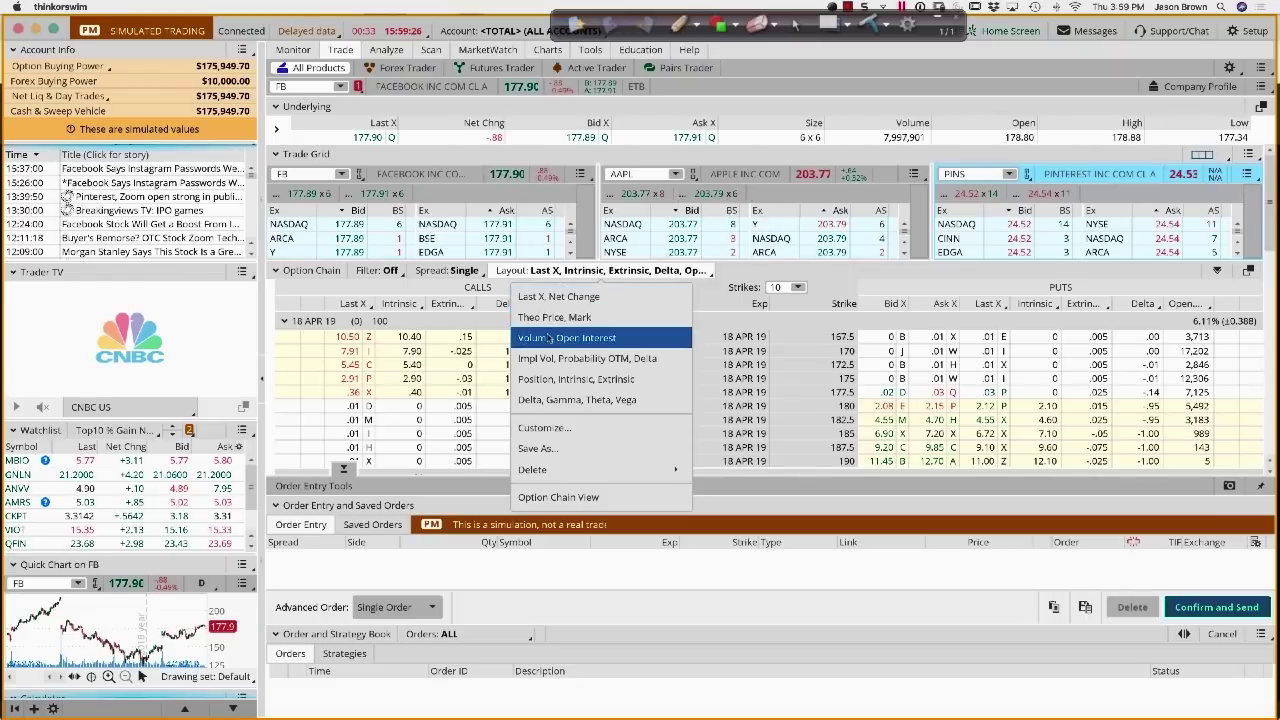
pyautogui.scroll(-1, 555, 352)
pyautogui.click(600, 236)
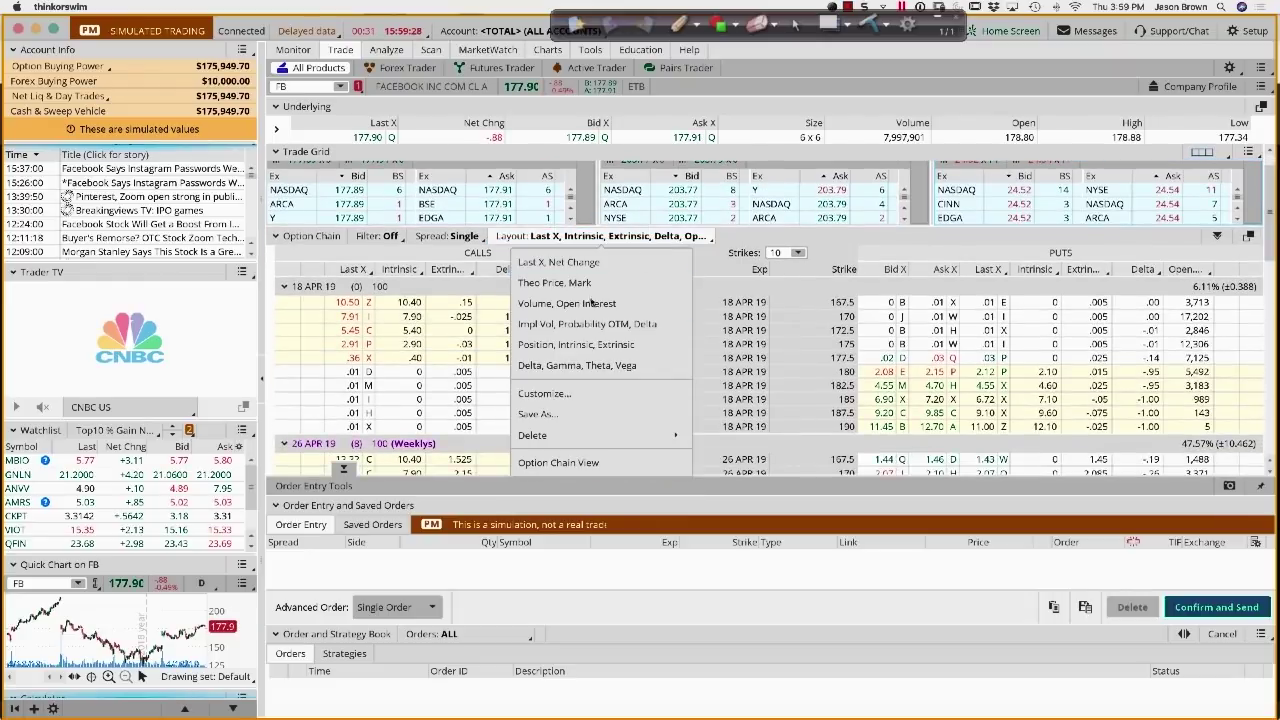
pyautogui.click(553, 395)
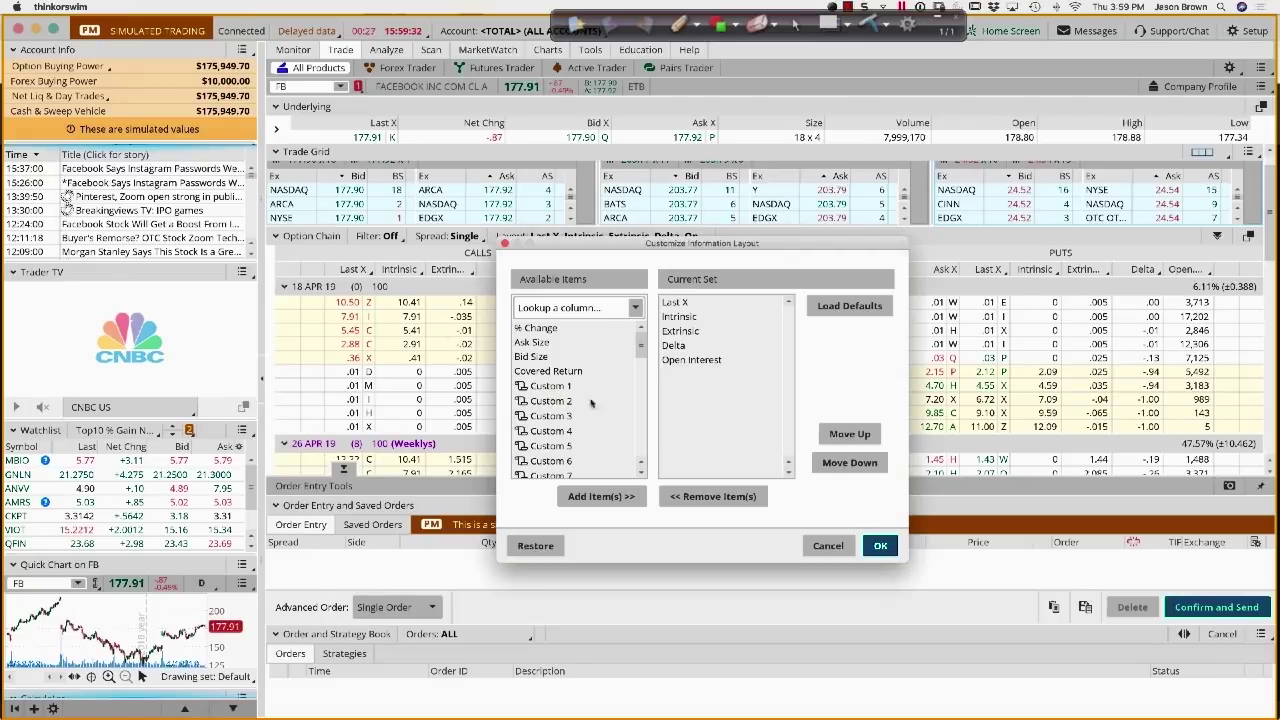
pyautogui.moveTo(643, 345); pyautogui.dragTo(643, 375)
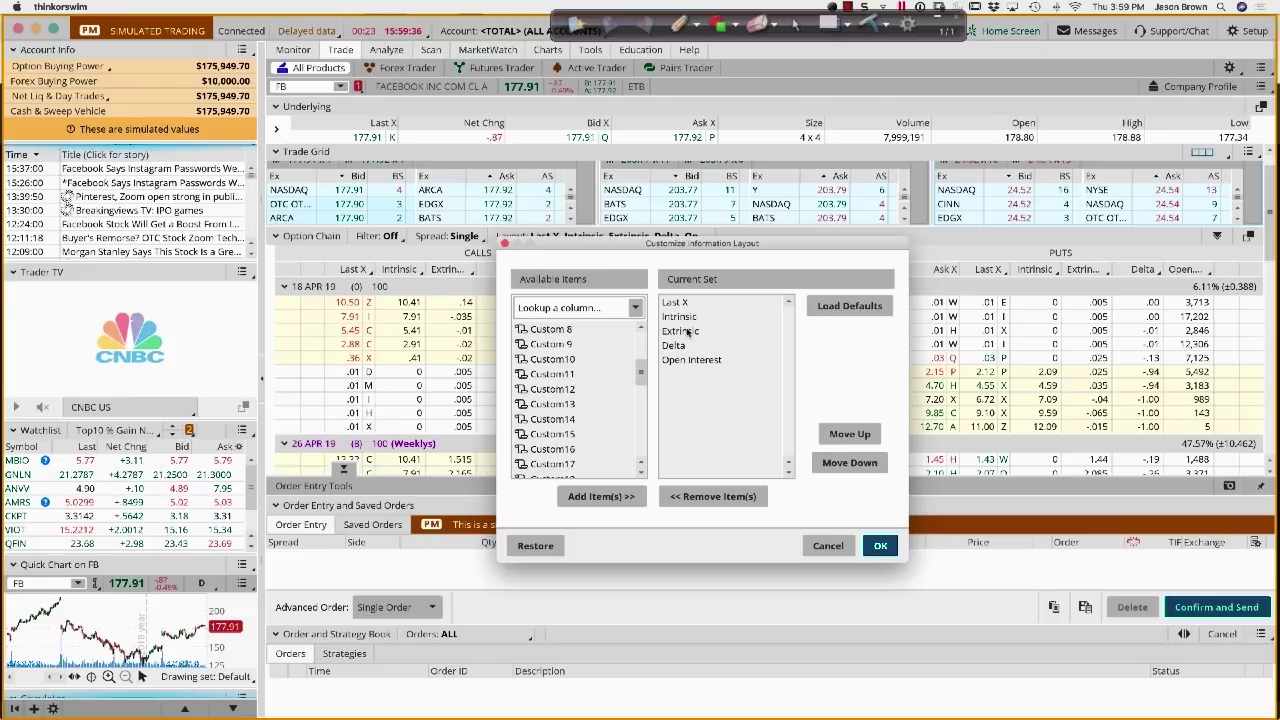
pyautogui.moveTo(643, 374); pyautogui.dragTo(643, 400)
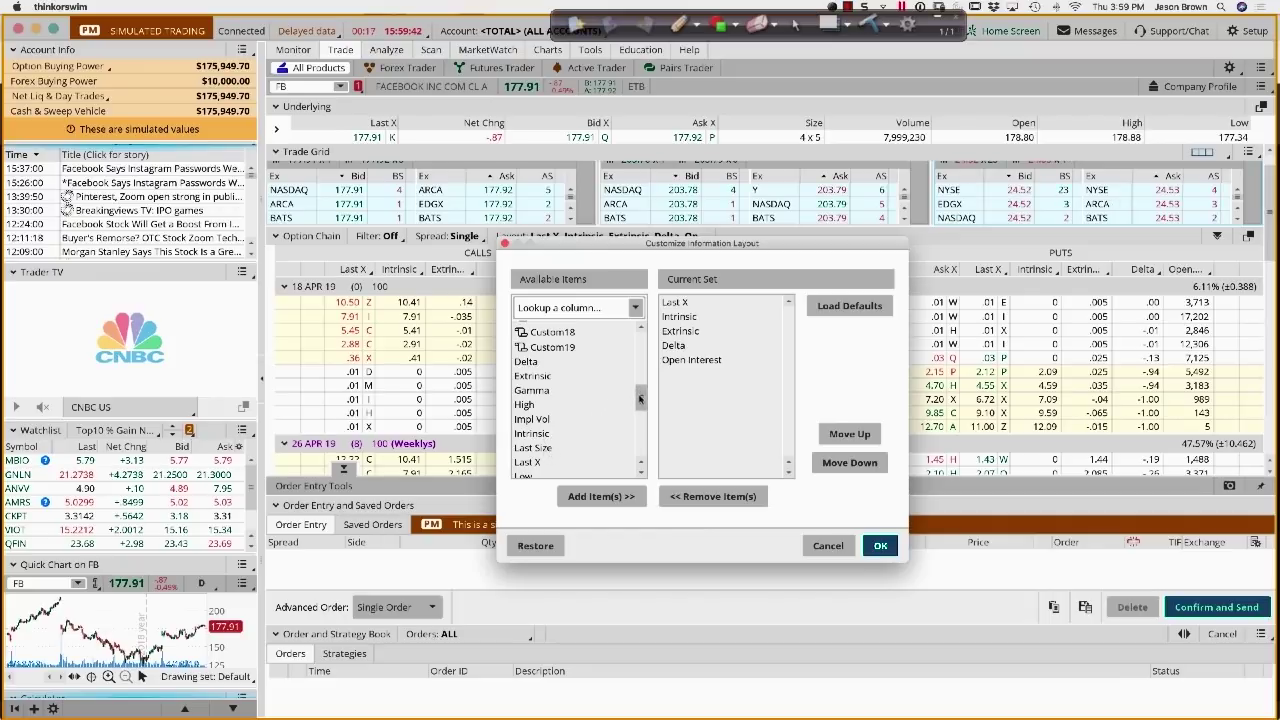
pyautogui.moveTo(640, 398); pyautogui.dragTo(640, 407)
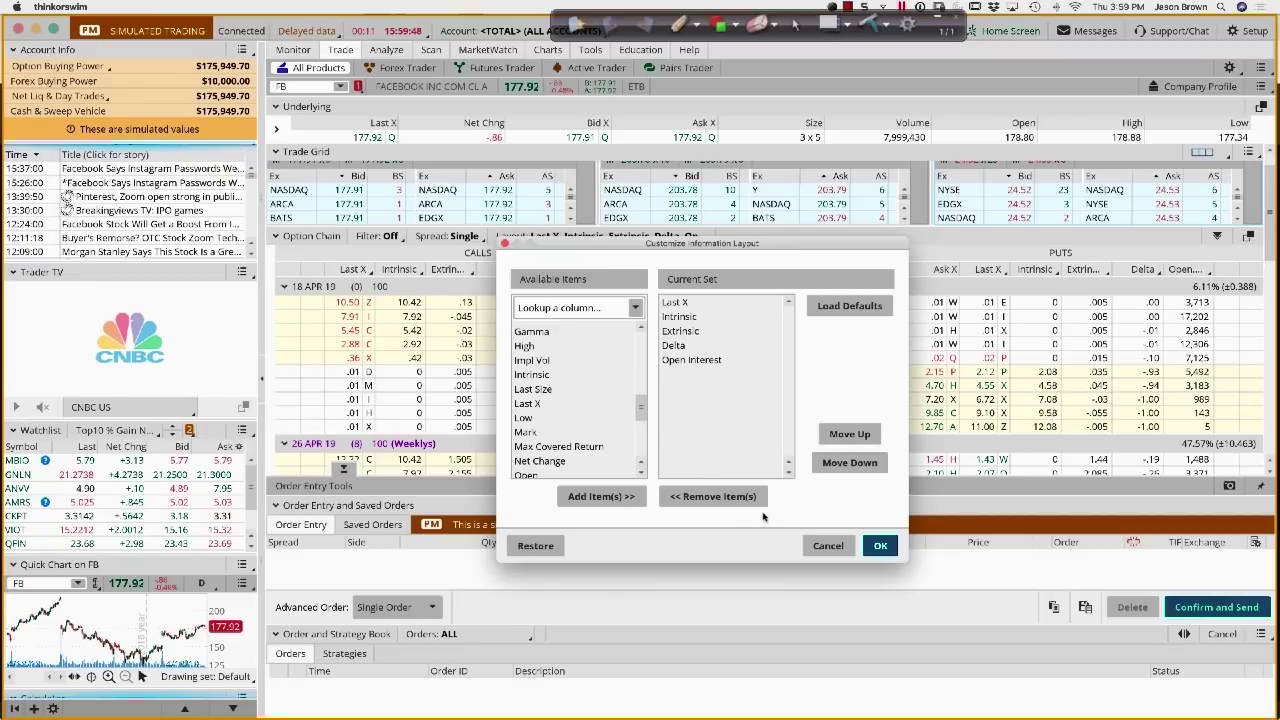
pyautogui.click(830, 546)
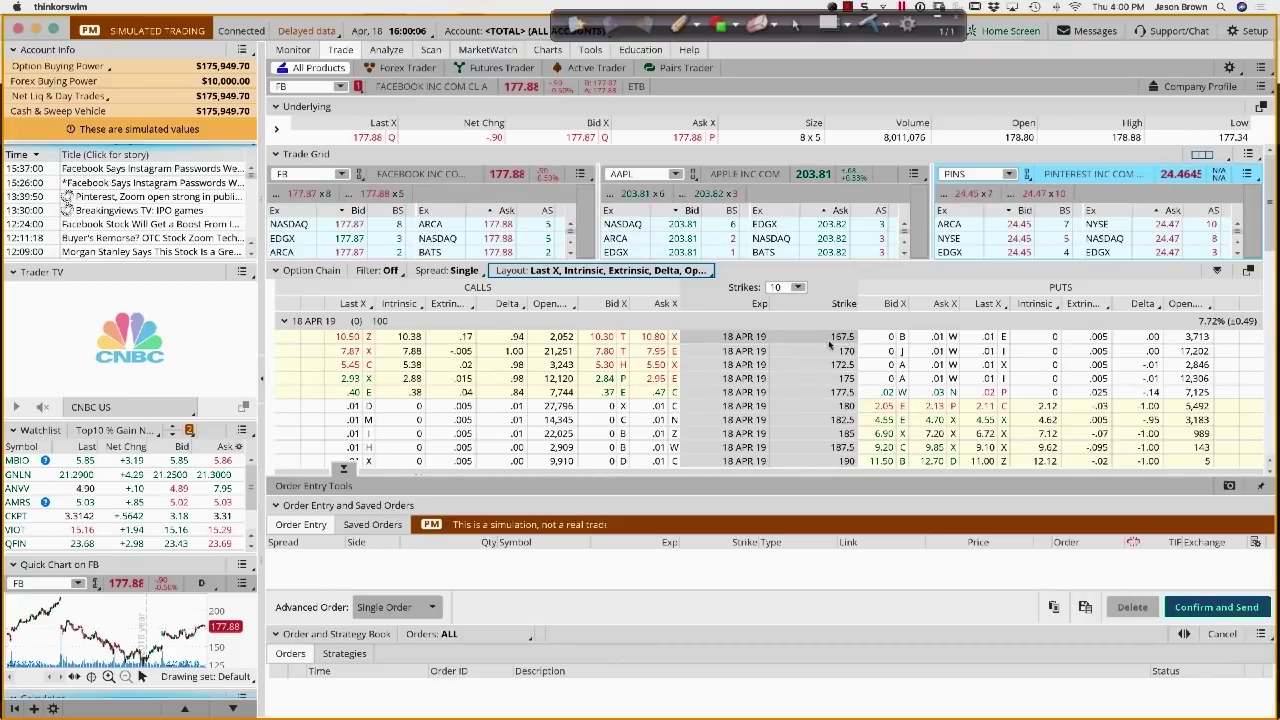
# - Create a single buy order for the FB 18 APR 19 167.5 call from the Option Chain
pyautogui.rightClick(805, 341)
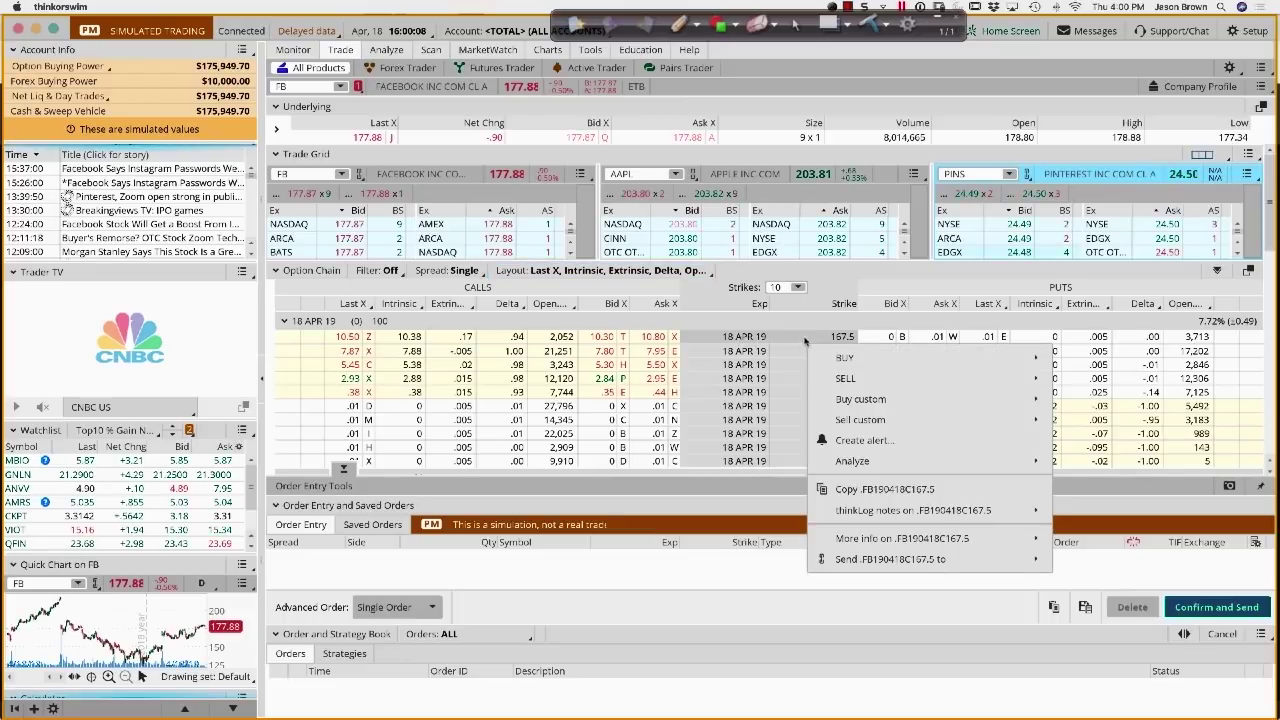
pyautogui.moveTo(833, 356)
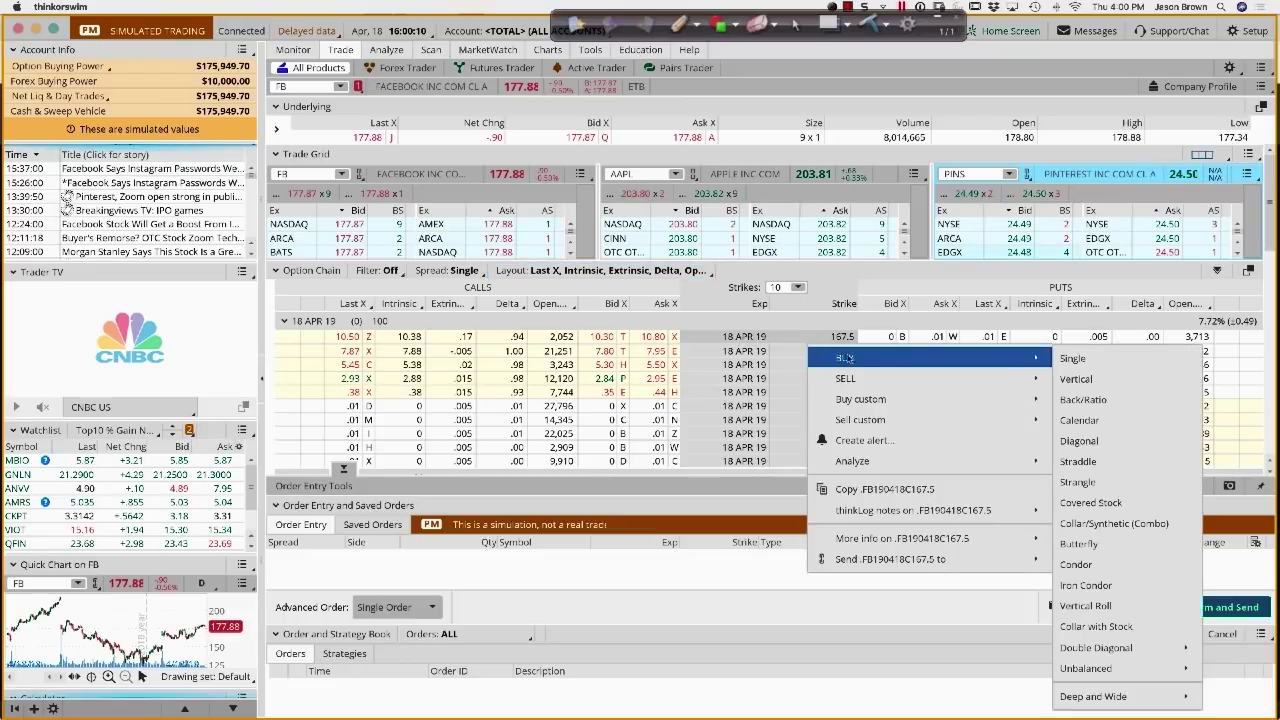
pyautogui.click(1071, 364)
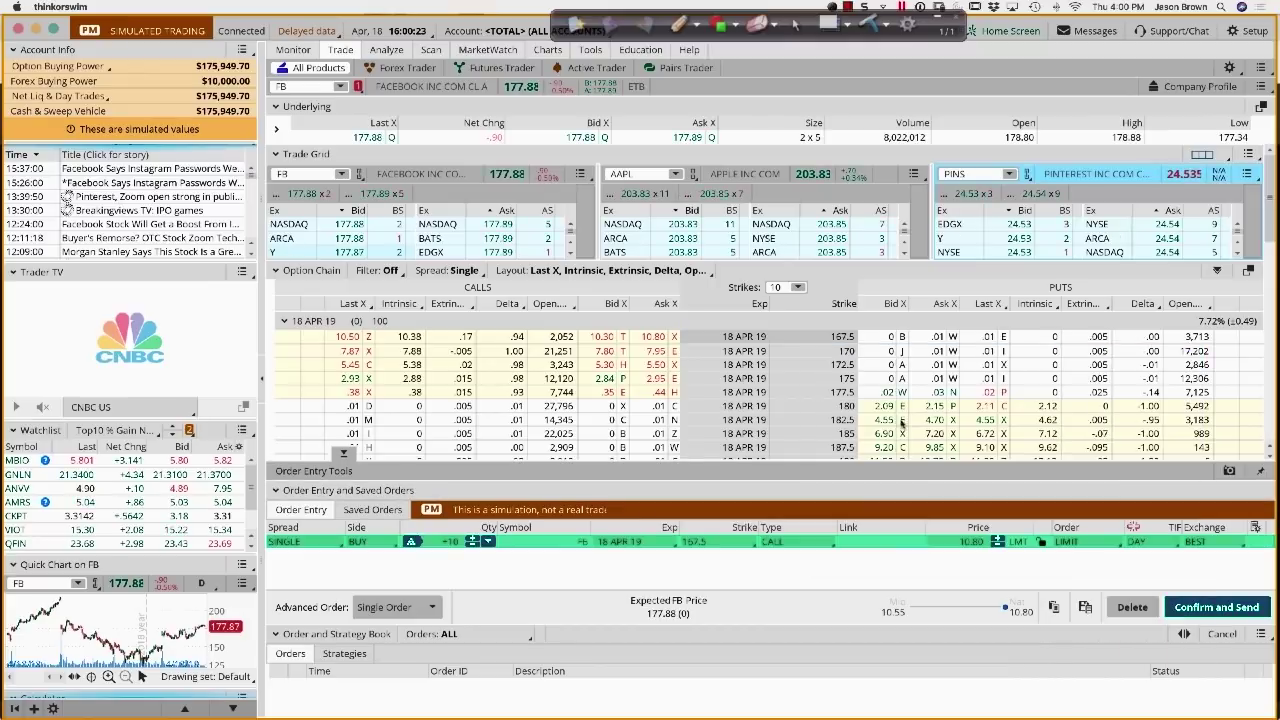
# - Check the order's spread choices, try SELL as its side, and switch the side back to BUY
pyautogui.click(338, 547)
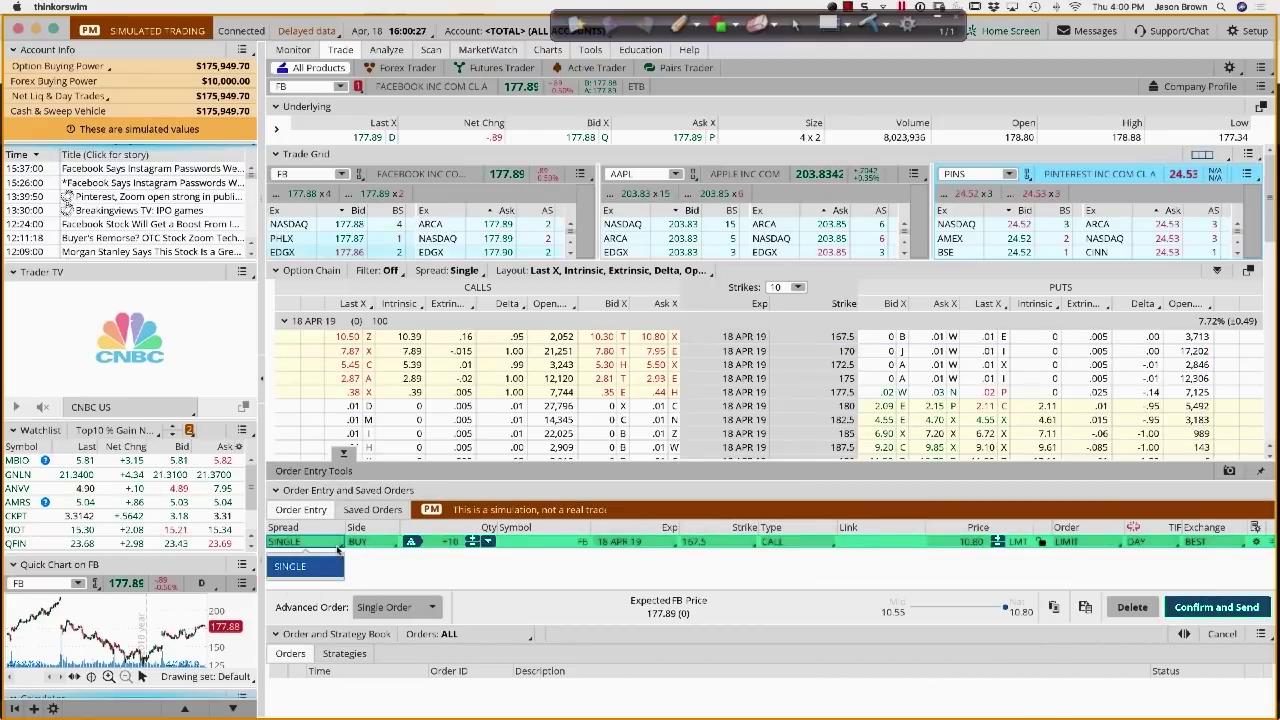
pyautogui.click(388, 550)
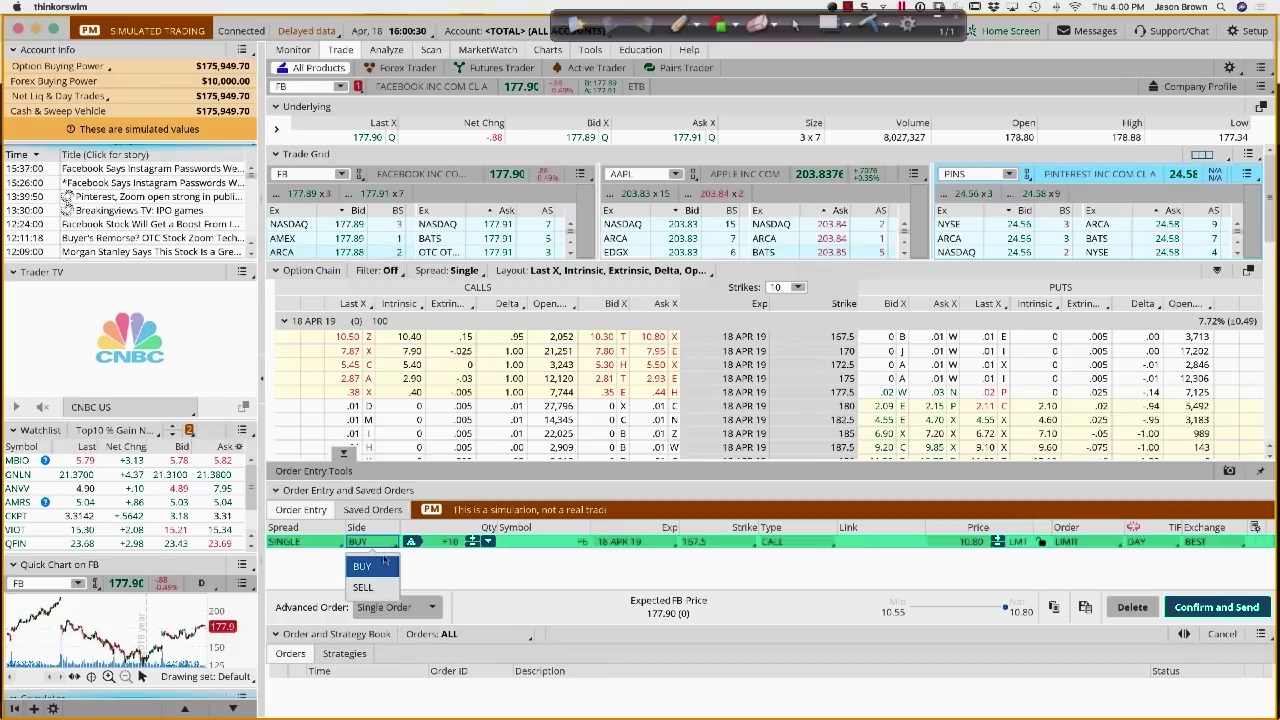
pyautogui.click(367, 590)
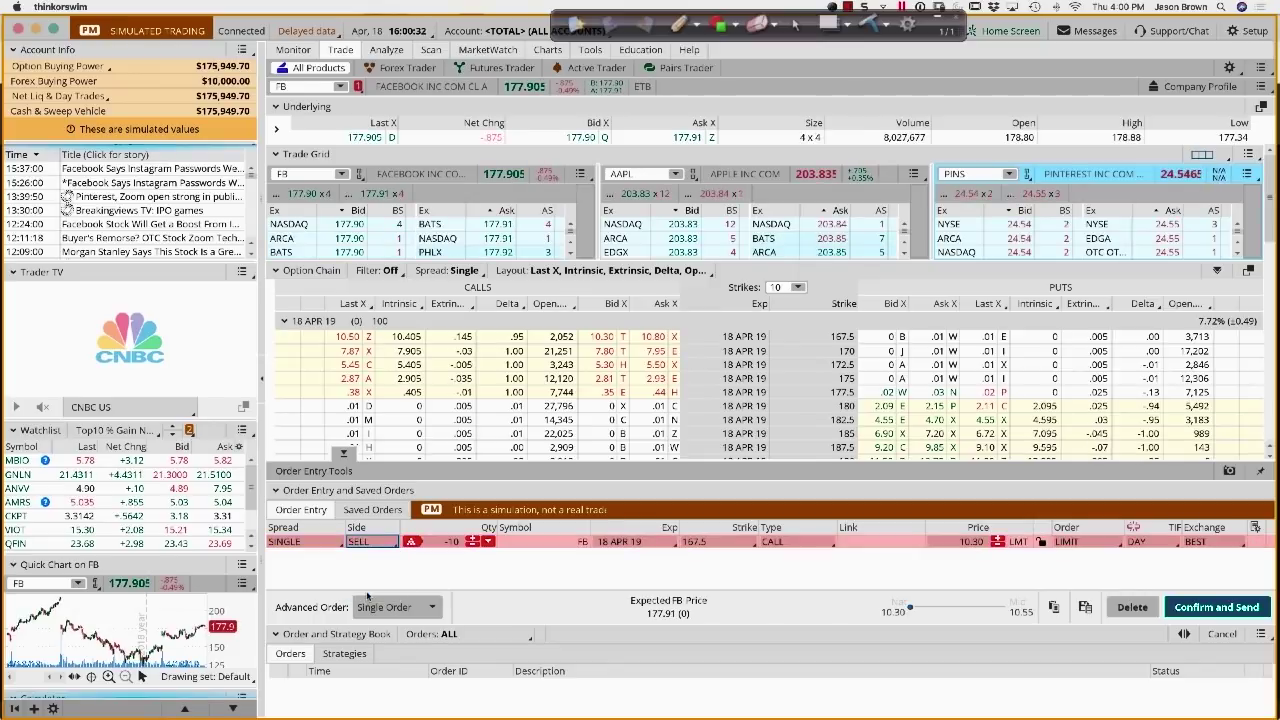
pyautogui.click(384, 549)
pyautogui.click(362, 566)
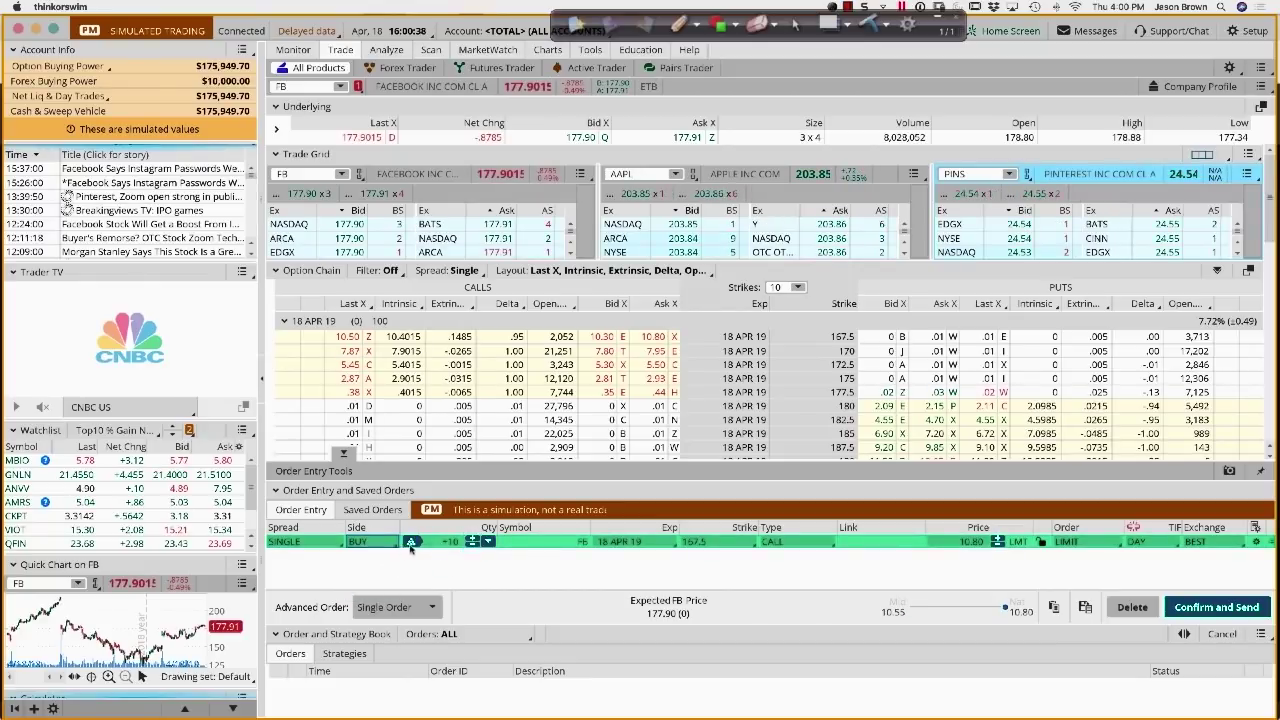
# - Lower the call order's quantity to +7 and raise it to +25
pyautogui.click(471, 546)
pyautogui.click(472, 537)
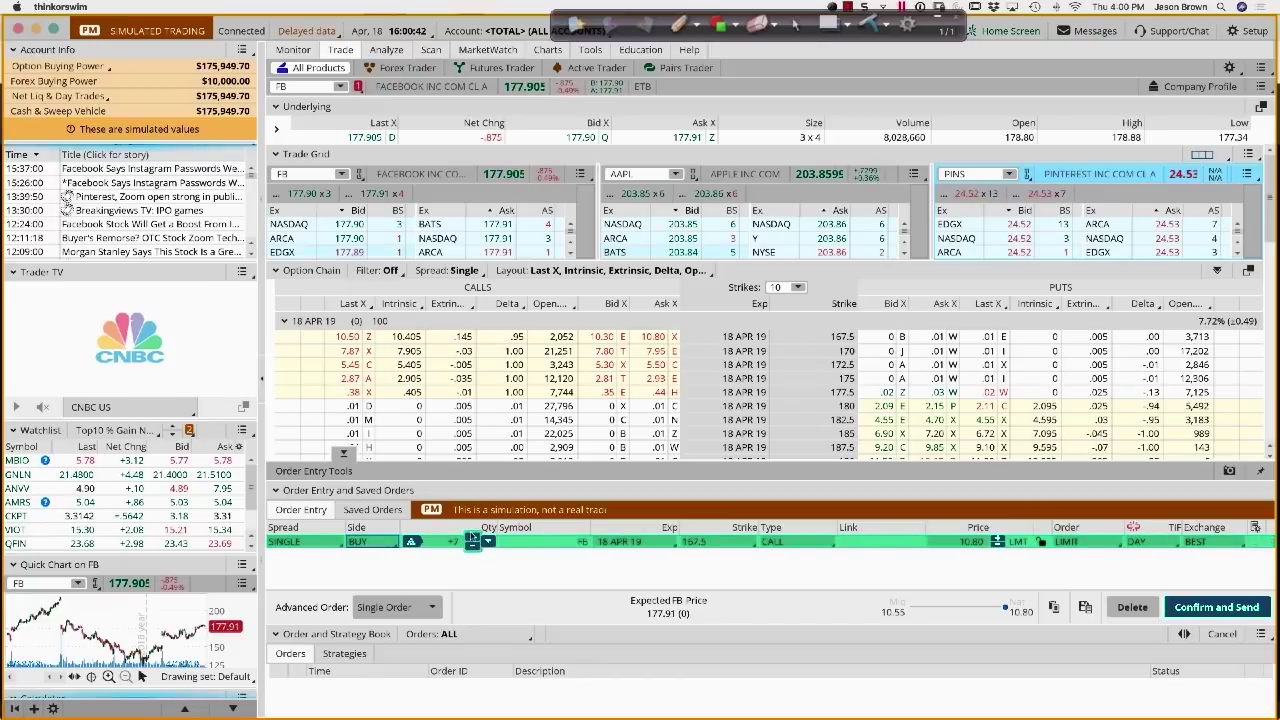
pyautogui.click(472, 537)
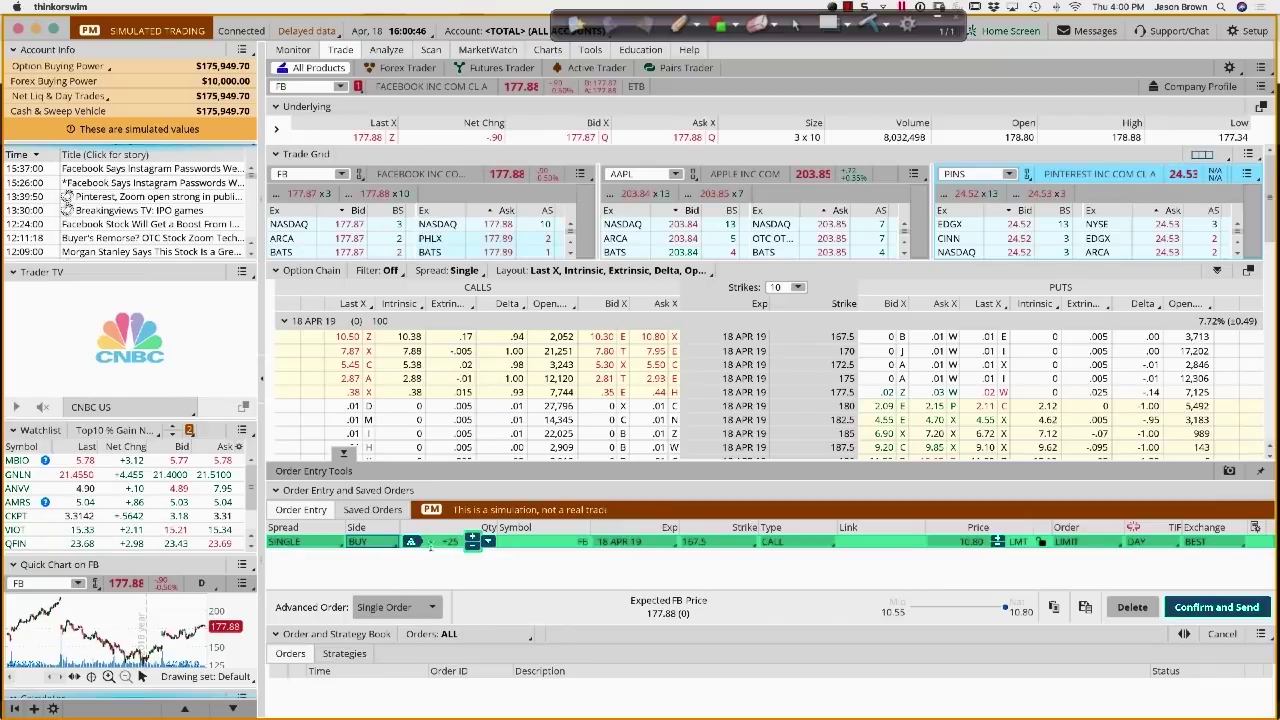
# - Set the call order's quantity to 100 and check its available expirations, strikes and option types without changing them
pyautogui.click(448, 541)
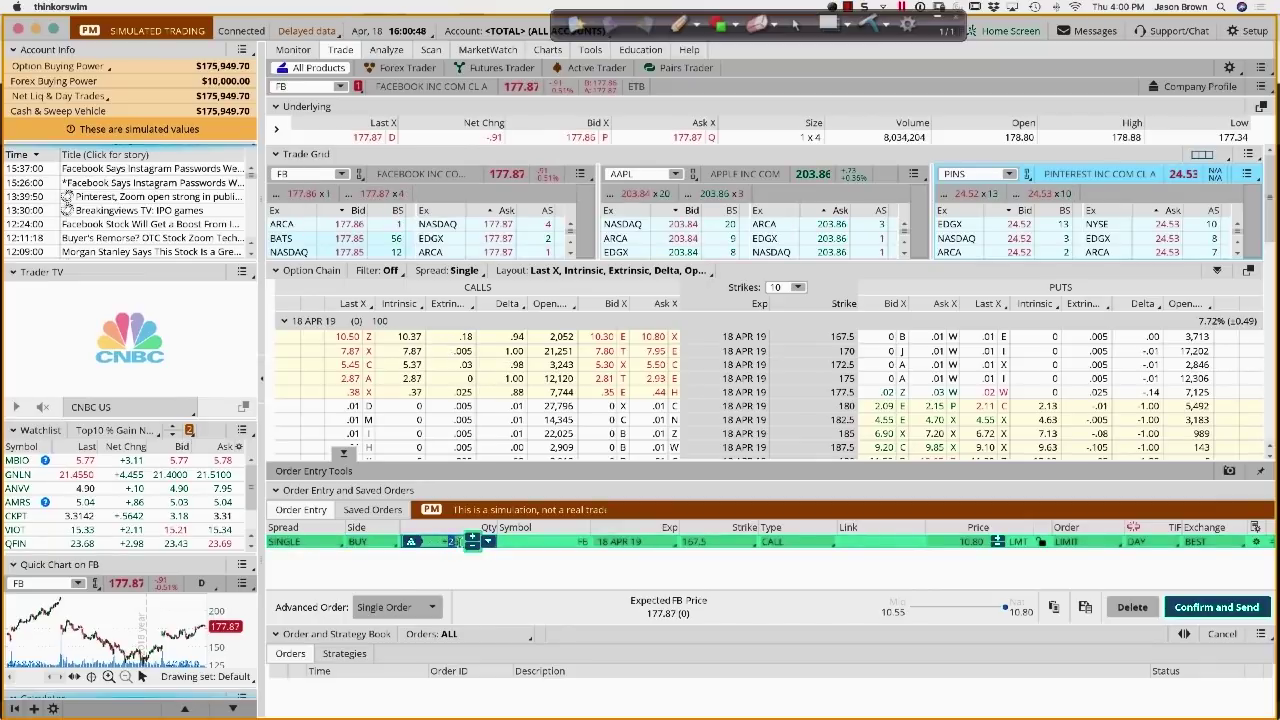
pyautogui.write('100')
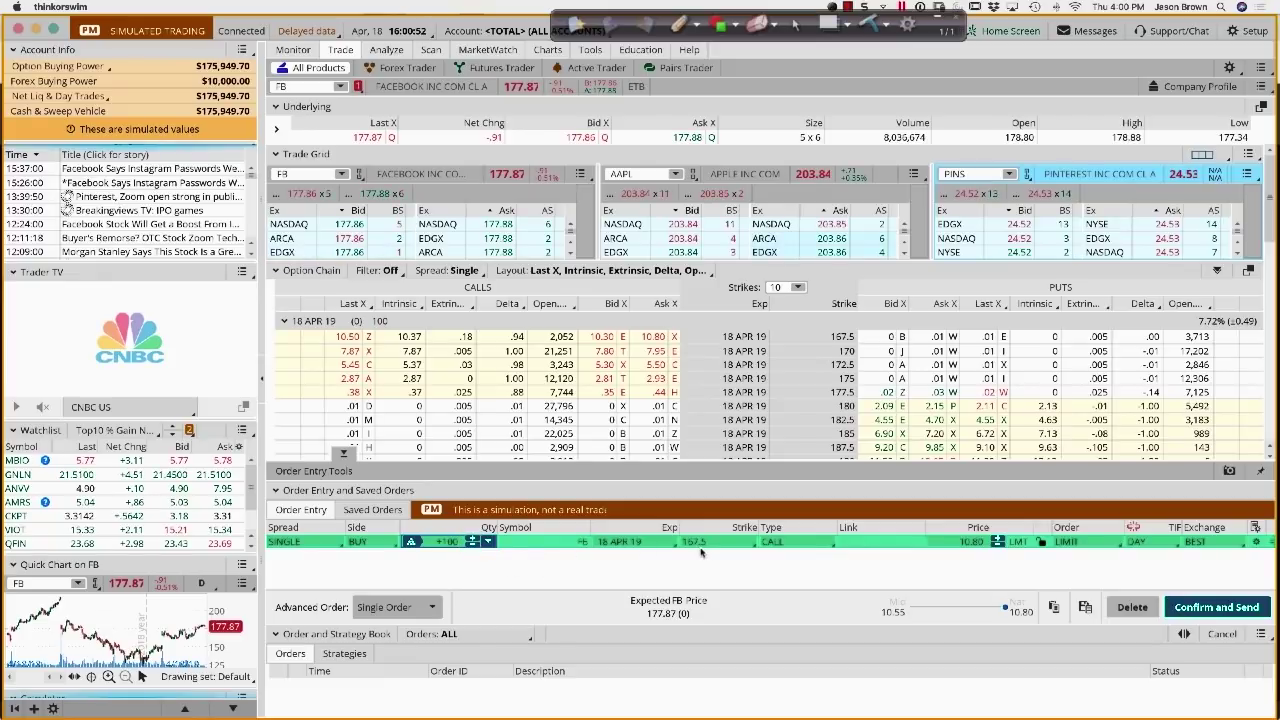
pyautogui.click(633, 542)
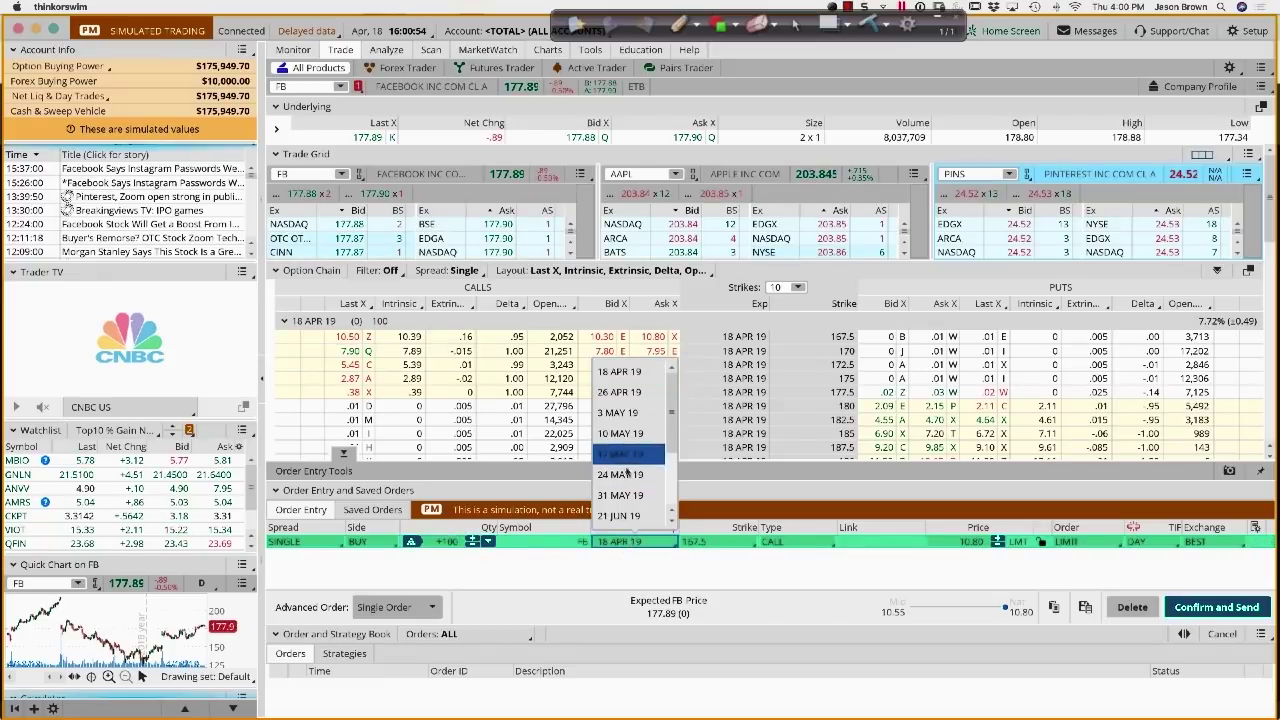
pyautogui.click(728, 546)
pyautogui.click(728, 546)
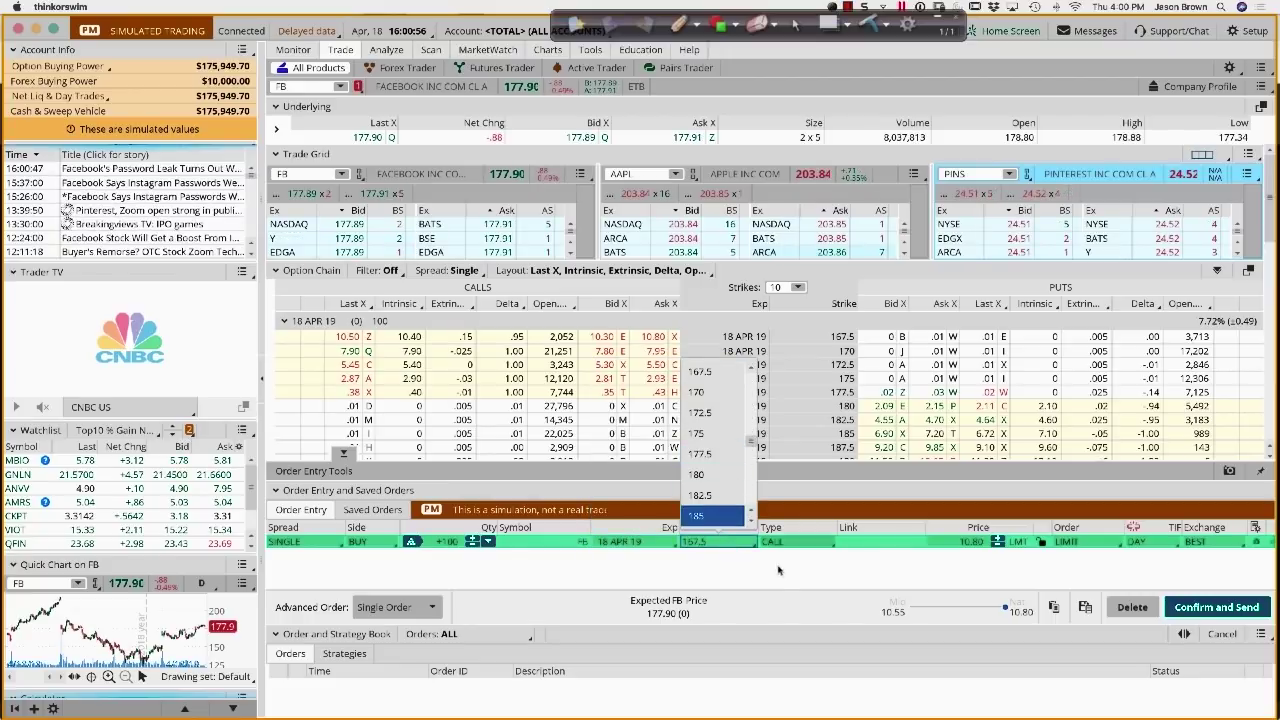
pyautogui.click(803, 546)
pyautogui.click(803, 546)
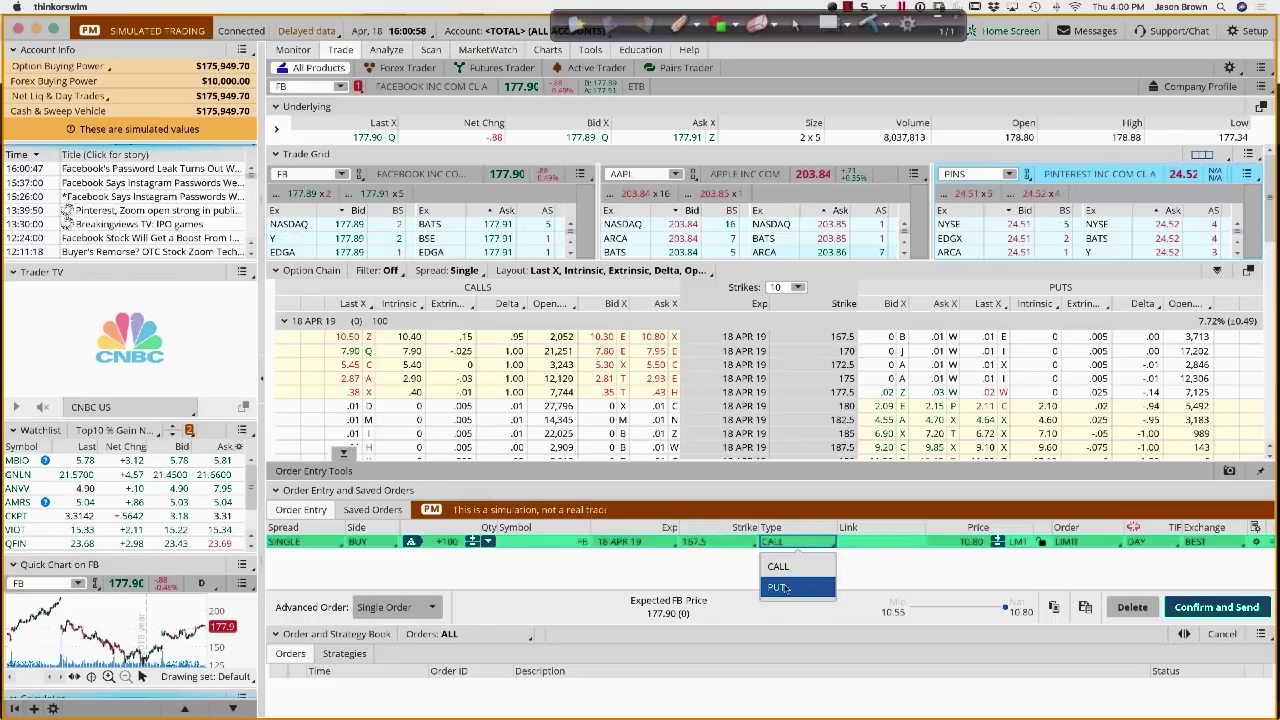
pyautogui.click(877, 573)
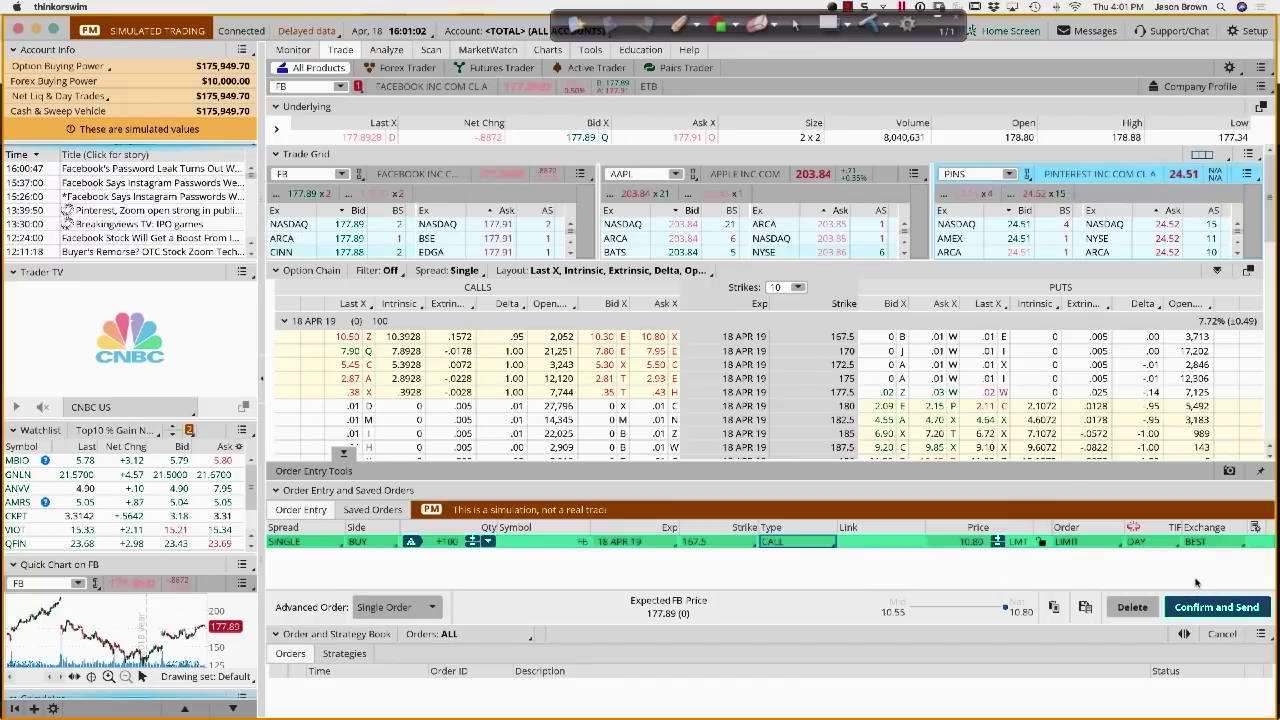
# - Check the order's exchange, order type and time-in-force choices without changing them
pyautogui.click(1210, 542)
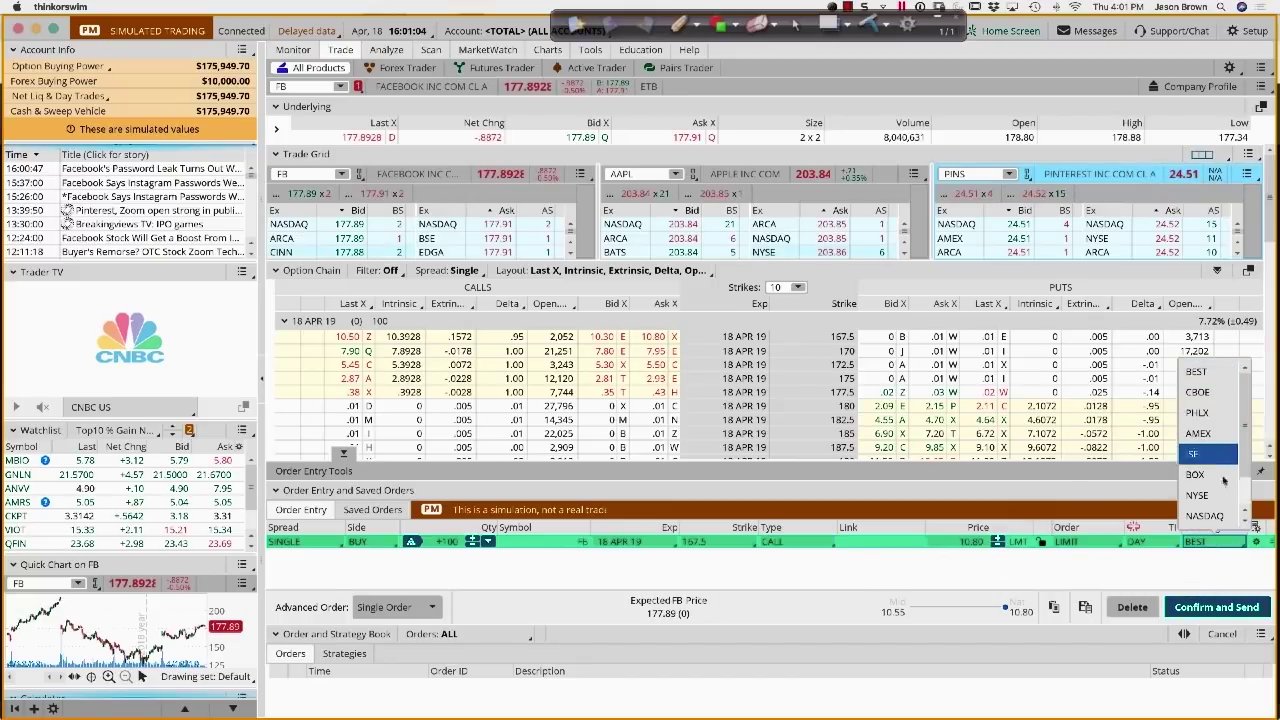
pyautogui.click(1200, 561)
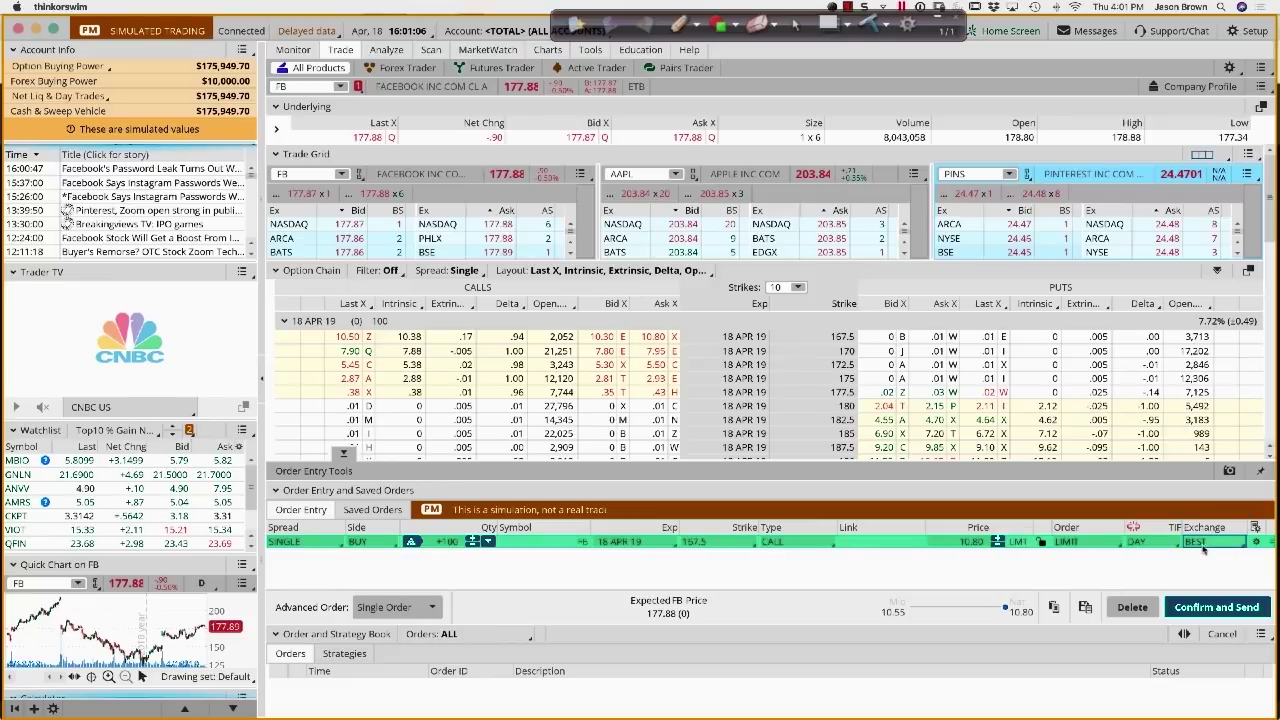
pyautogui.click(1088, 542)
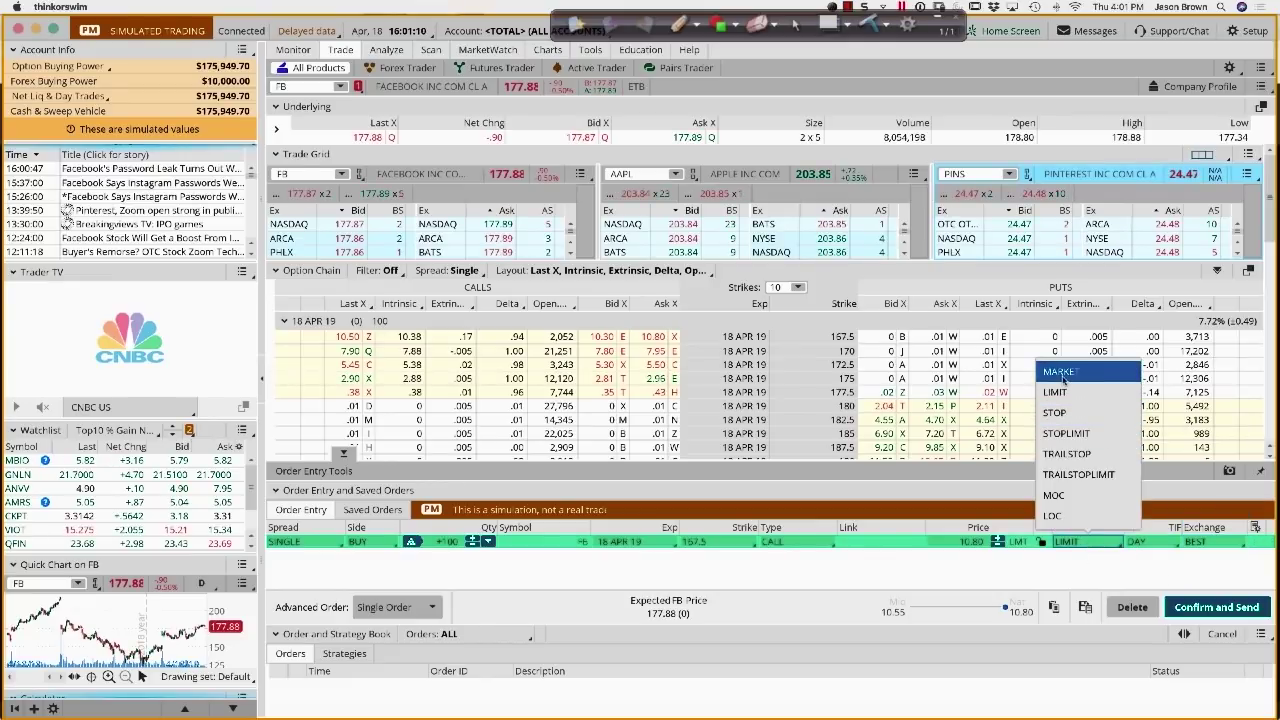
pyautogui.click(1146, 545)
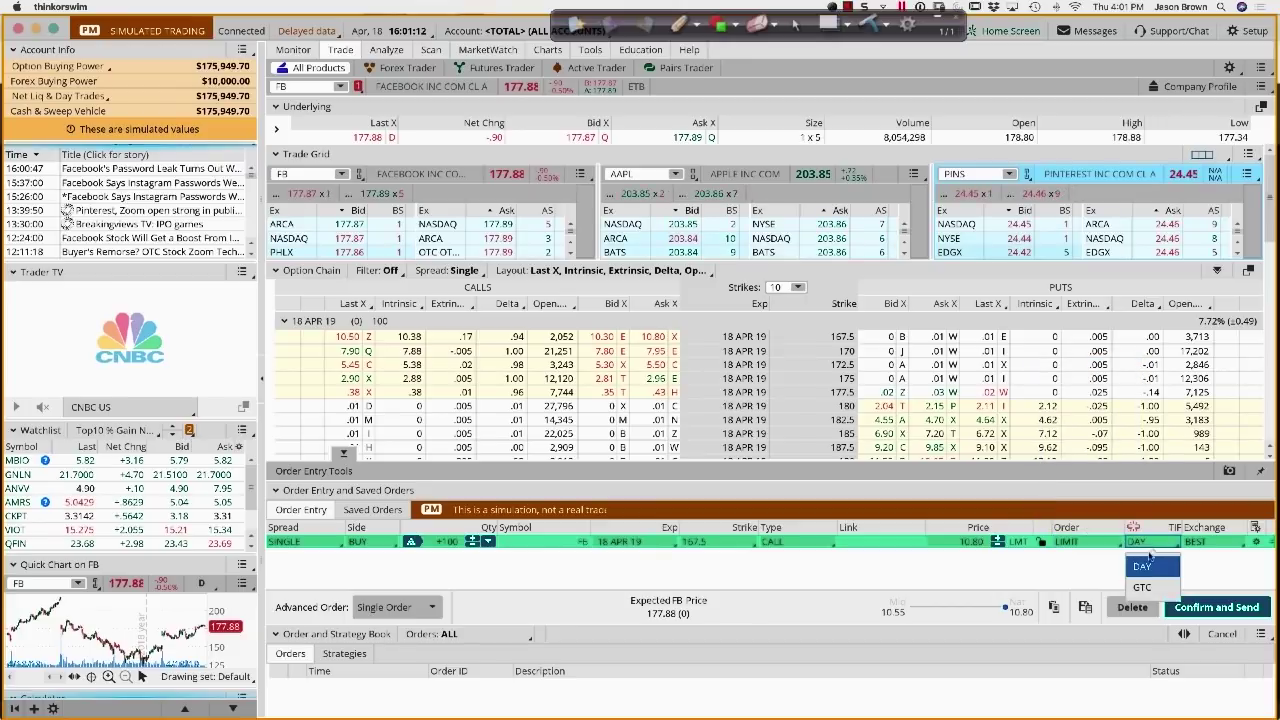
pyautogui.click(1078, 572)
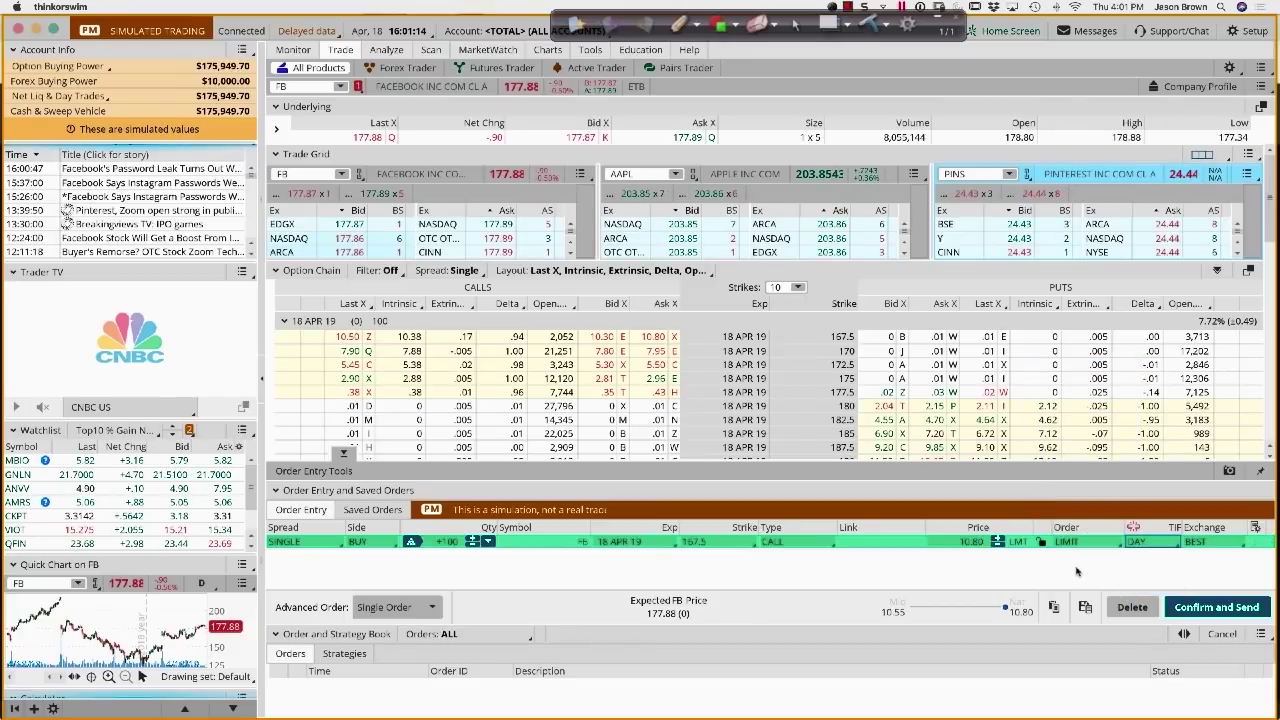
# - Review the order confirmation, close it without sending, and view today's trade activity and positions
pyautogui.click(1210, 612)
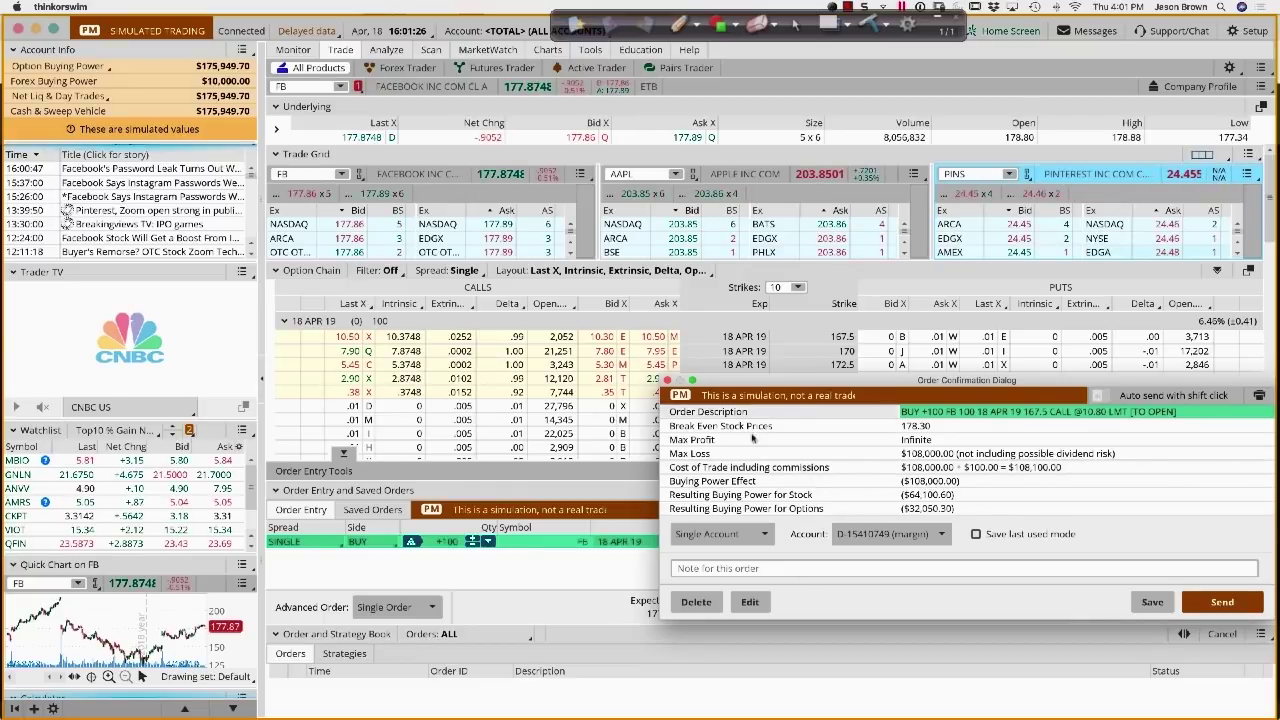
pyautogui.click(668, 380)
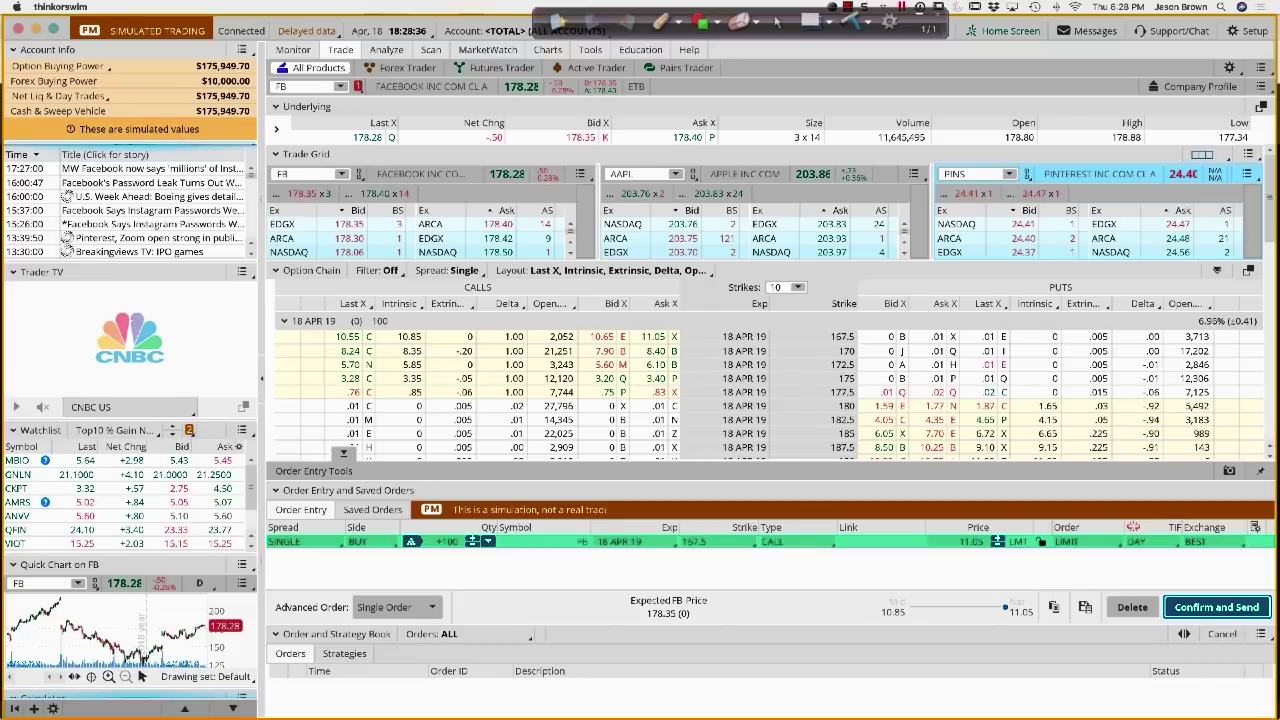
pyautogui.click(291, 52)
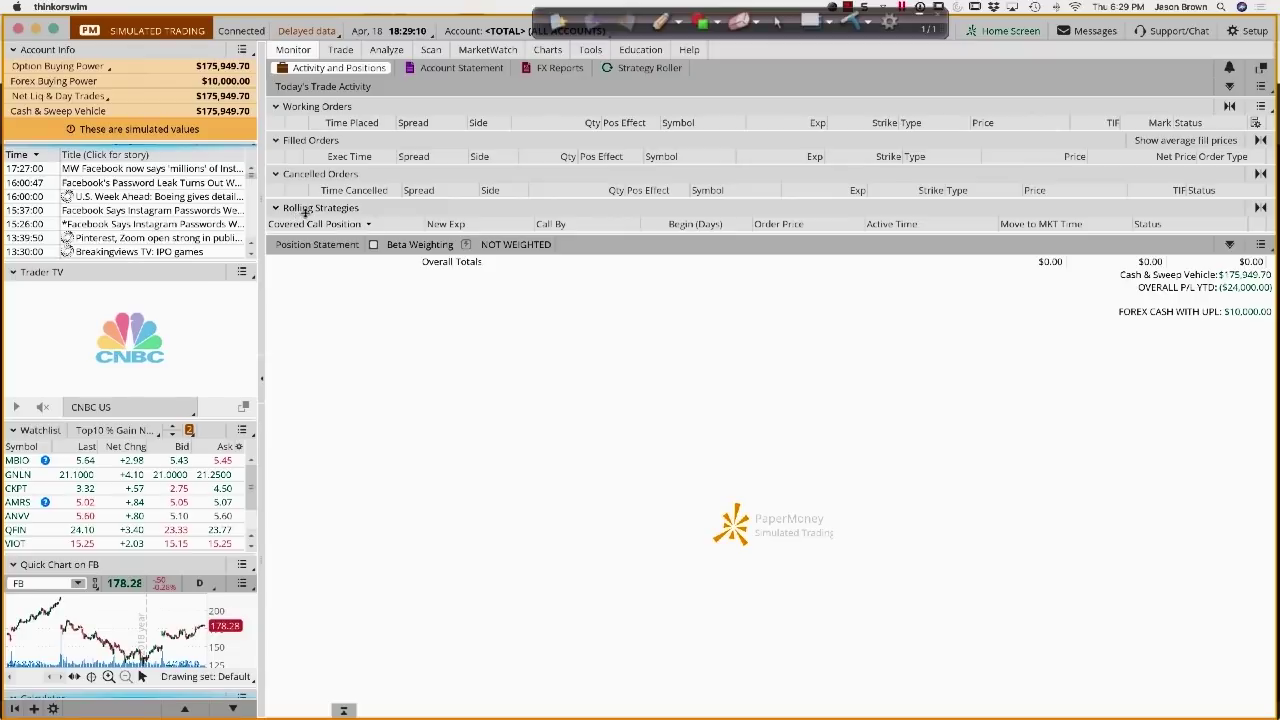
# - Go to the charting grid and load the symbol CRM in the large chart
pyautogui.click(548, 50)
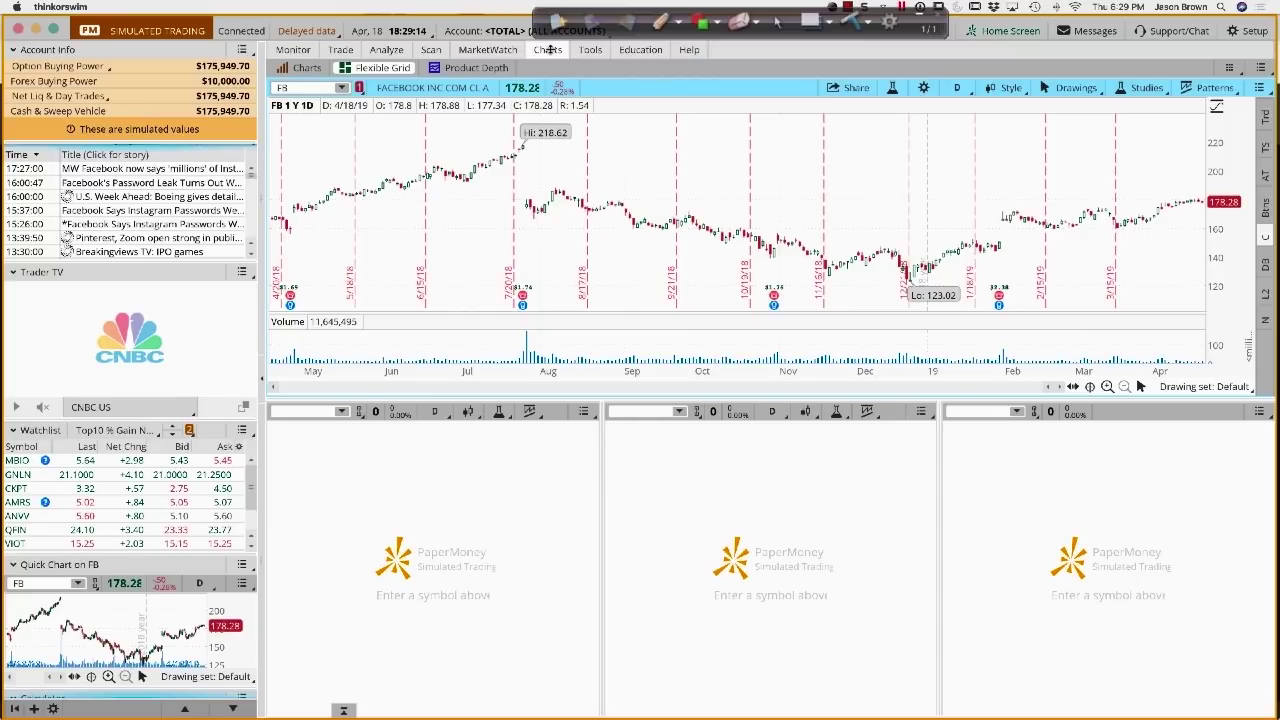
pyautogui.click(310, 90)
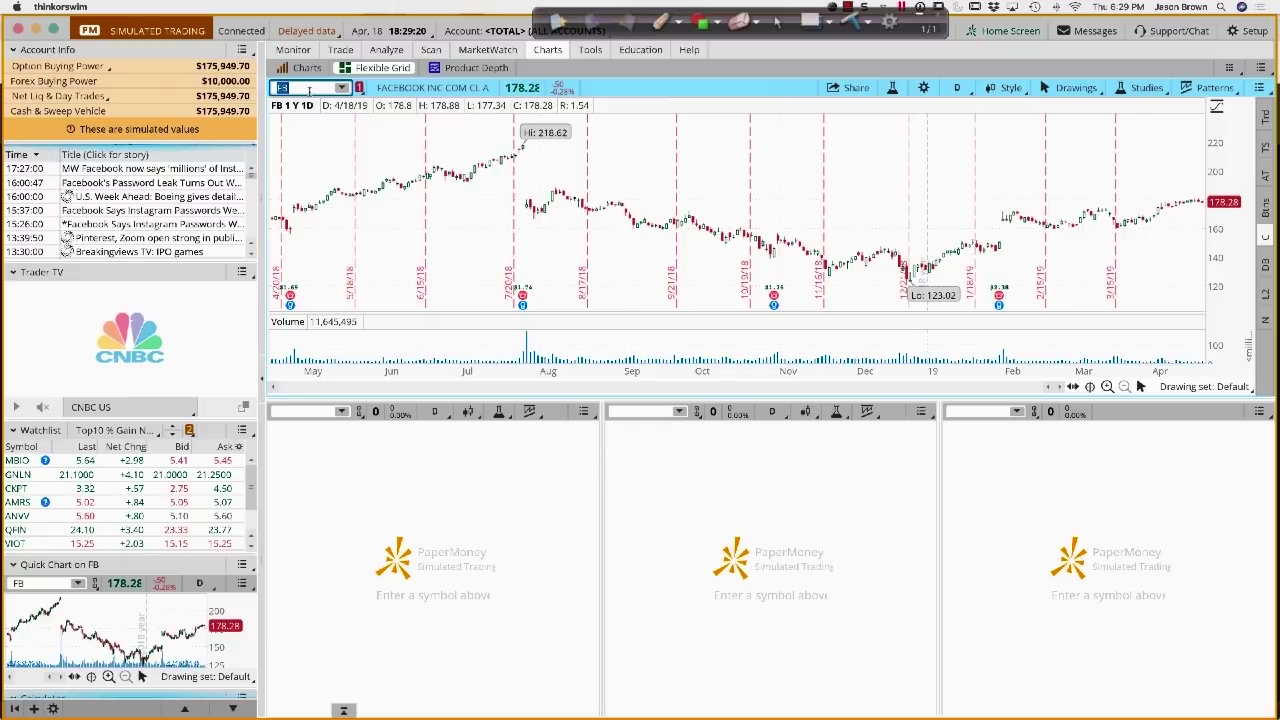
pyautogui.write('CRM')
pyautogui.press('Return')
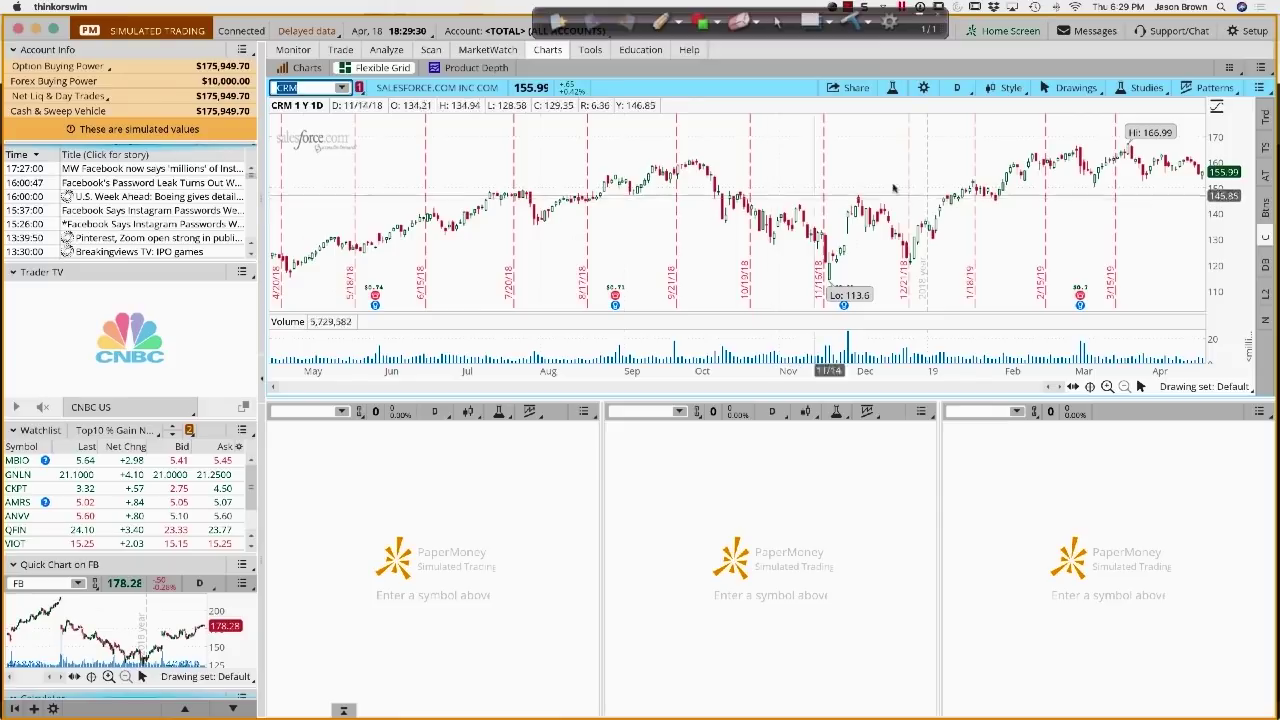
# - Try Line as the CRM chart's type and switch it back to Candle
pyautogui.click(1008, 88)
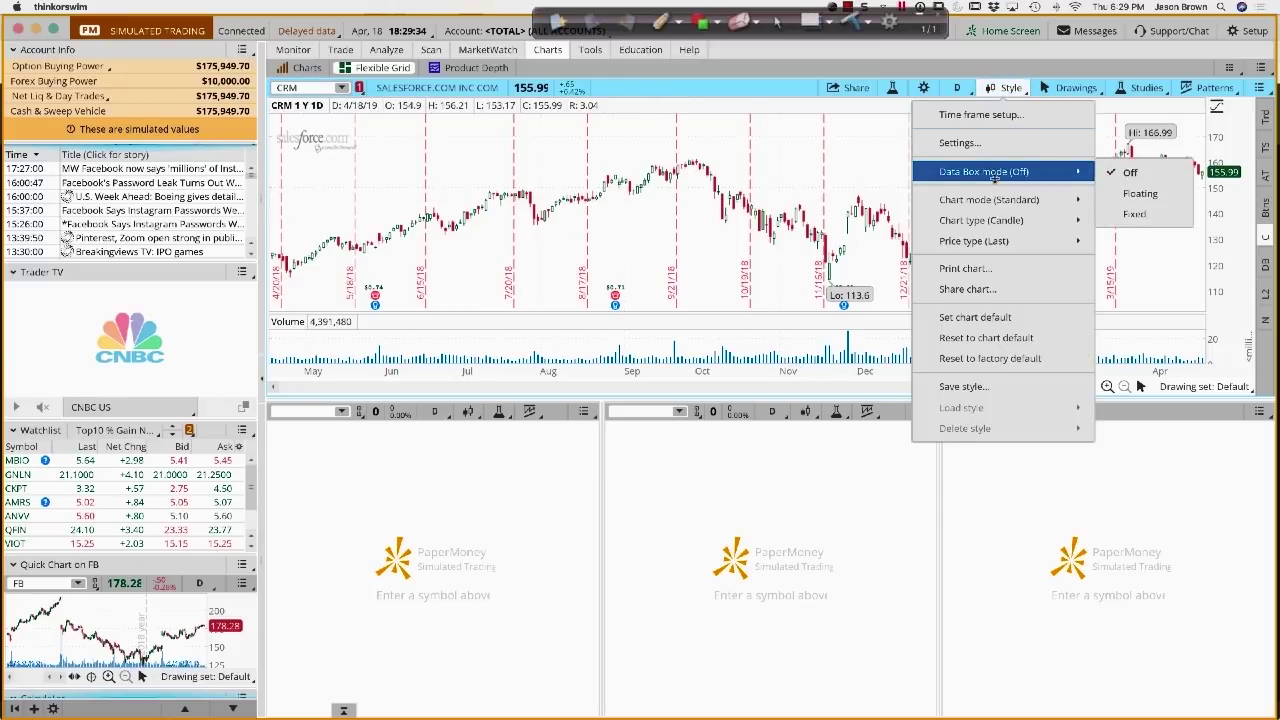
pyautogui.moveTo(987, 212)
pyautogui.moveTo(985, 220)
pyautogui.click(1152, 302)
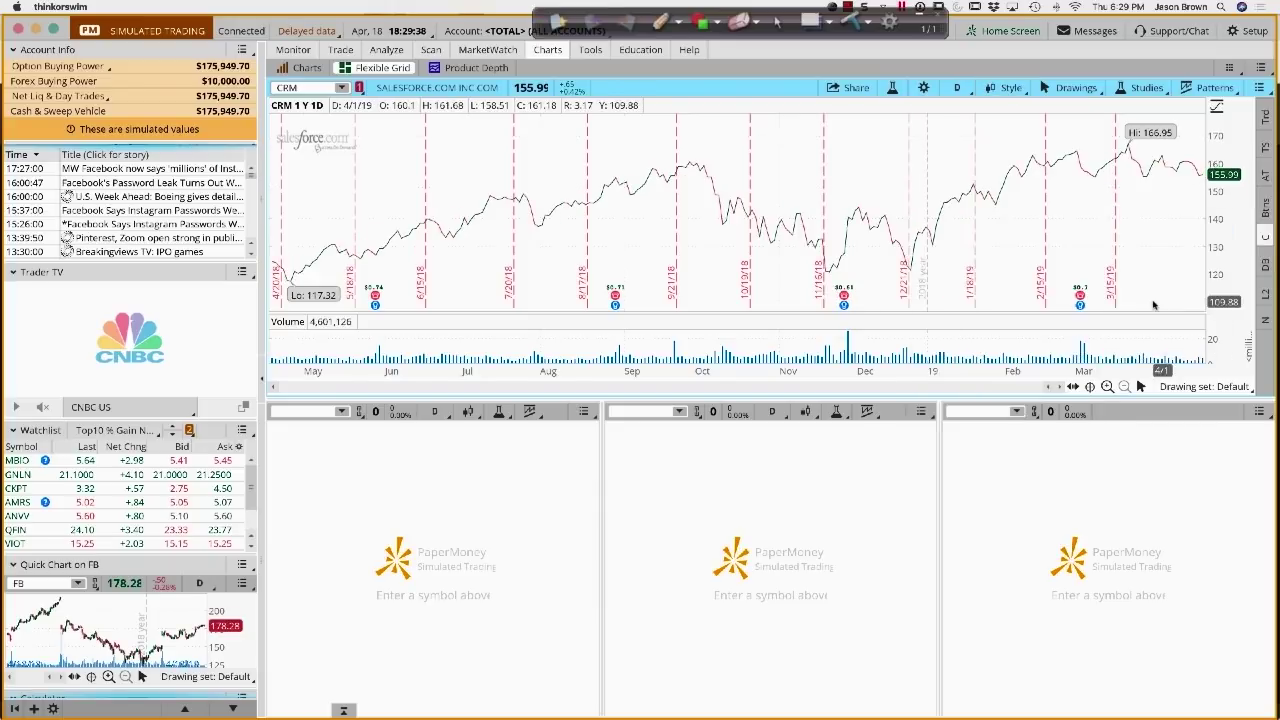
pyautogui.click(1000, 89)
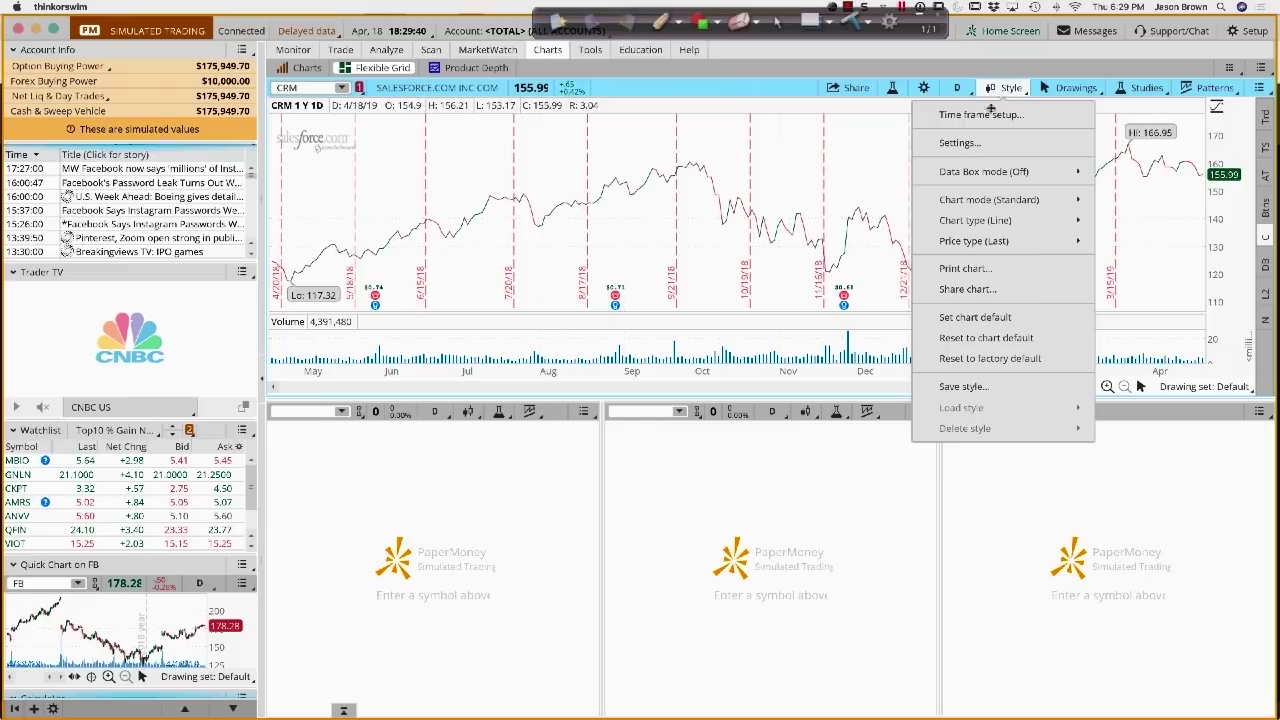
pyautogui.moveTo(985, 240)
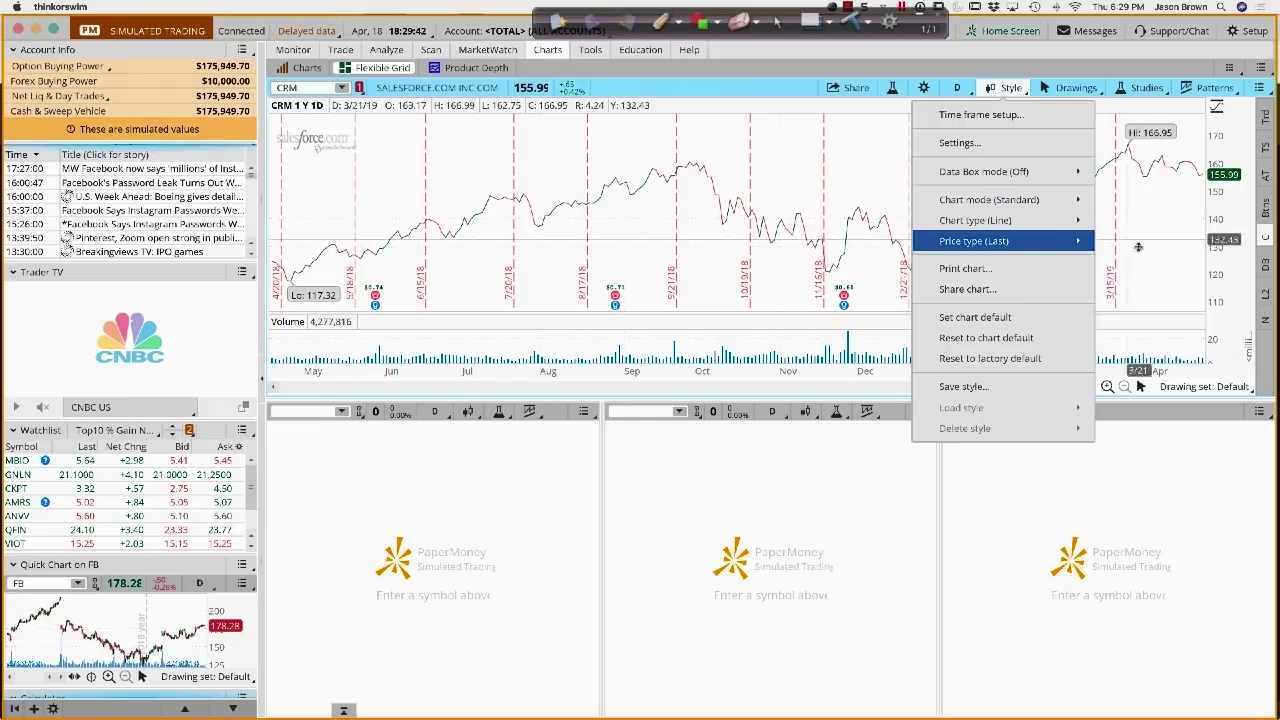
pyautogui.moveTo(1000, 220)
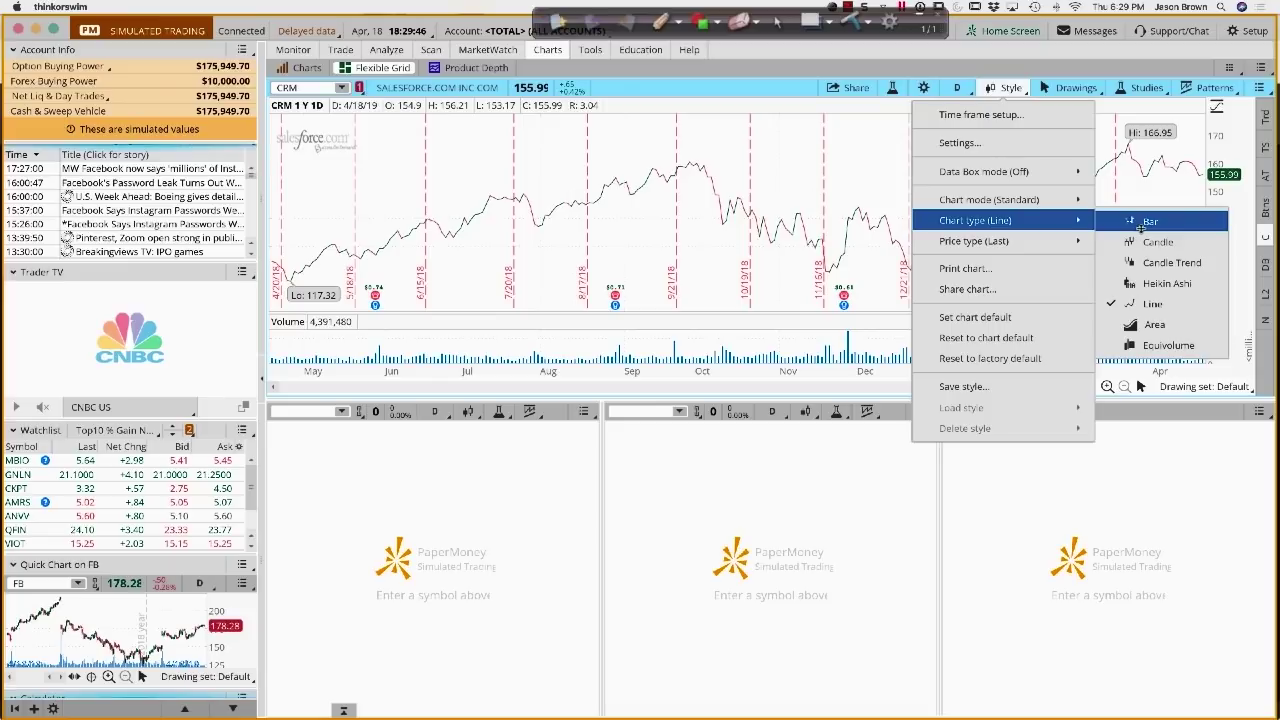
pyautogui.click(1151, 243)
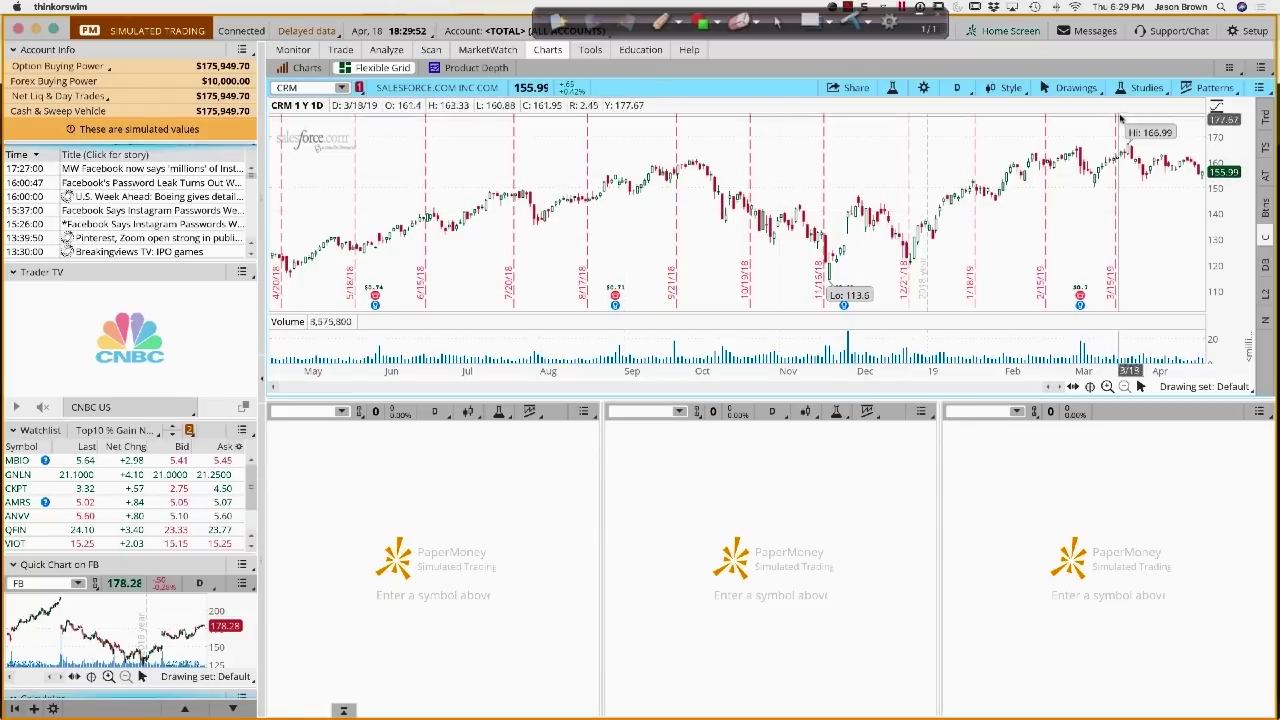
# - Add the MACD lower study to the CRM chart and enlarge the chart's grid cell and price area
pyautogui.click(1140, 89)
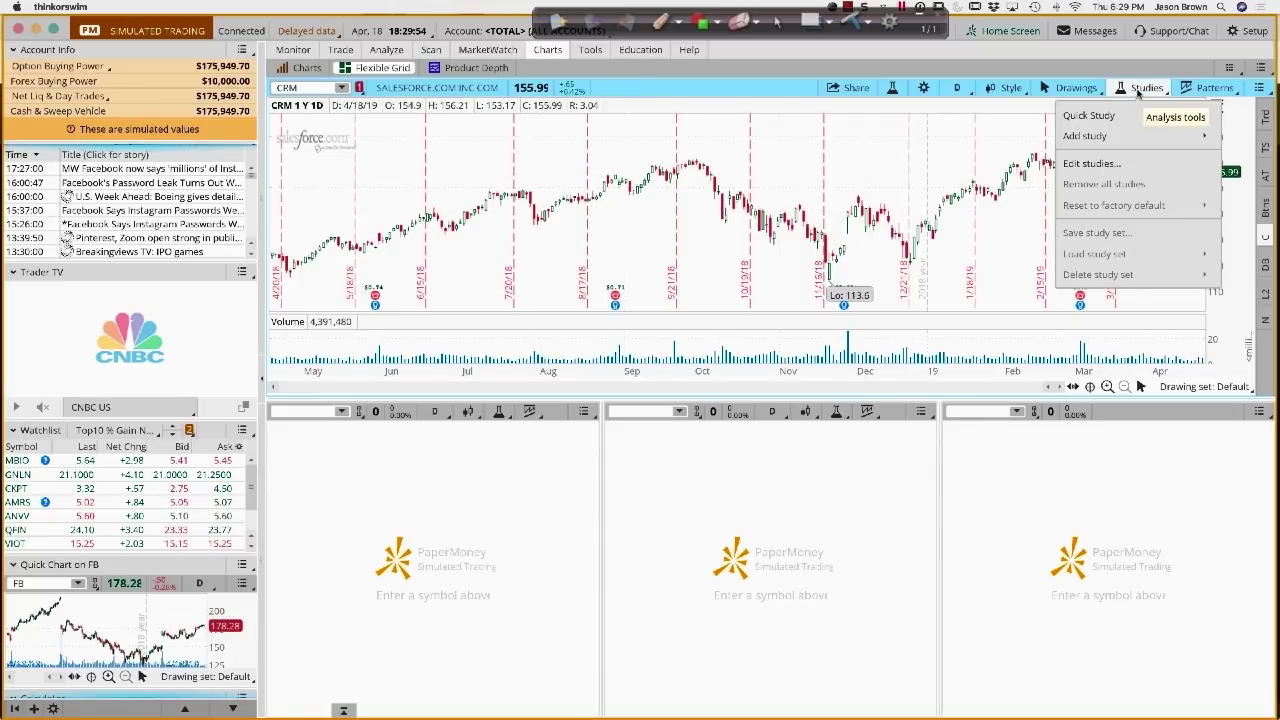
pyautogui.moveTo(1124, 114)
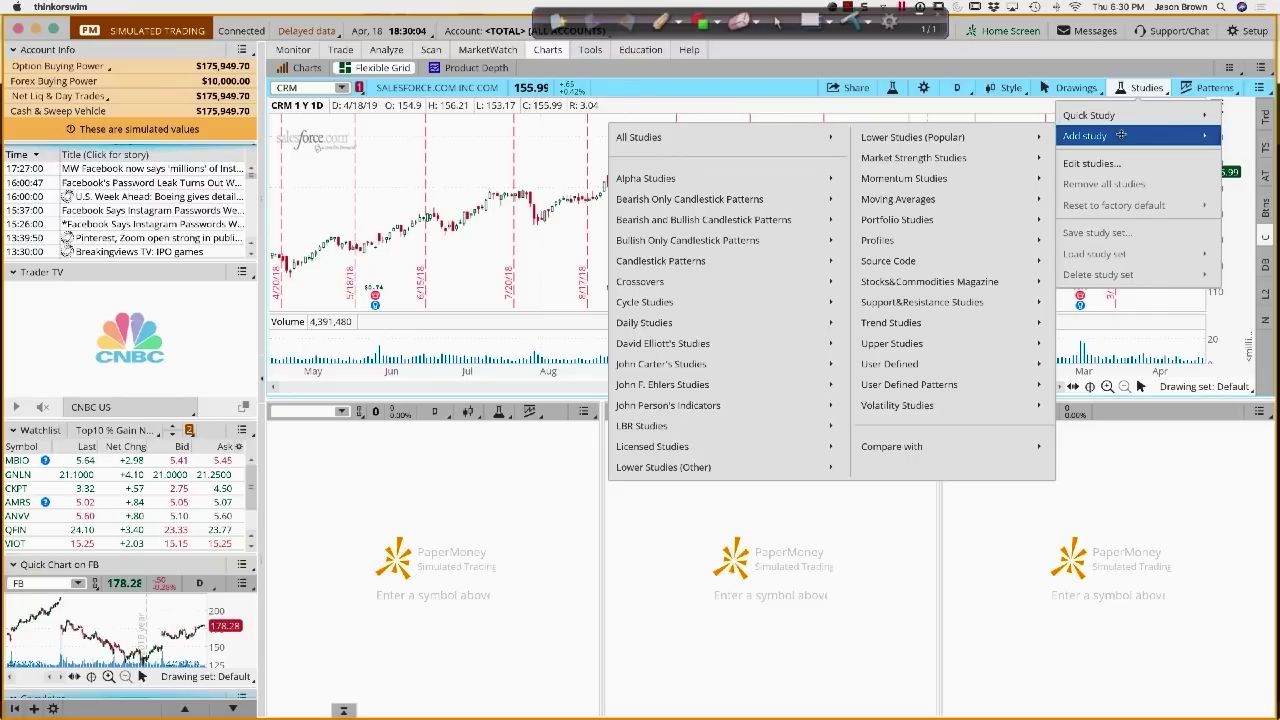
pyautogui.moveTo(940, 139)
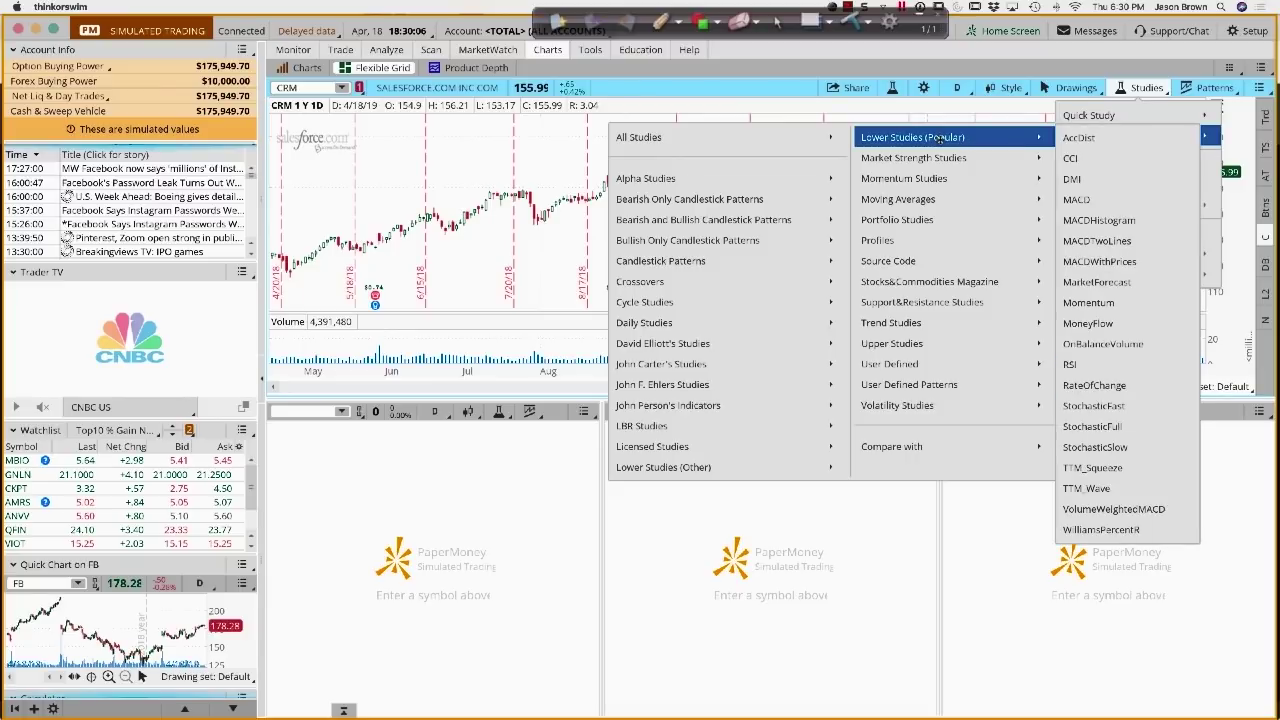
pyautogui.click(1099, 205)
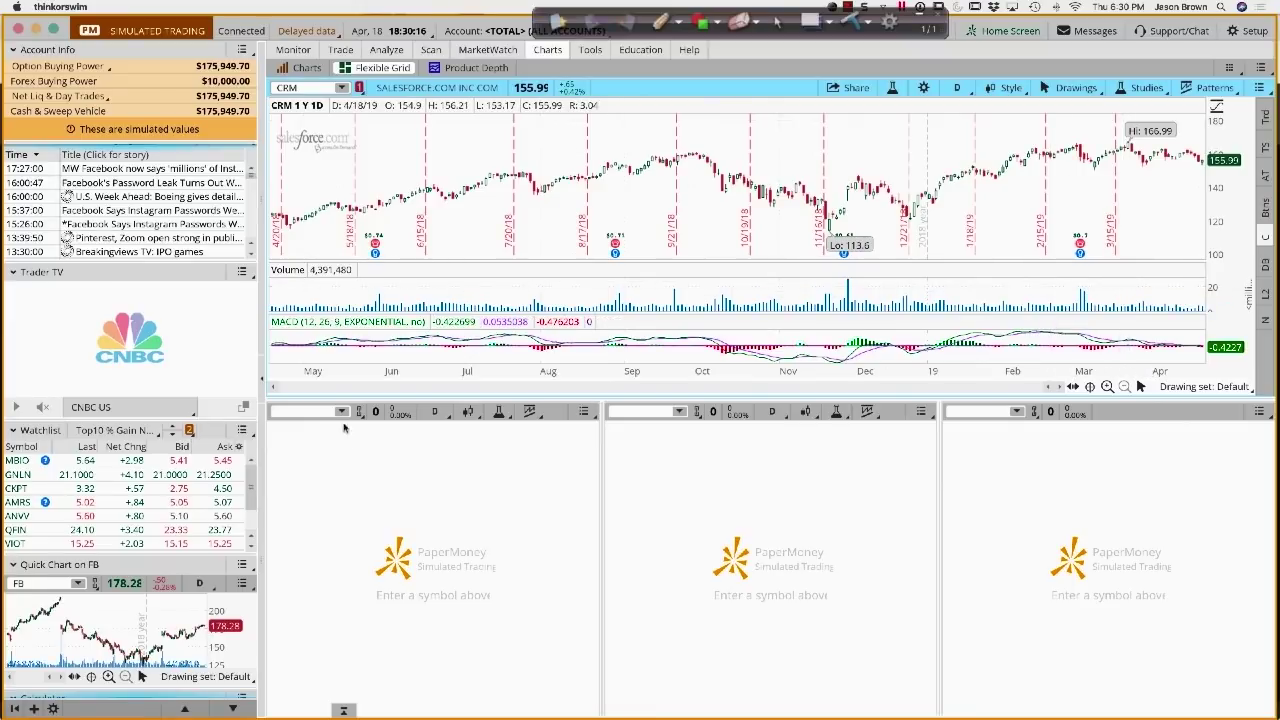
pyautogui.moveTo(326, 397); pyautogui.dragTo(324, 521)
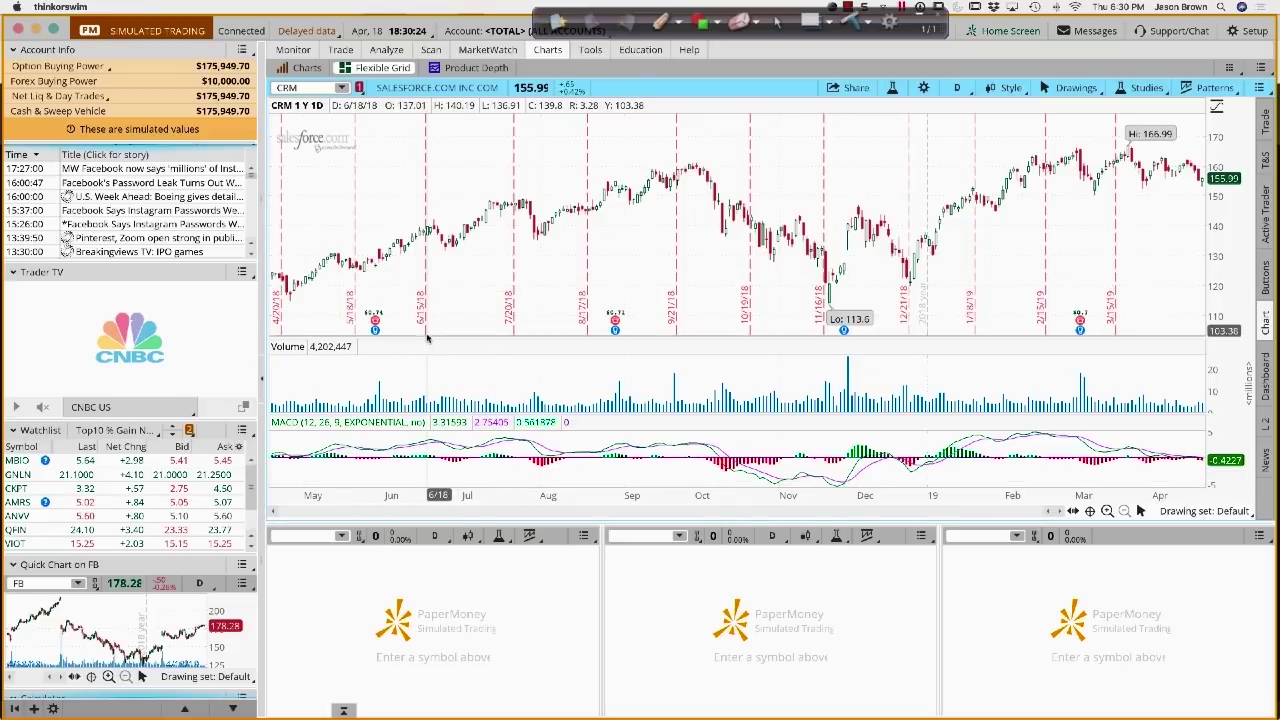
pyautogui.moveTo(425, 337); pyautogui.dragTo(434, 358)
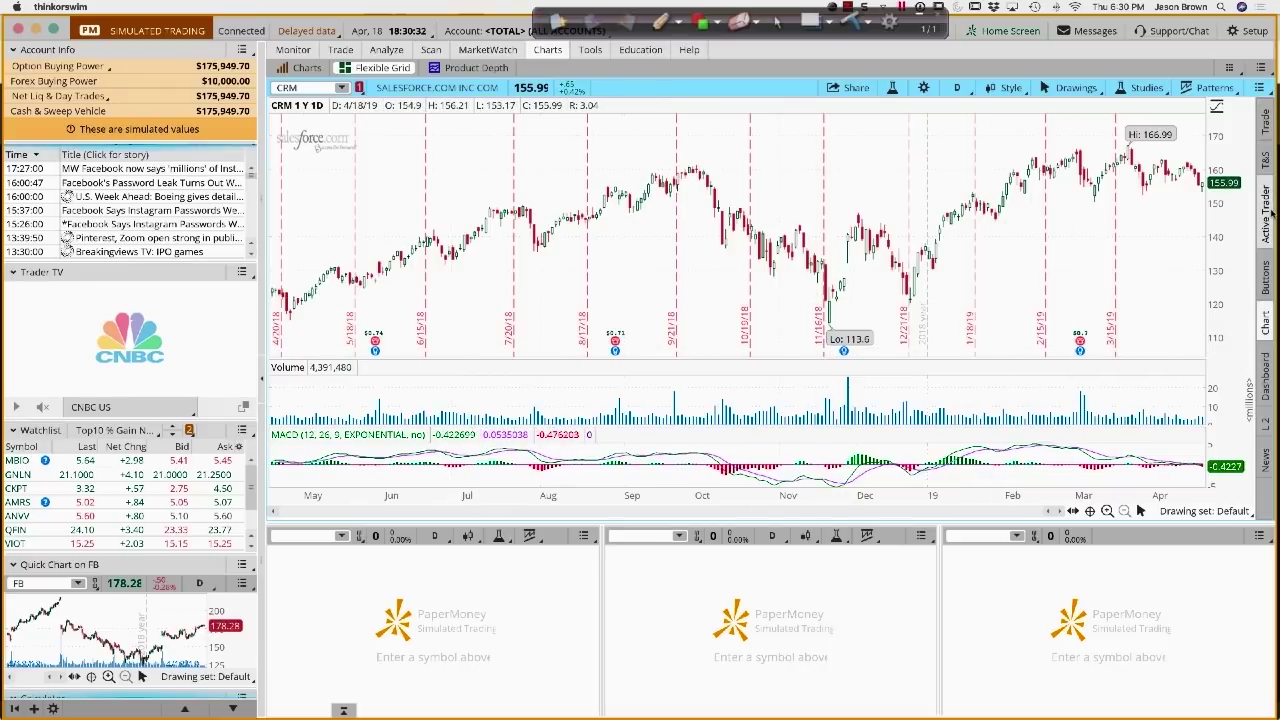
# - View the News, Level II and Dashboard gadgets for CRM, hiding each again, and toggle the chart off and back on
pyautogui.click(1264, 462)
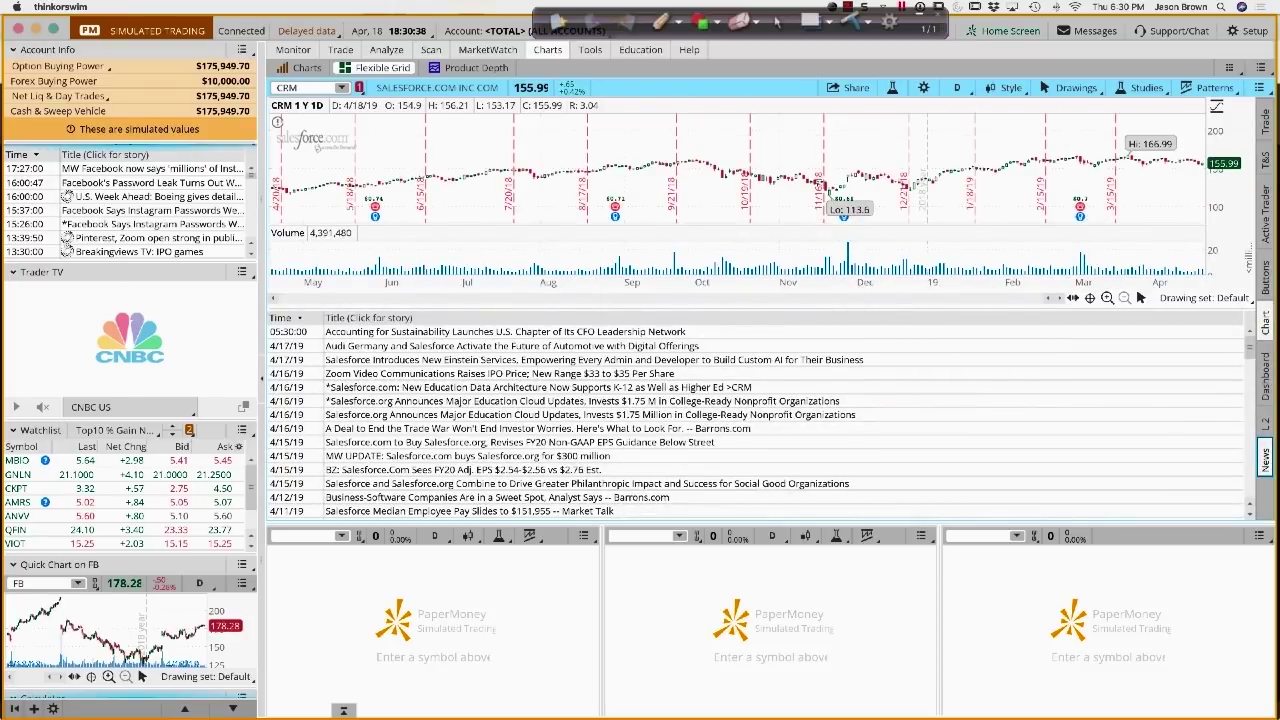
pyautogui.click(1264, 462)
pyautogui.click(1264, 422)
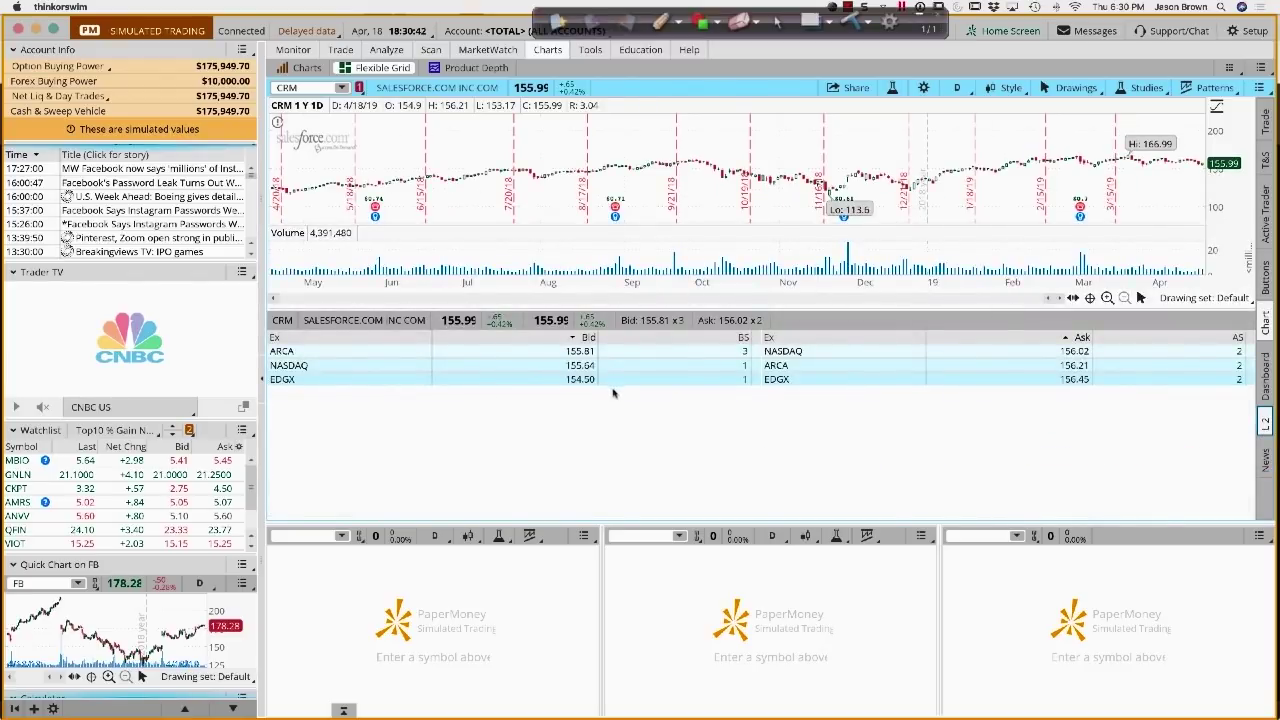
pyautogui.click(1268, 421)
pyautogui.click(1266, 375)
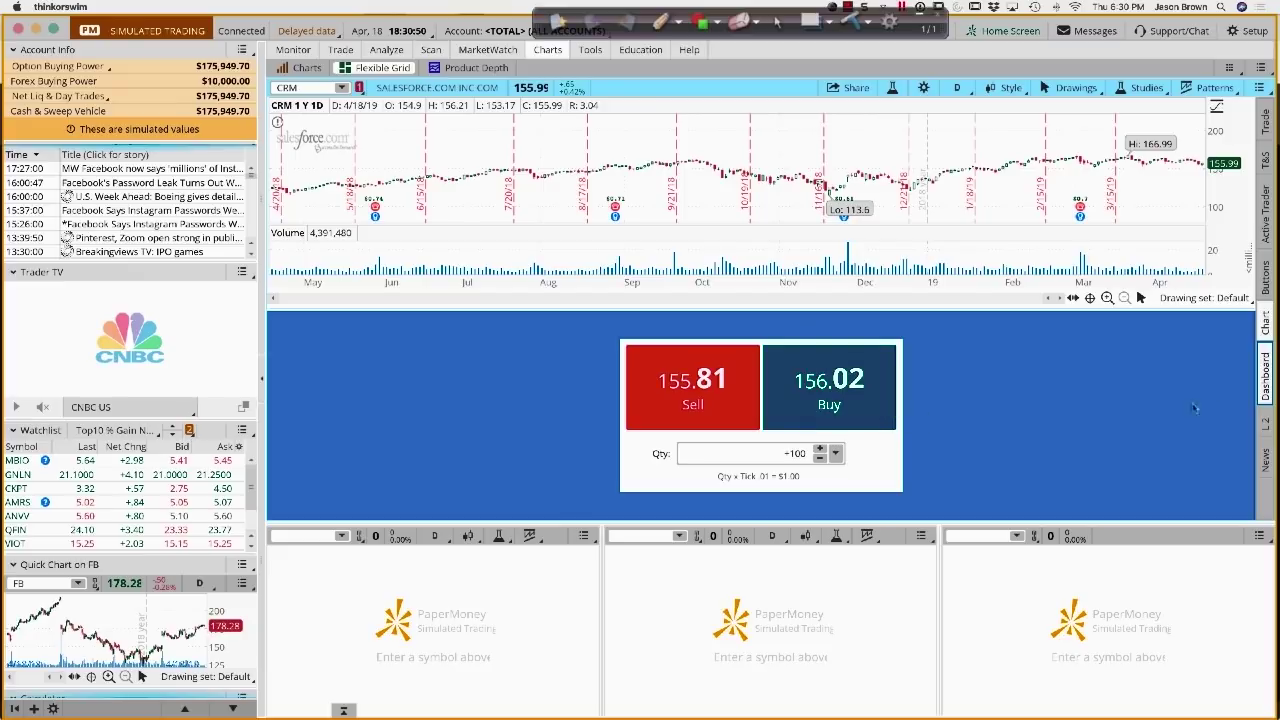
pyautogui.click(1264, 378)
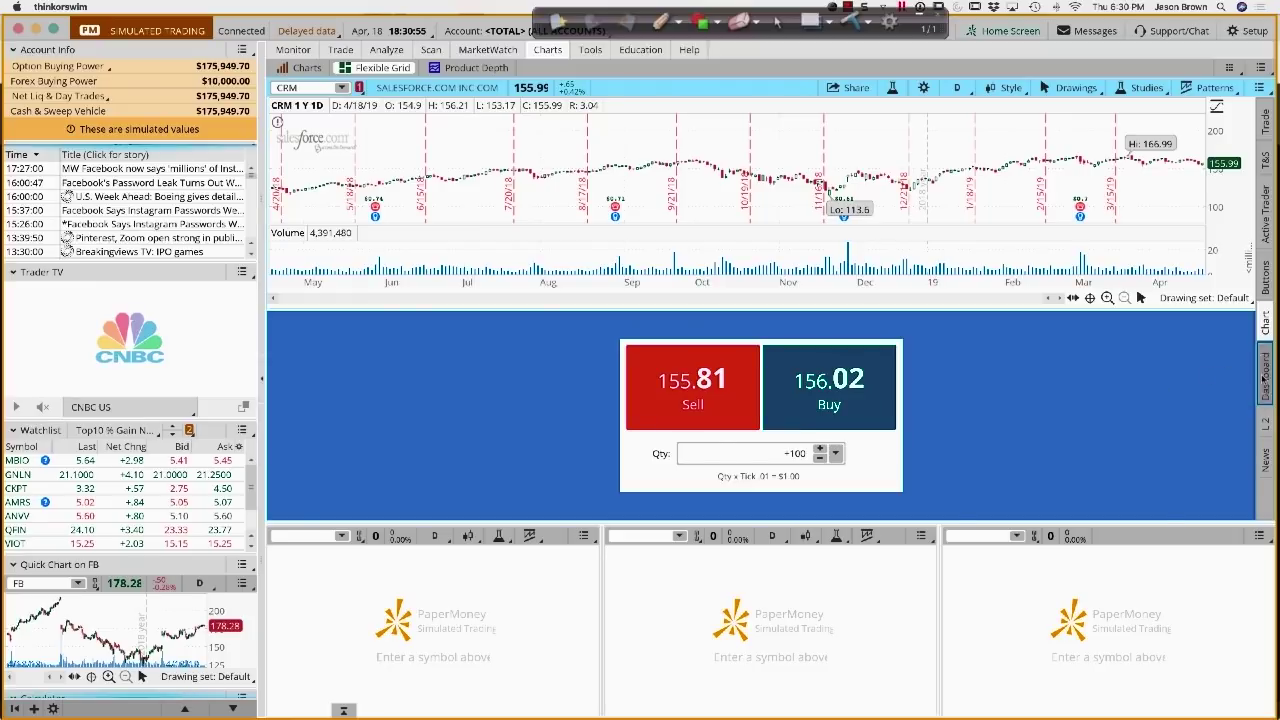
pyautogui.click(1265, 322)
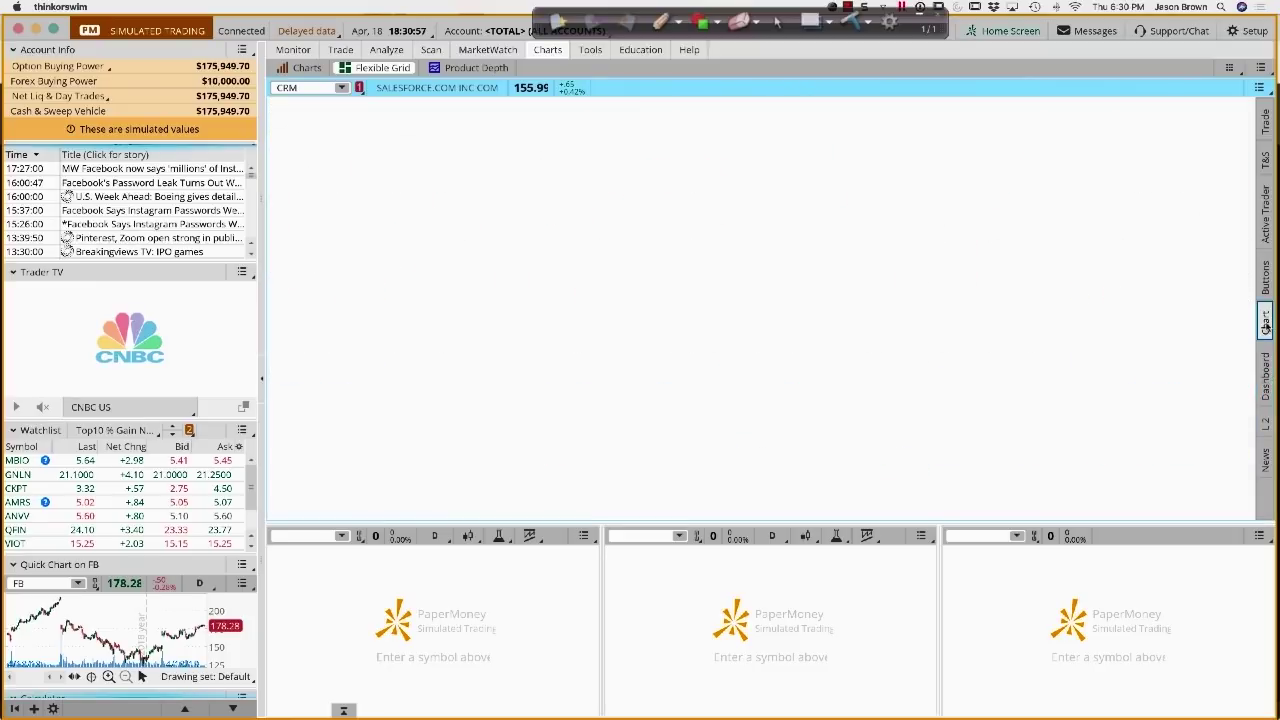
pyautogui.click(1265, 322)
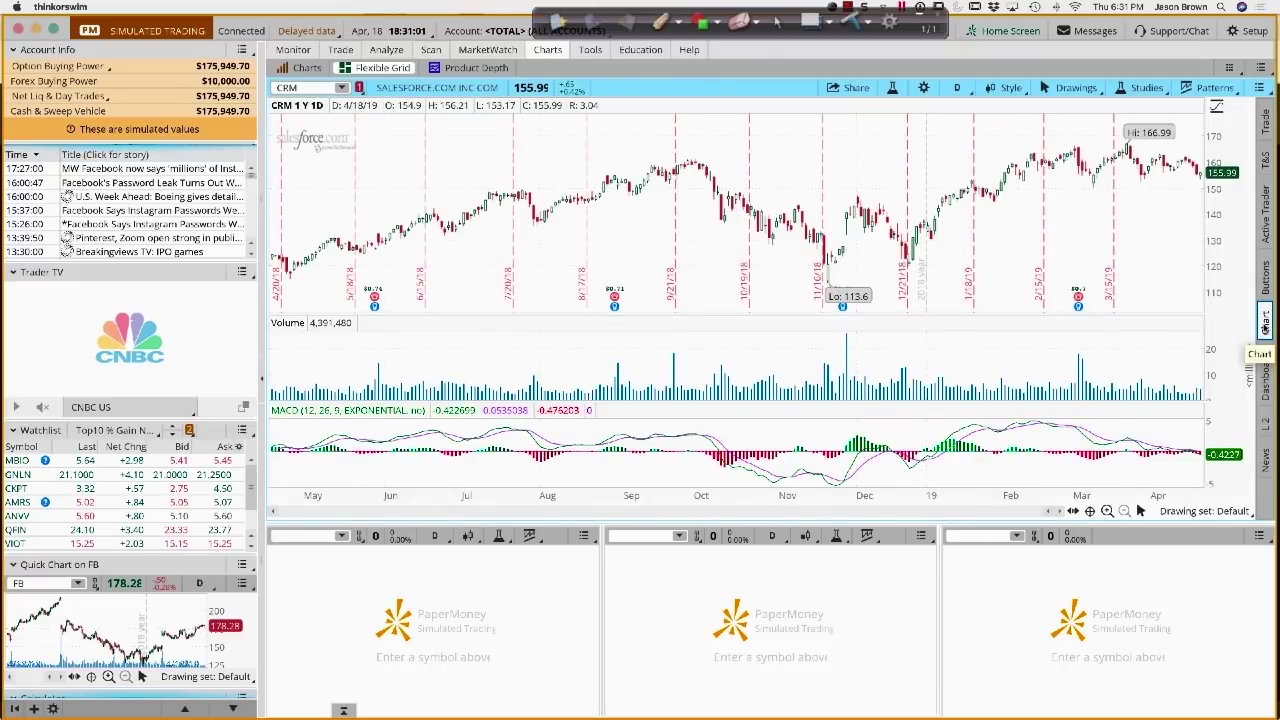
# - Show the Trade buttons above the CRM chart and load FB, AAPL and AMZN in the three empty small charts
pyautogui.click(1265, 120)
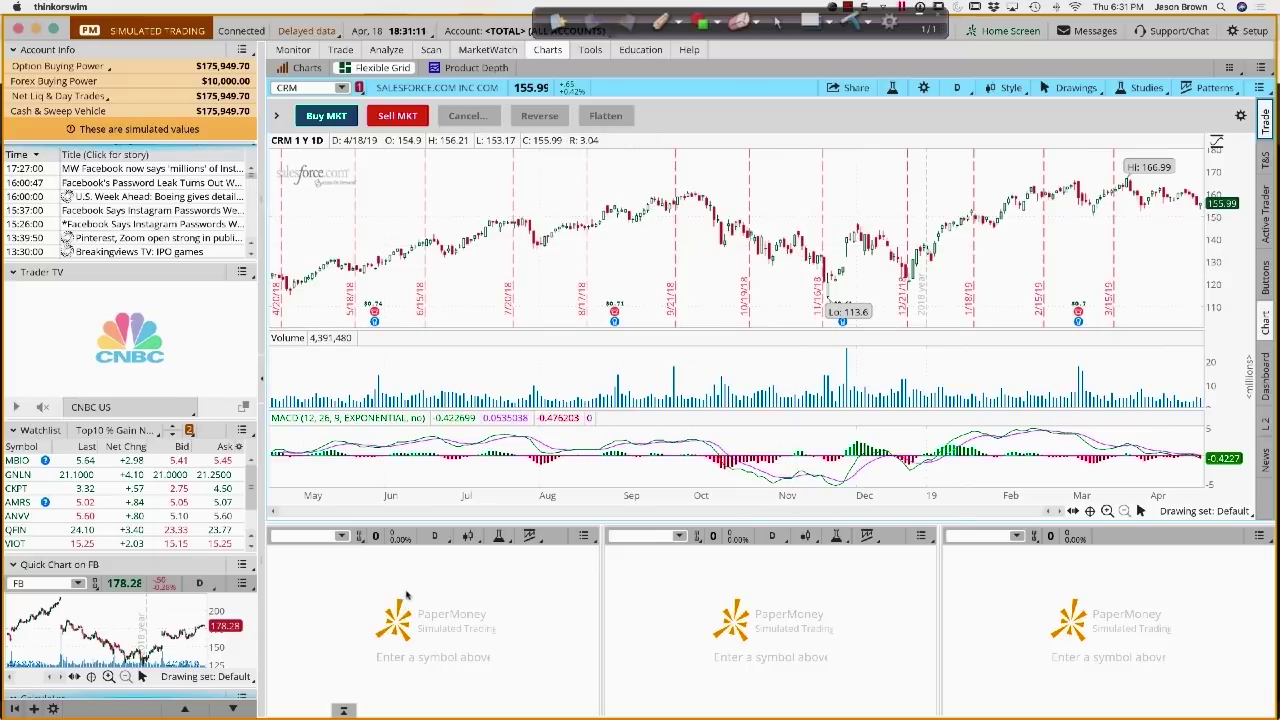
pyautogui.click(308, 536)
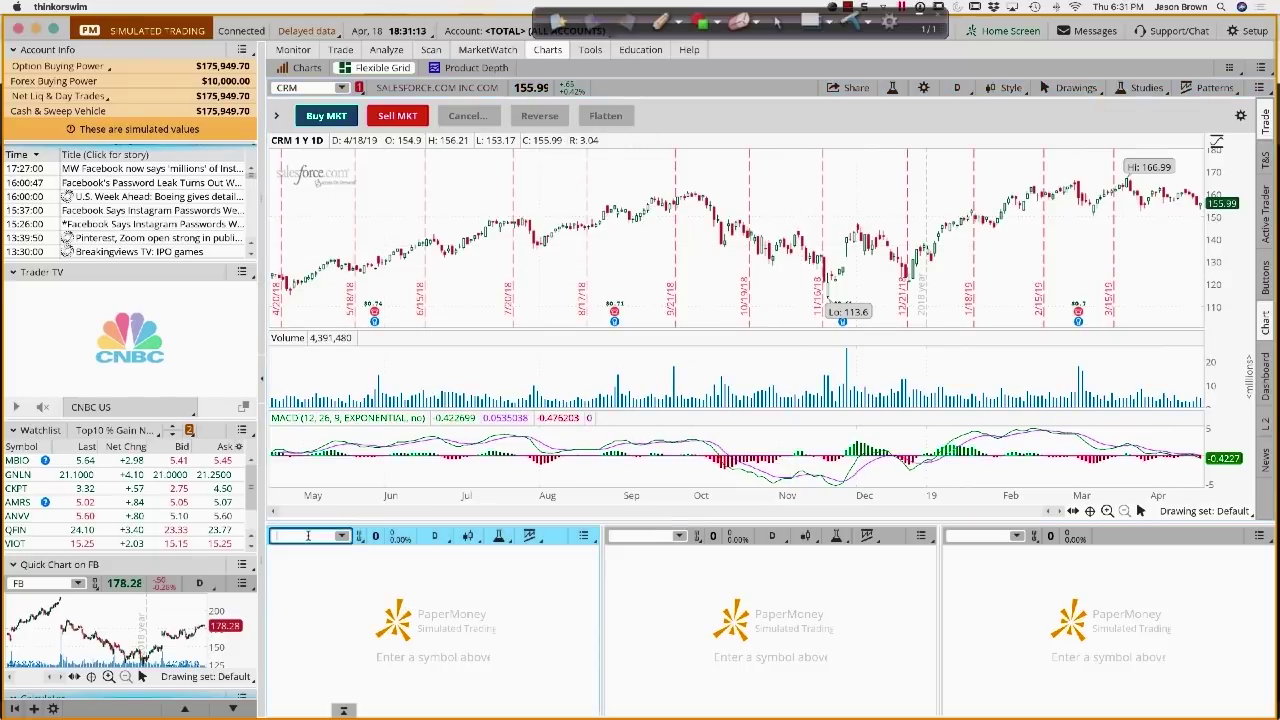
pyautogui.write('FB')
pyautogui.press('Return')
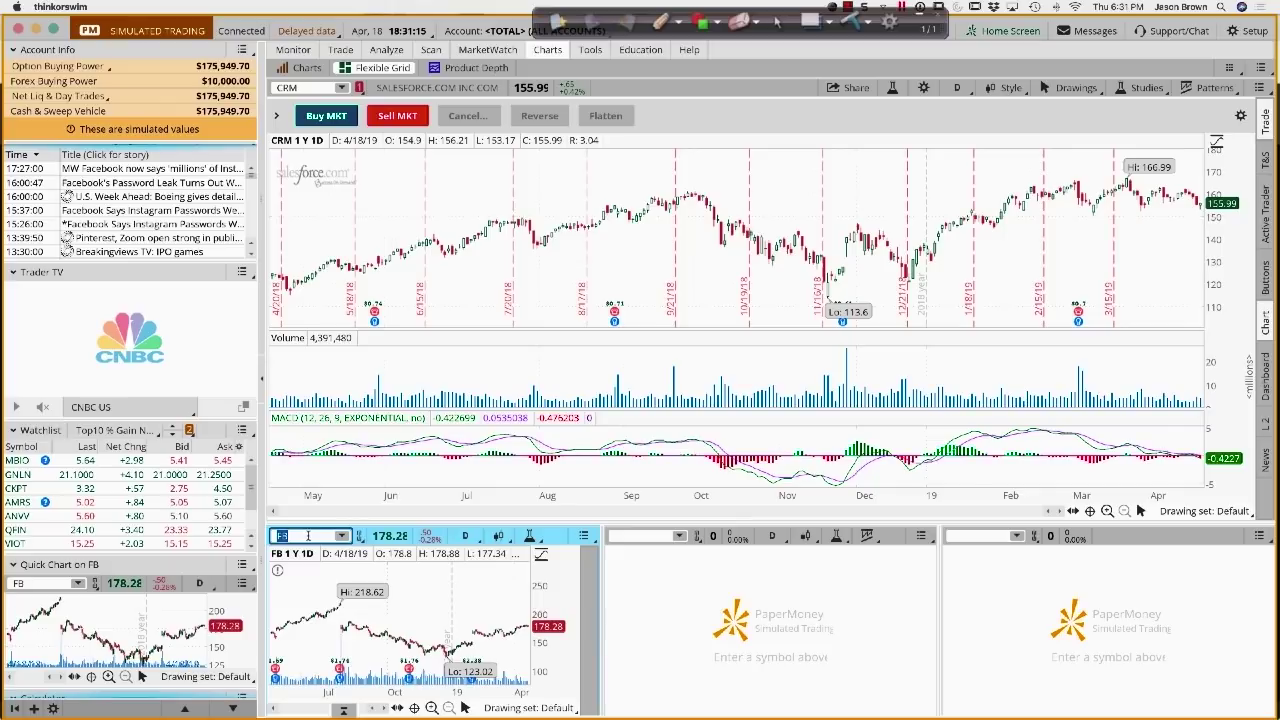
pyautogui.click(633, 536)
pyautogui.write('AAP')
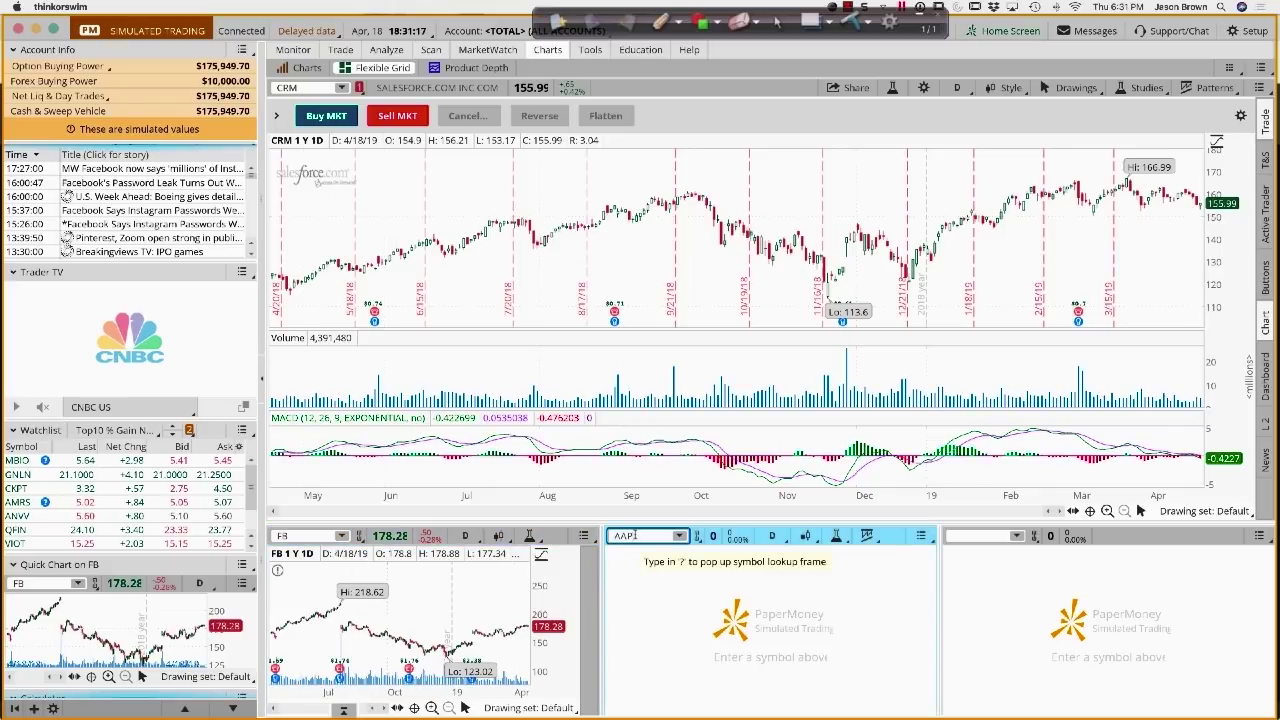
pyautogui.write('L')
pyautogui.press('Return')
pyautogui.click(990, 536)
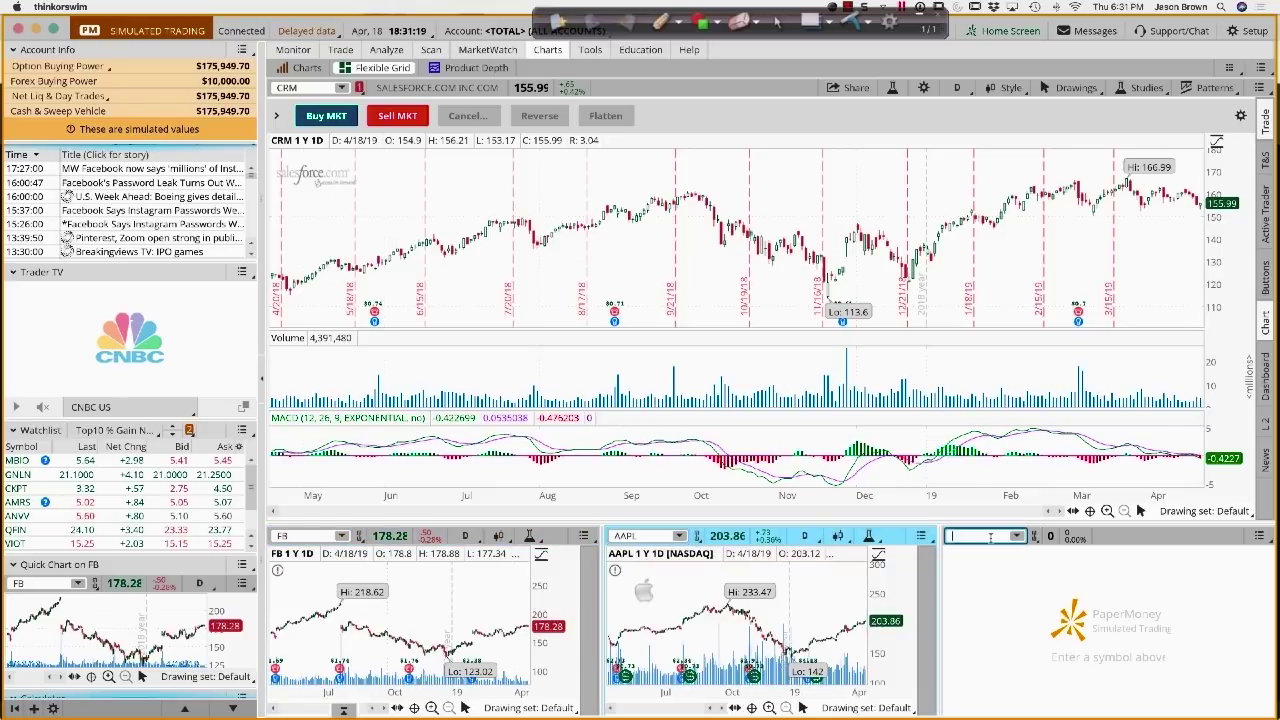
pyautogui.write('AMZN')
pyautogui.press('Return')
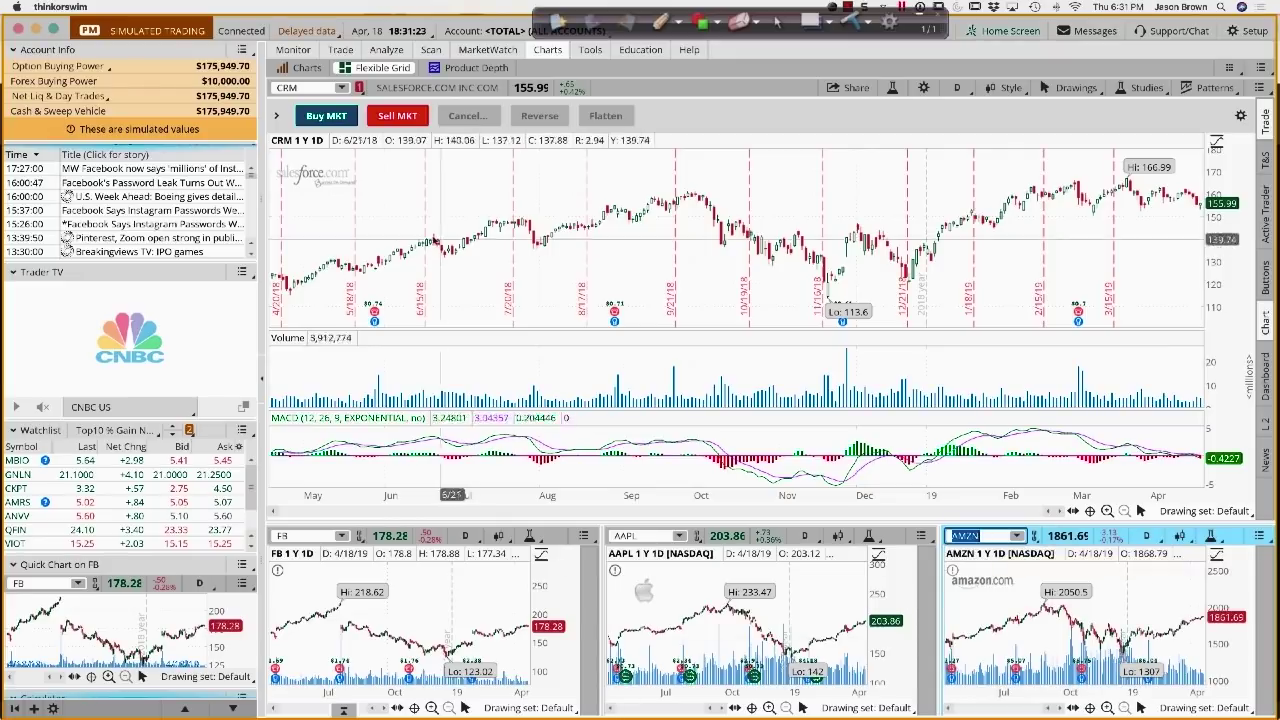
# - Enlarge the CRM chart's price area over the volume pane and view the trade buttons' customization options, cancelling without changes
pyautogui.moveTo(491, 331); pyautogui.dragTo(491, 353)
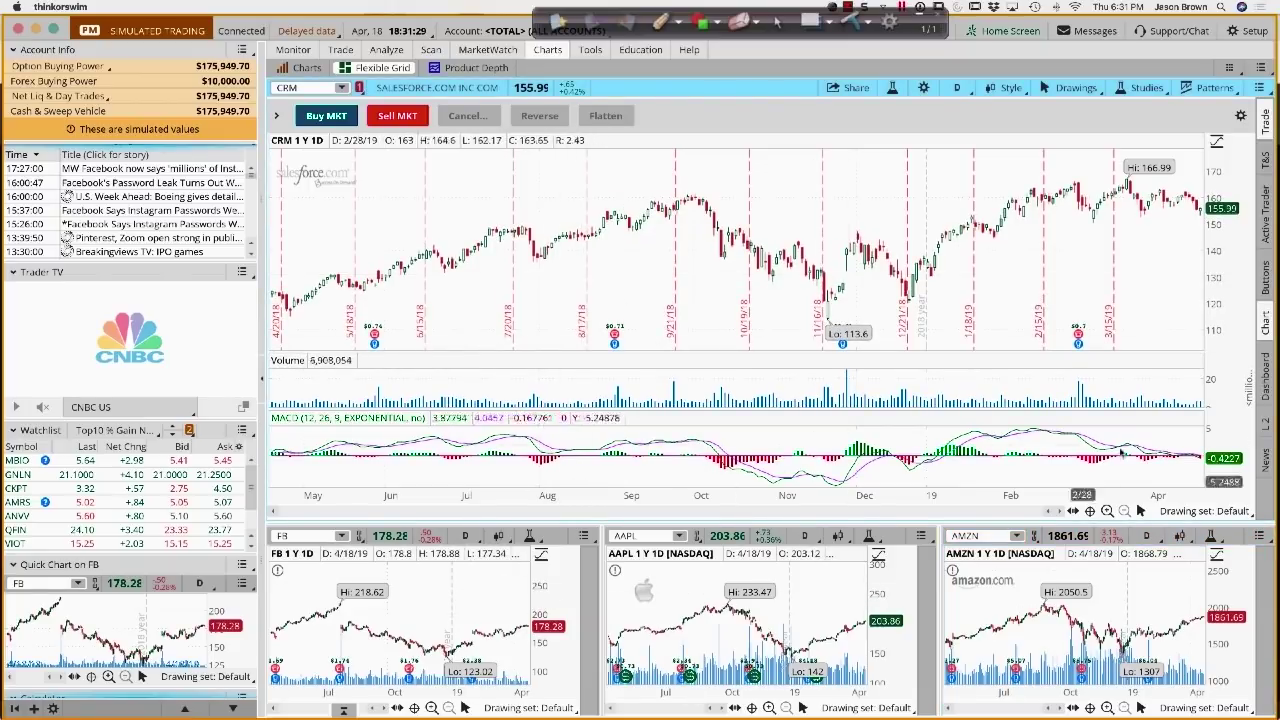
pyautogui.click(1240, 116)
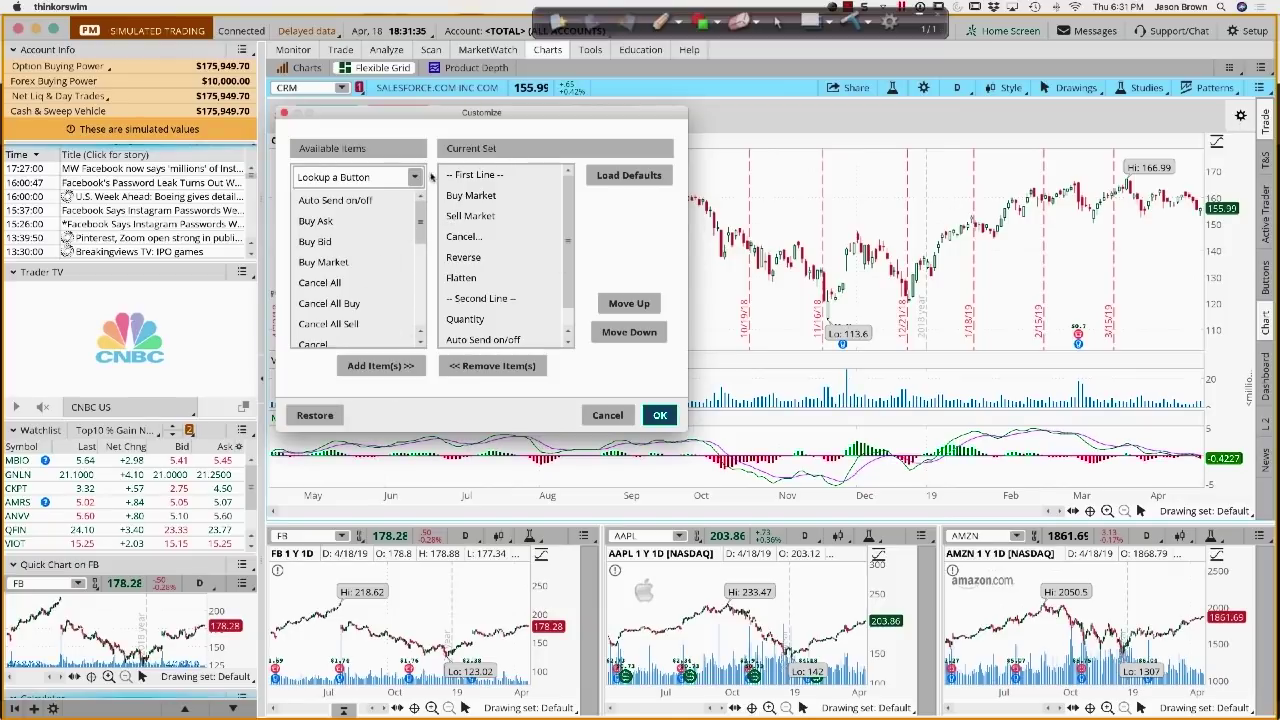
pyautogui.click(610, 414)
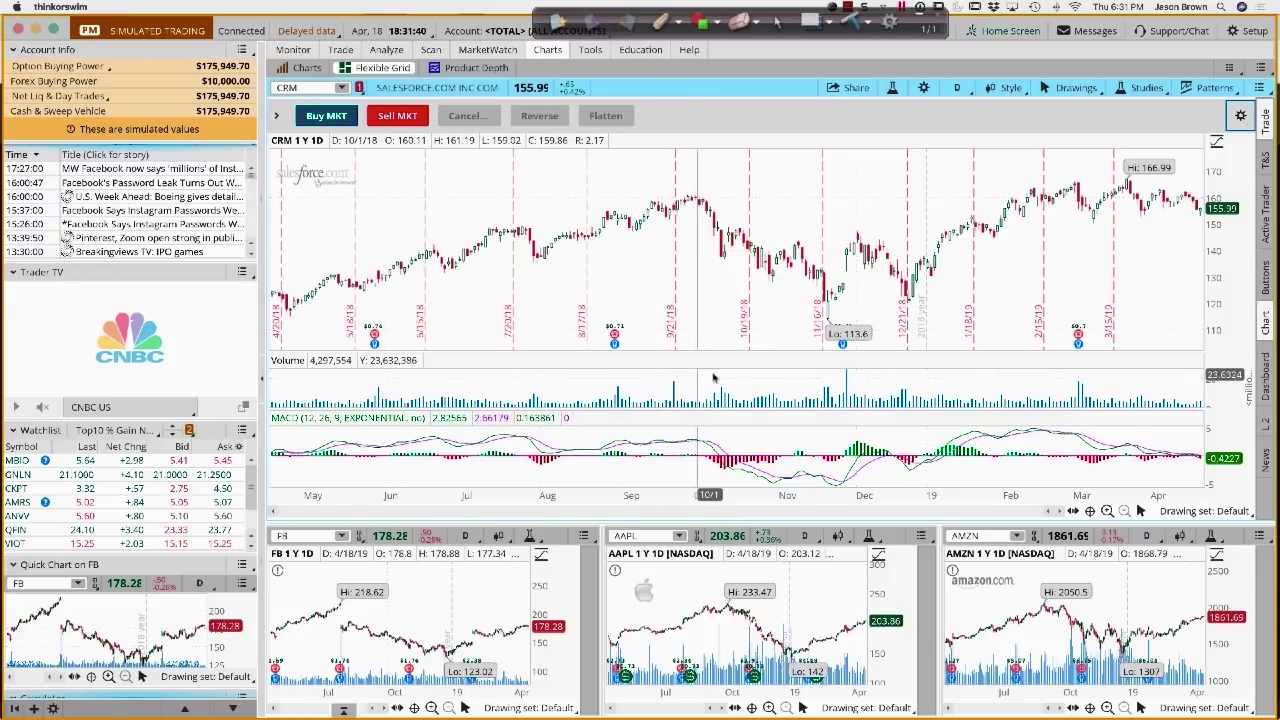